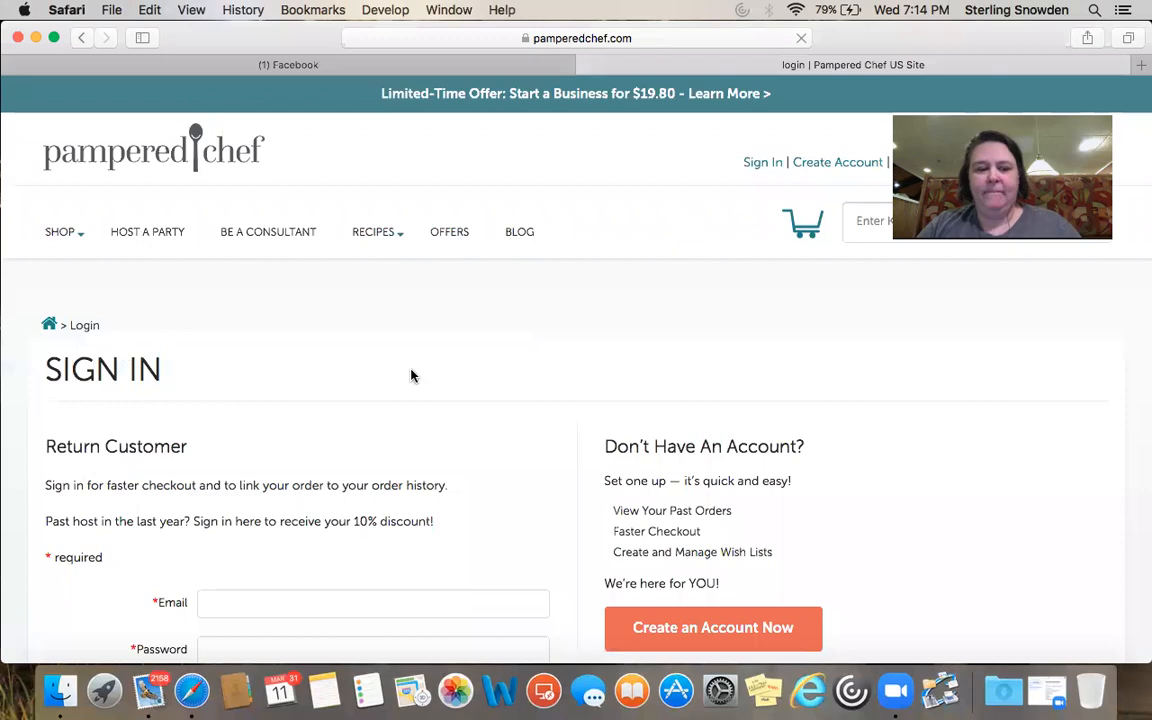
Sign in with the saved consultant account's autofilled email and password
left_click(299, 471)
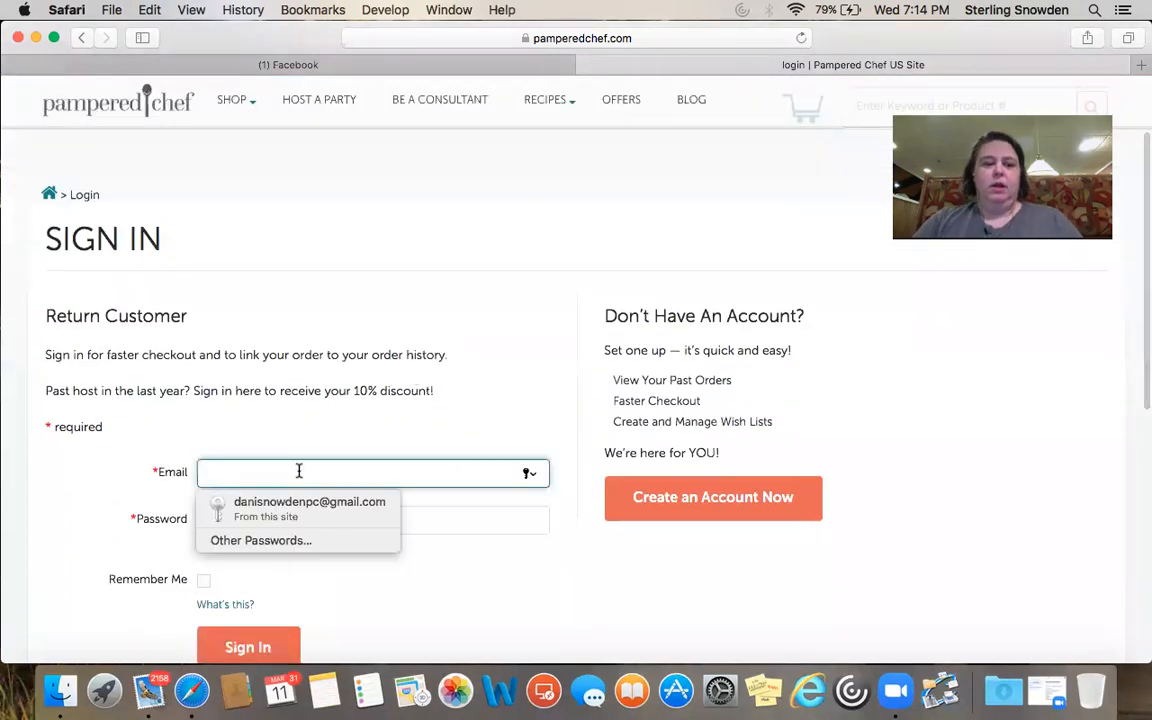
left_click(300, 510)
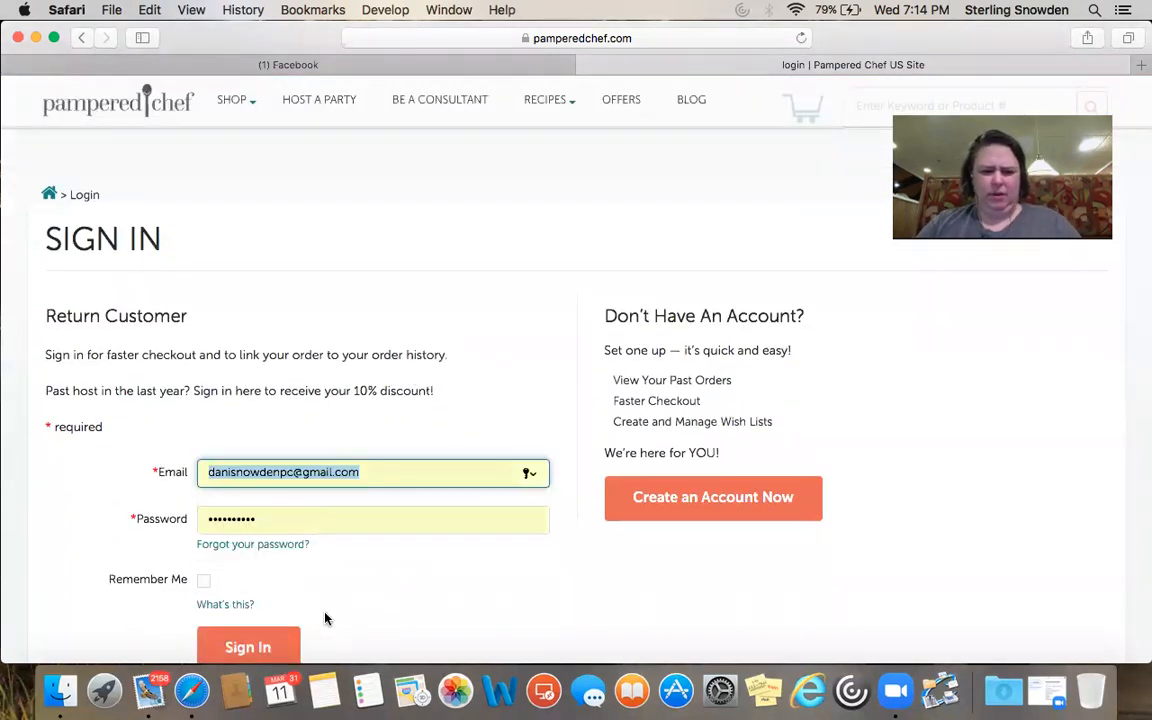
left_click(263, 647)
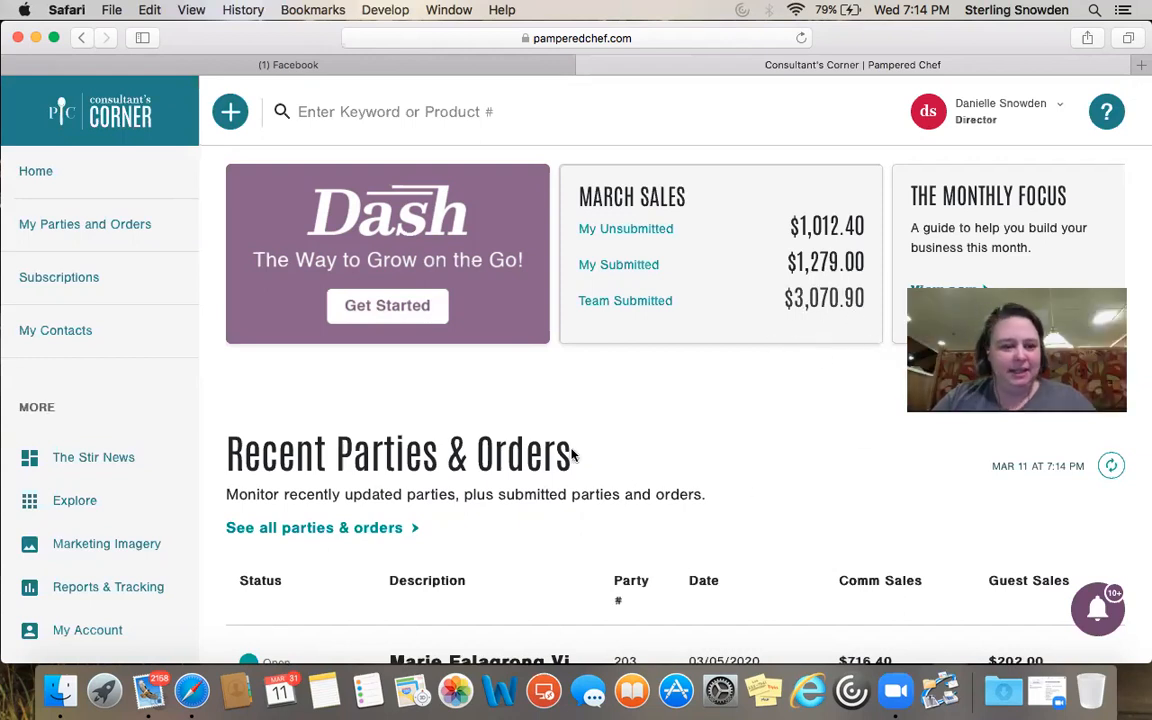
scroll(312, 385, "down", 5)
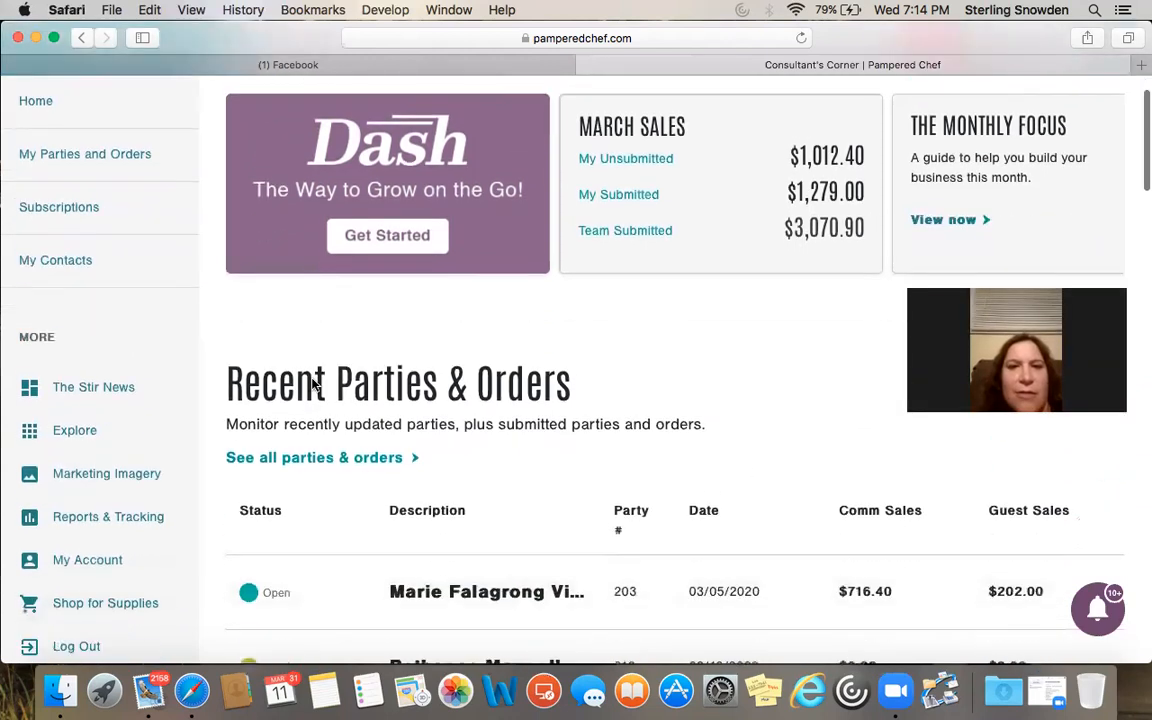
scroll(310, 380, "up", 4)
scroll(313, 383, "down", 10)
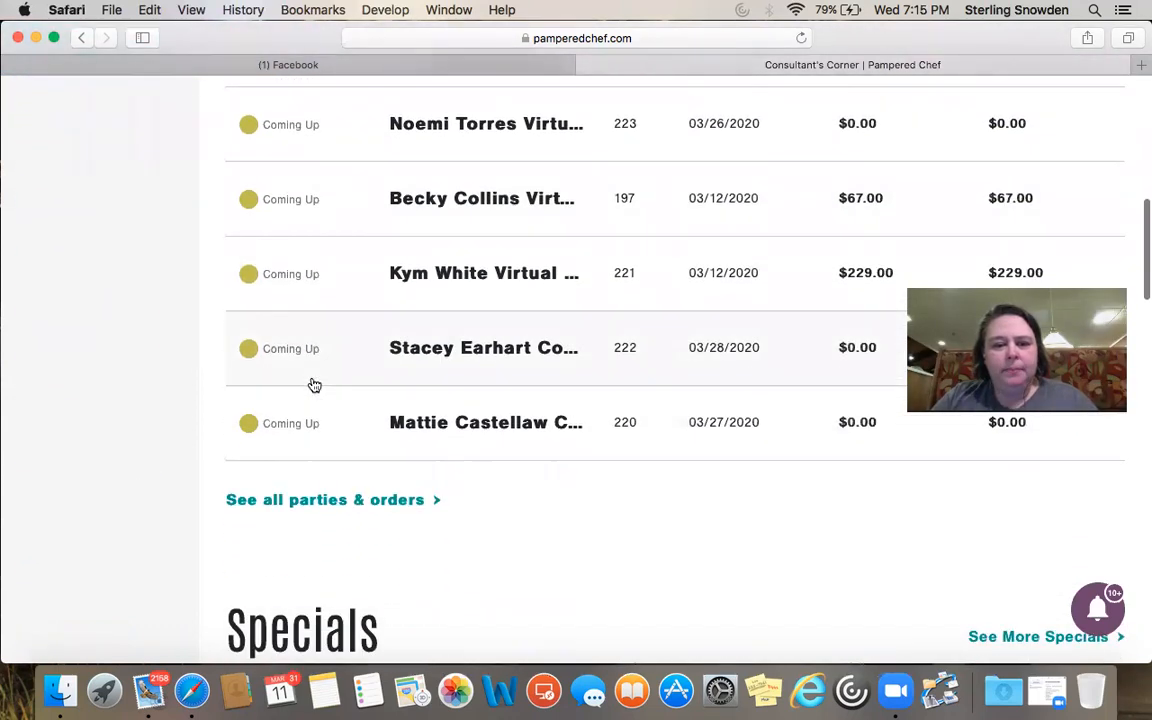
scroll(311, 383, "up", 10)
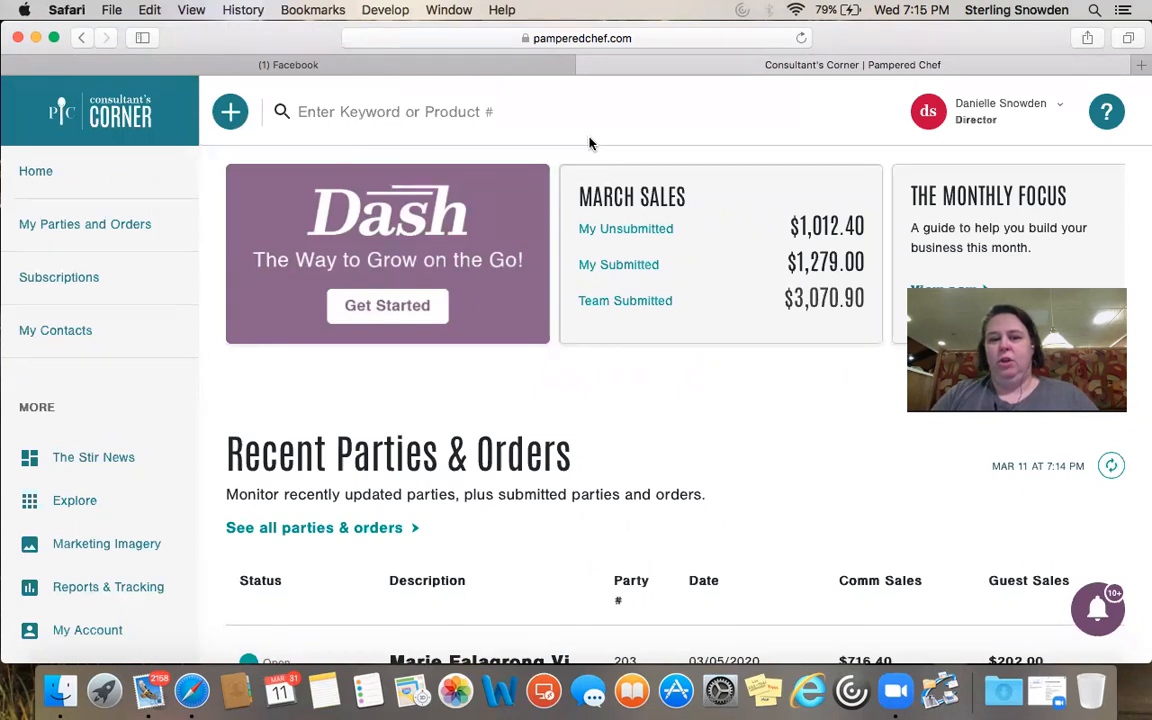
Create a new party from Quick Add and make it a Virtual (Facebook, Etc.) party
left_click(213, 112)
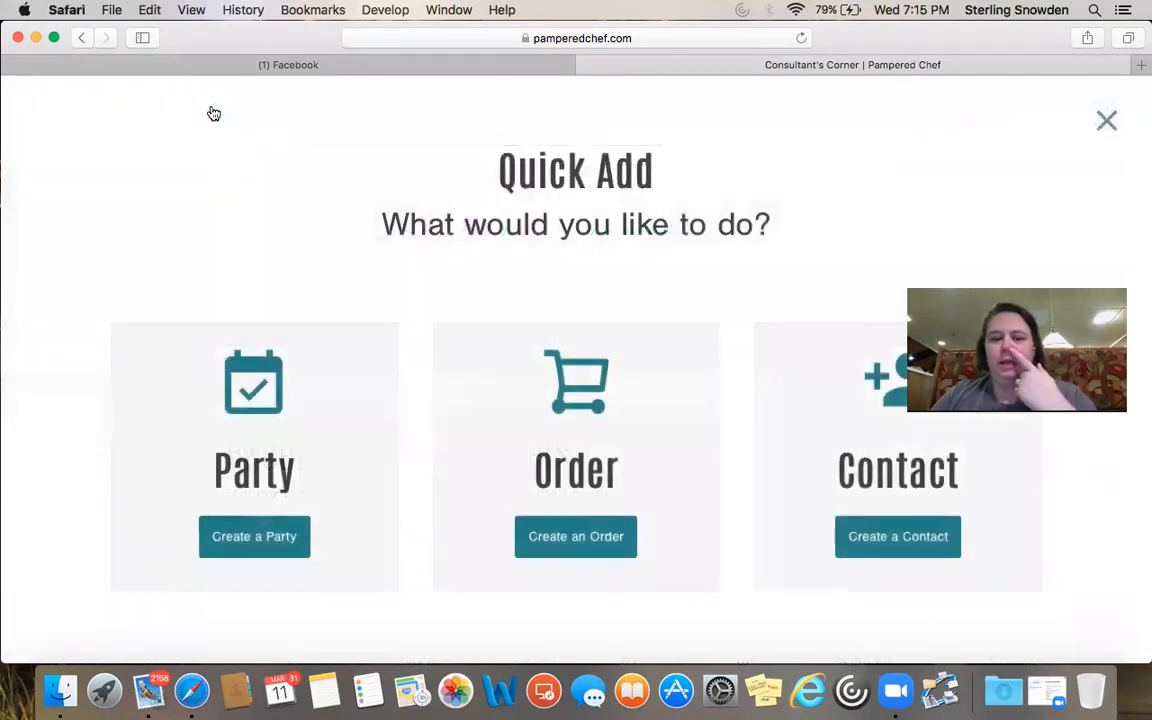
left_click(260, 540)
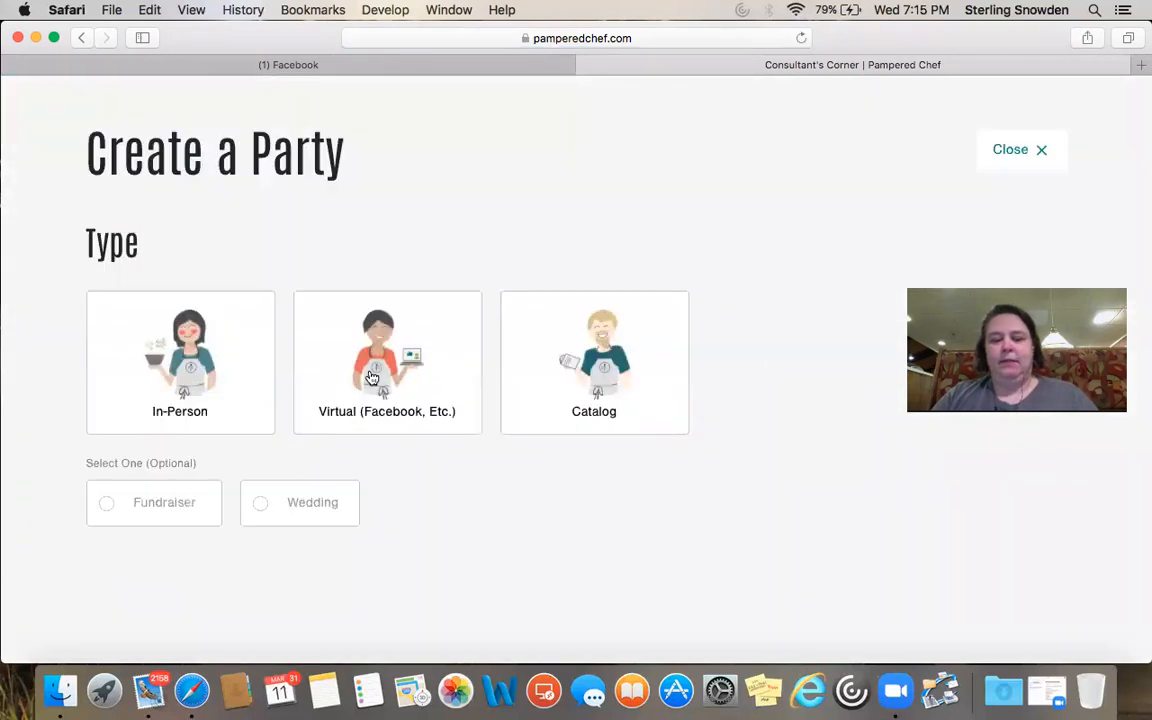
left_click(340, 392)
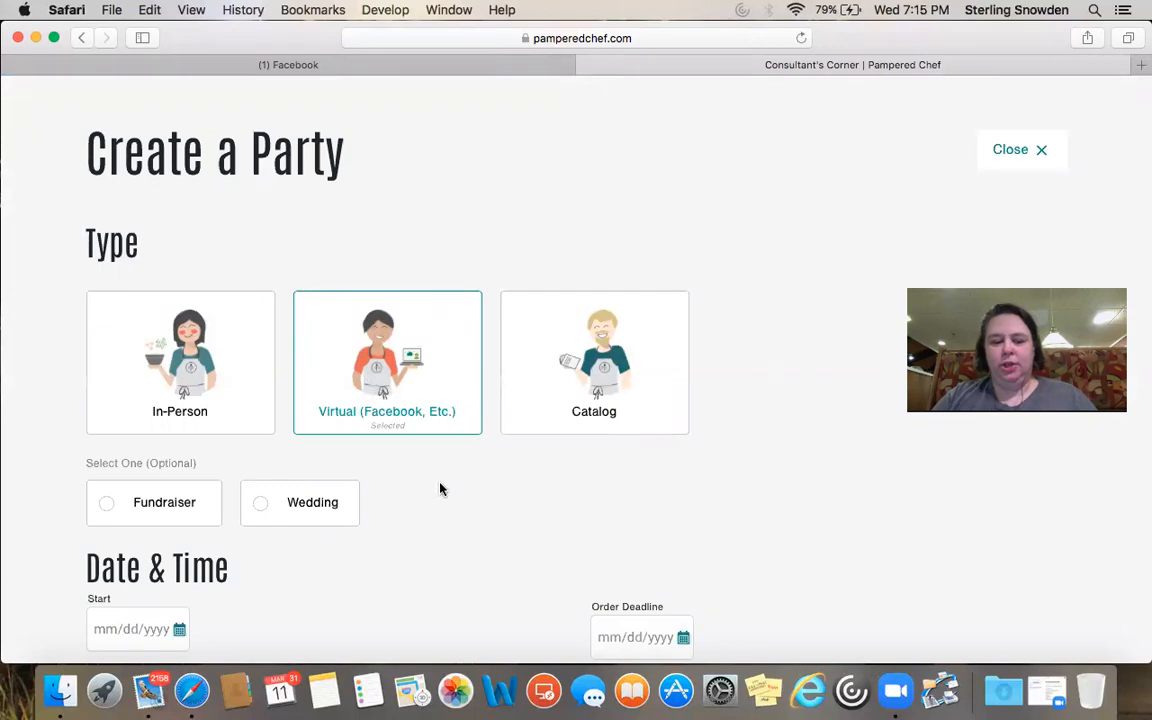
scroll(440, 489, "down", 3)
scroll(440, 489, "down", 2)
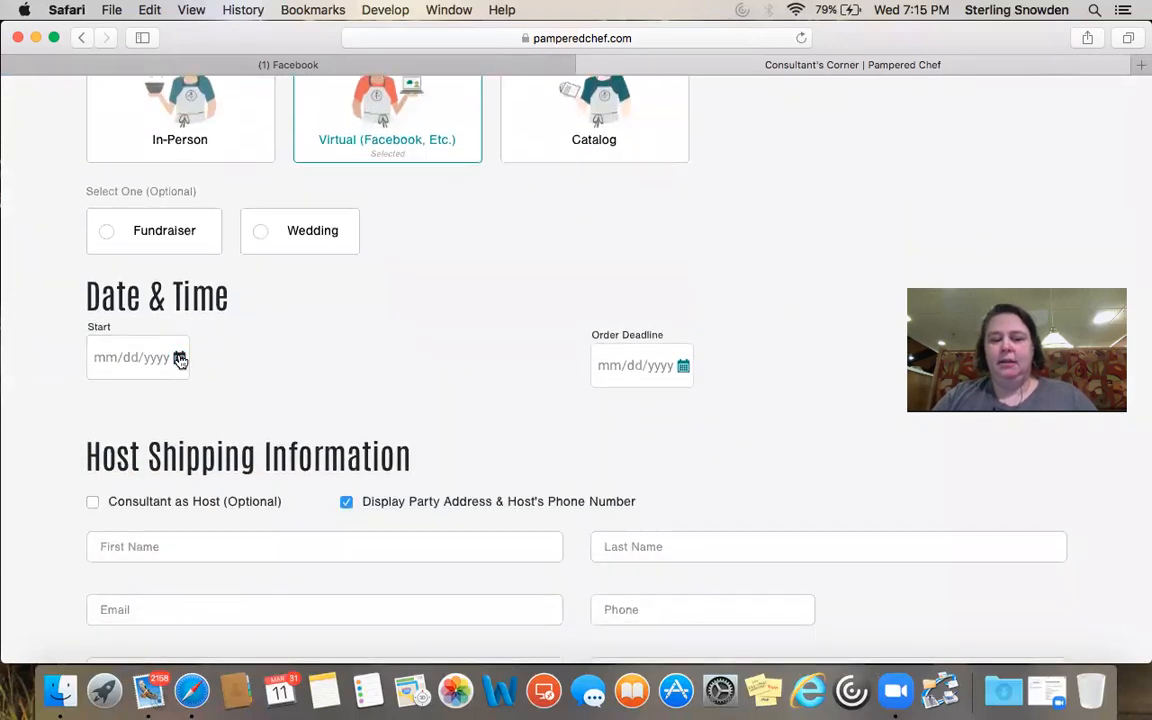
Set the party start date to March 19, 2020, giving a 03/26/2020 order deadline
left_click(180, 359)
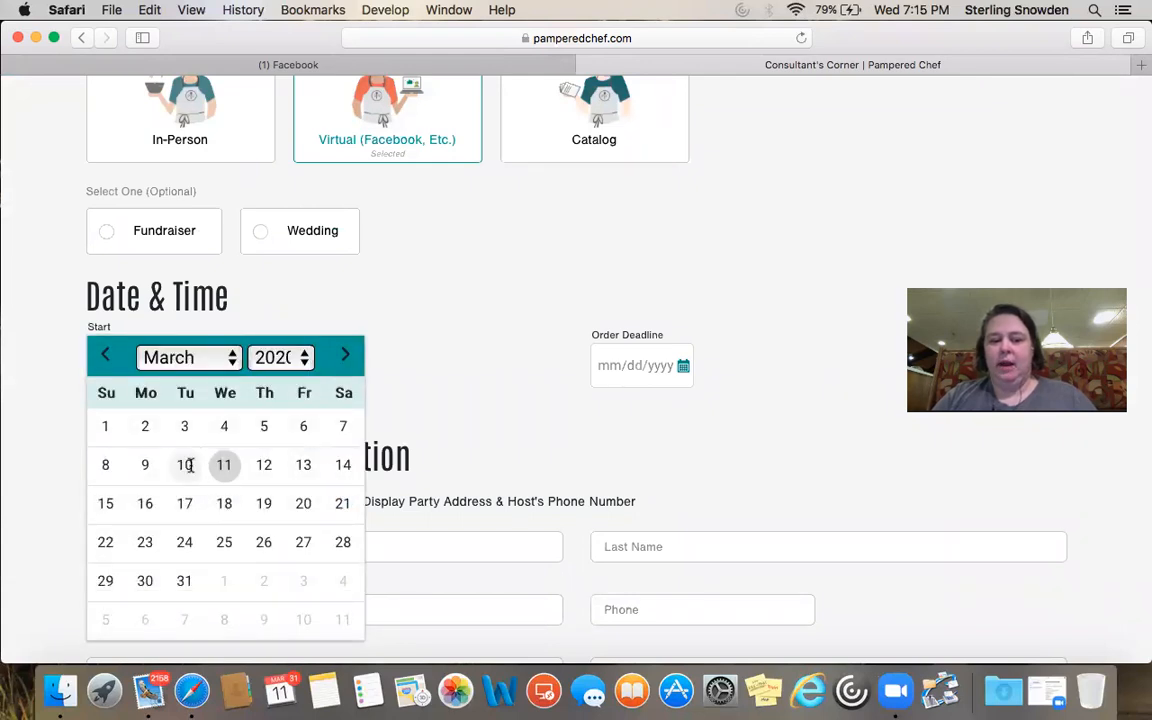
left_click(263, 504)
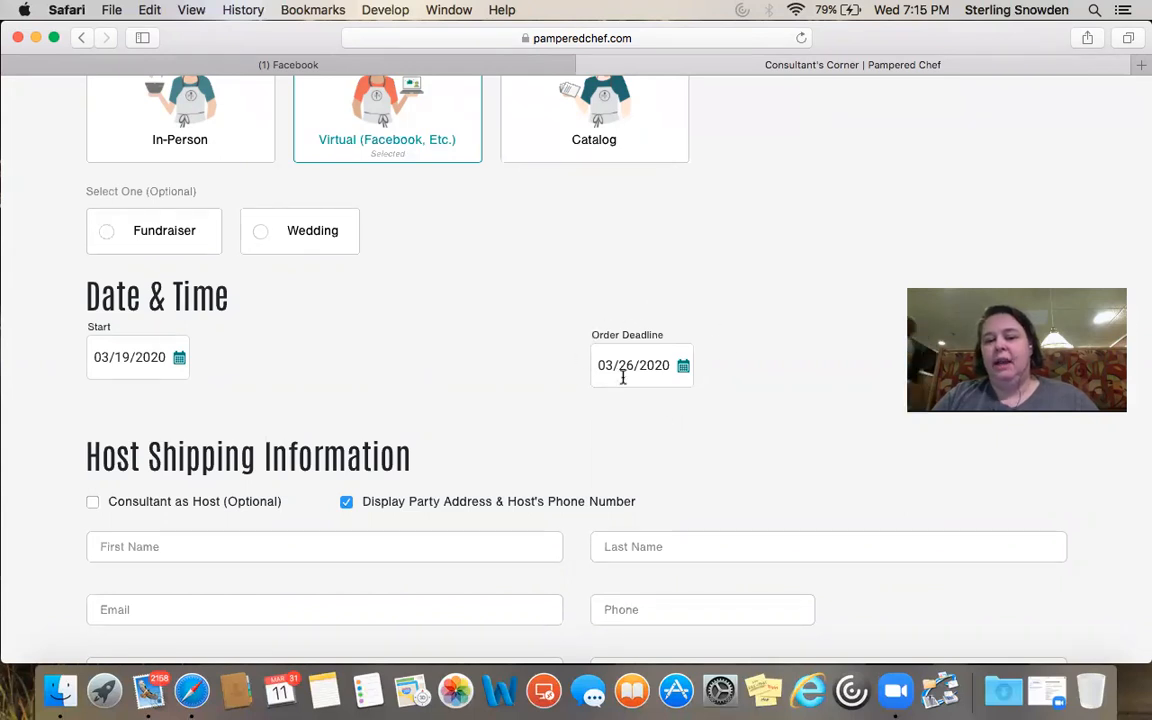
left_click(684, 368)
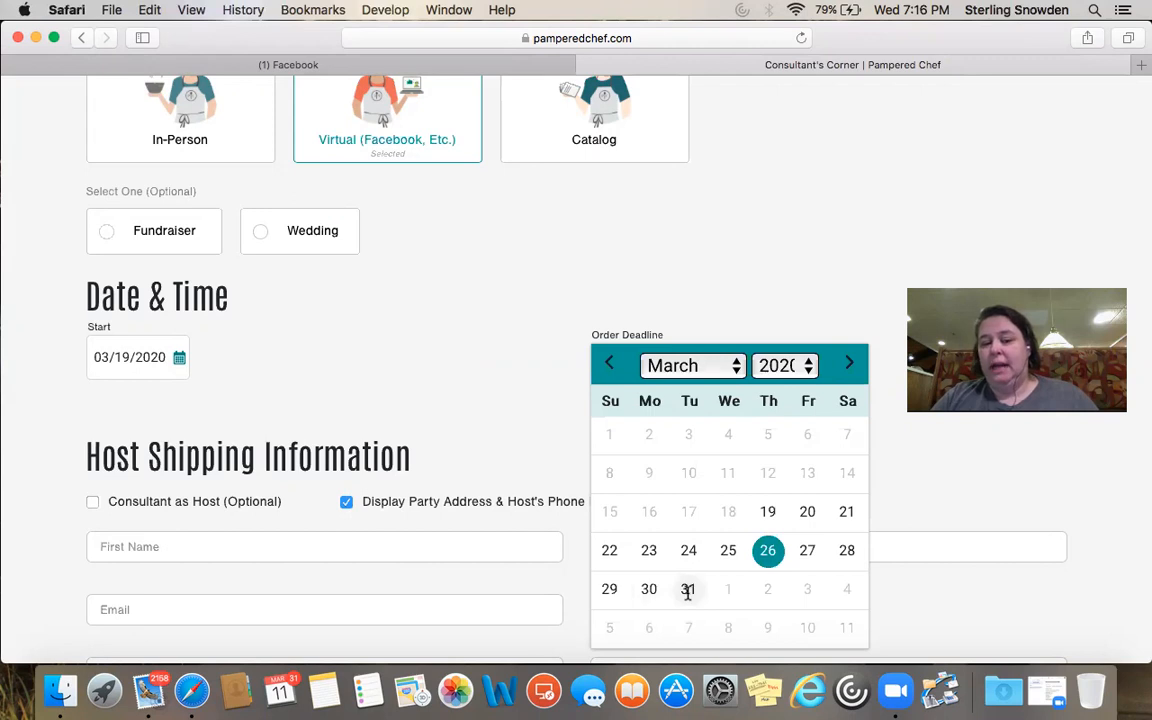
Set the order deadline to March 24, 2020, correcting an initial pick of March 31
left_click(688, 591)
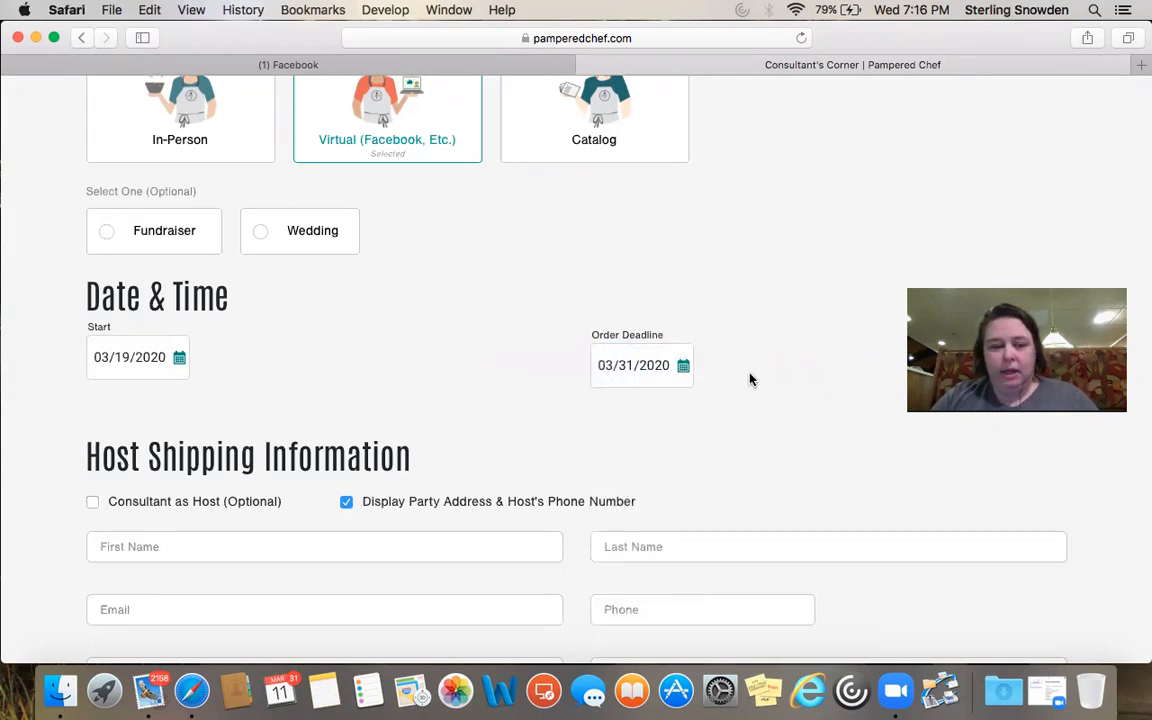
left_click(684, 368)
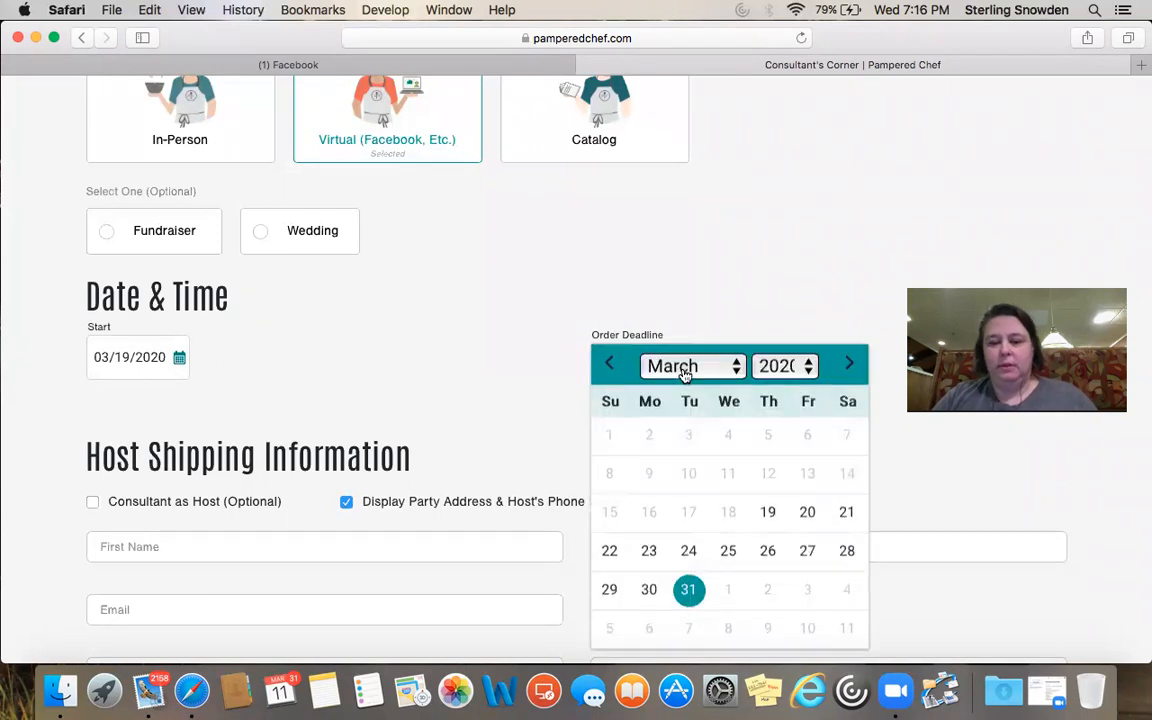
left_click(686, 550)
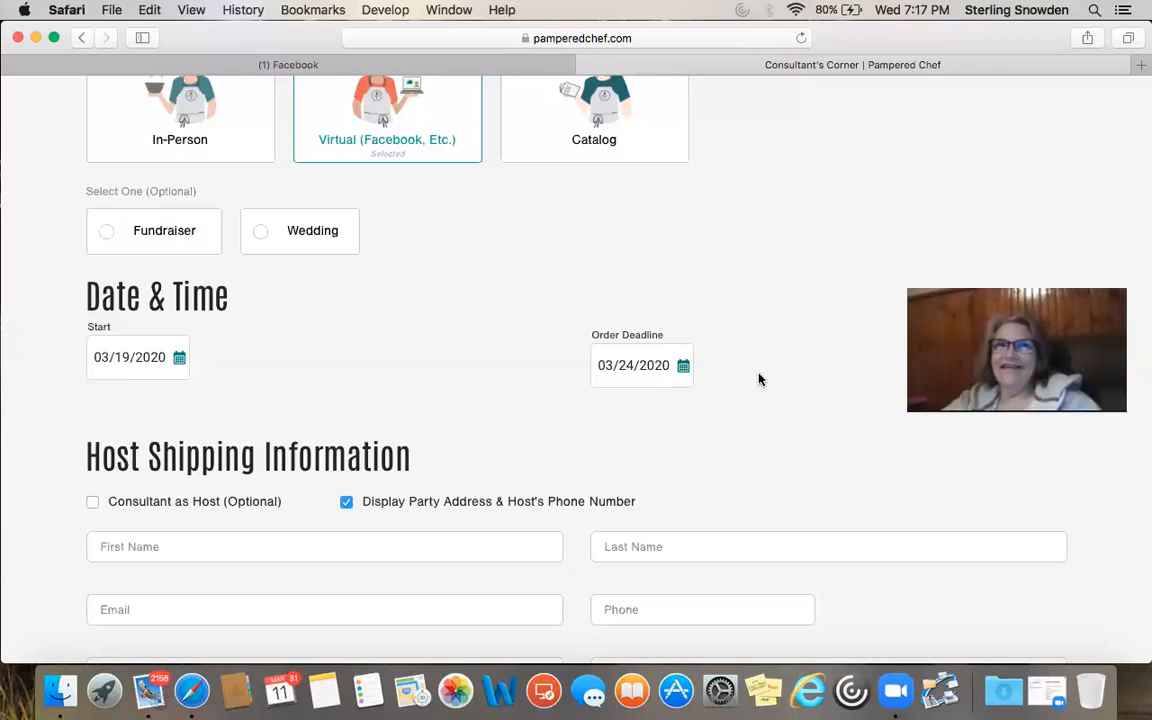
scroll(759, 379, "down", 2)
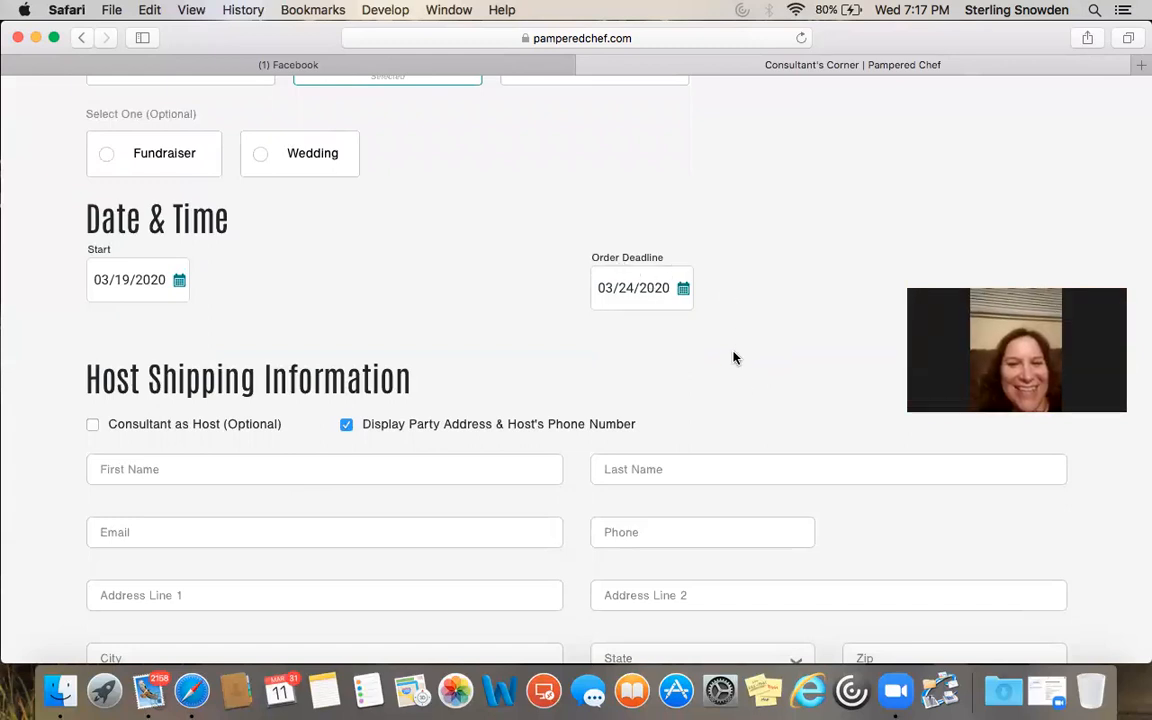
scroll(773, 333, "down", 1)
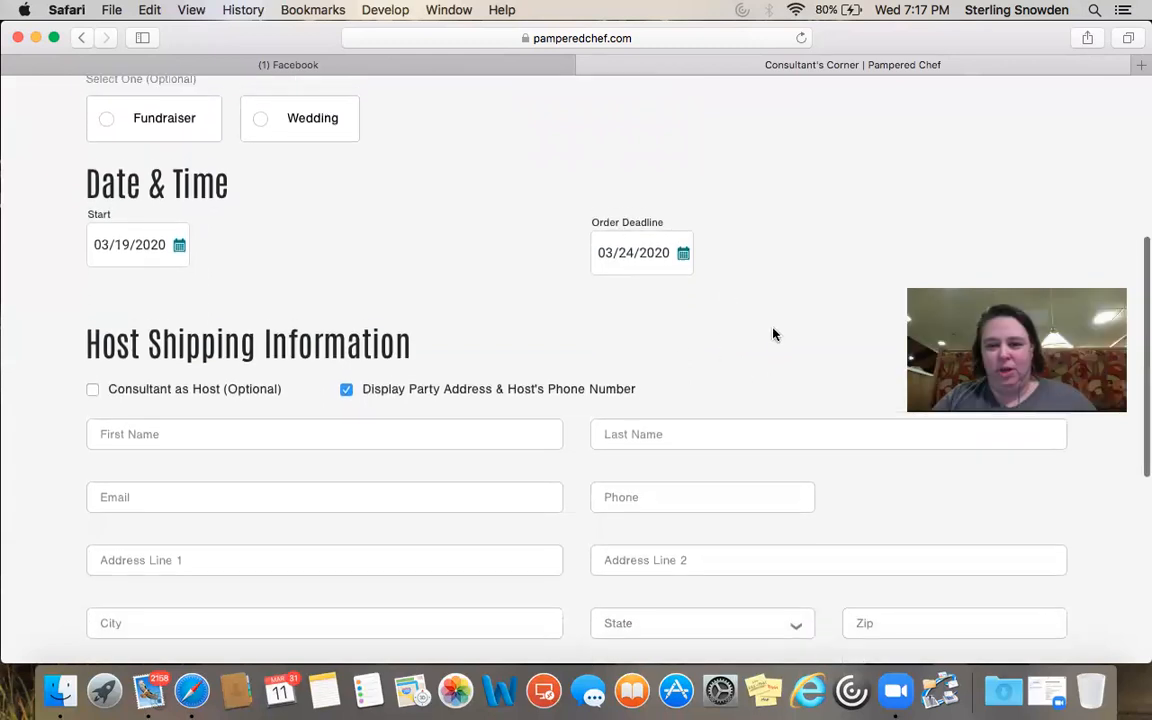
scroll(773, 333, "up", 1)
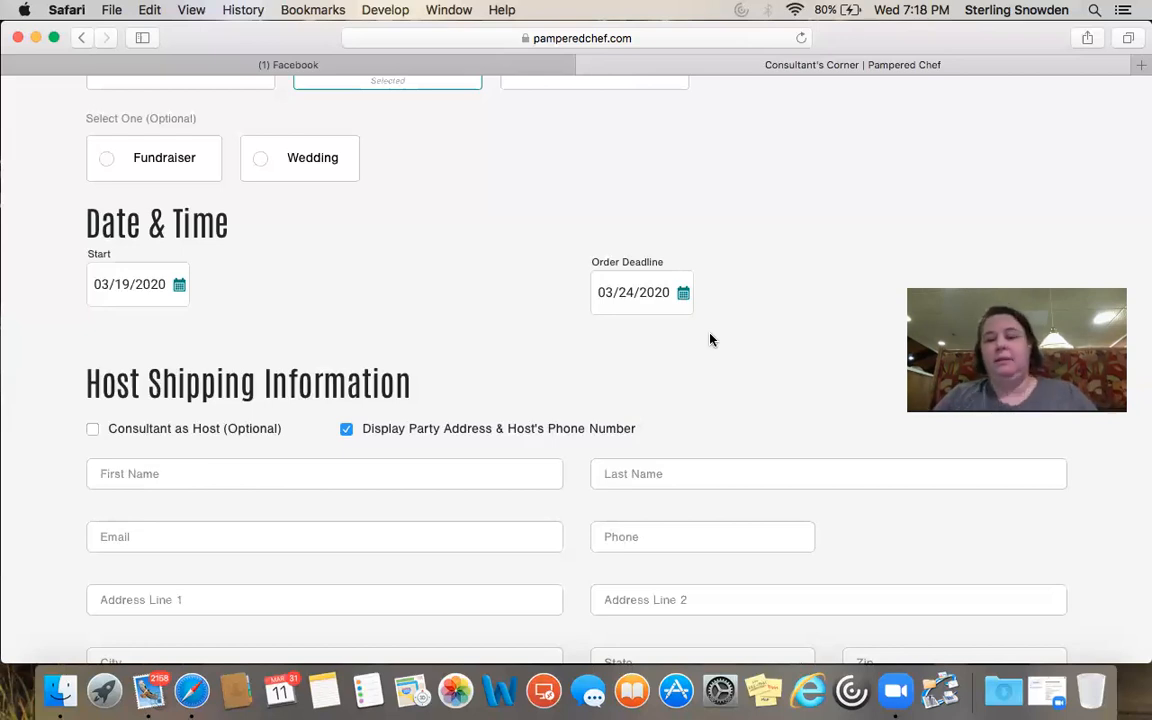
scroll(710, 340, "down", 1)
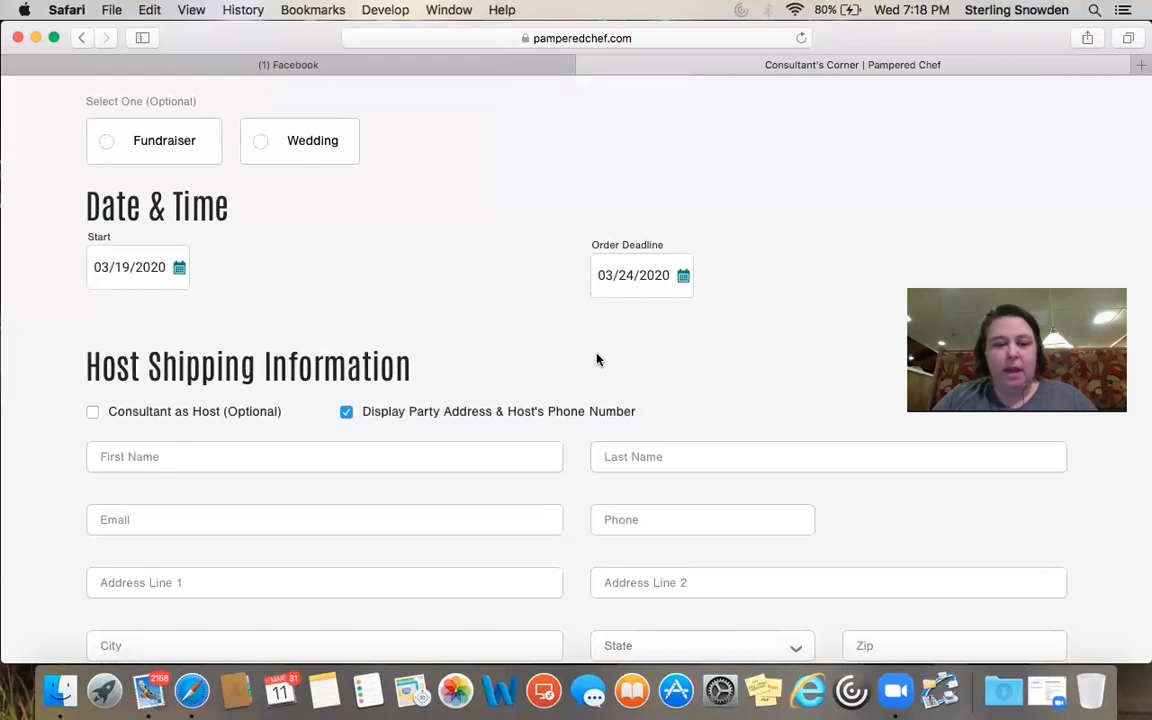
scroll(629, 365, "down", 2)
scroll(571, 391, "down", 4)
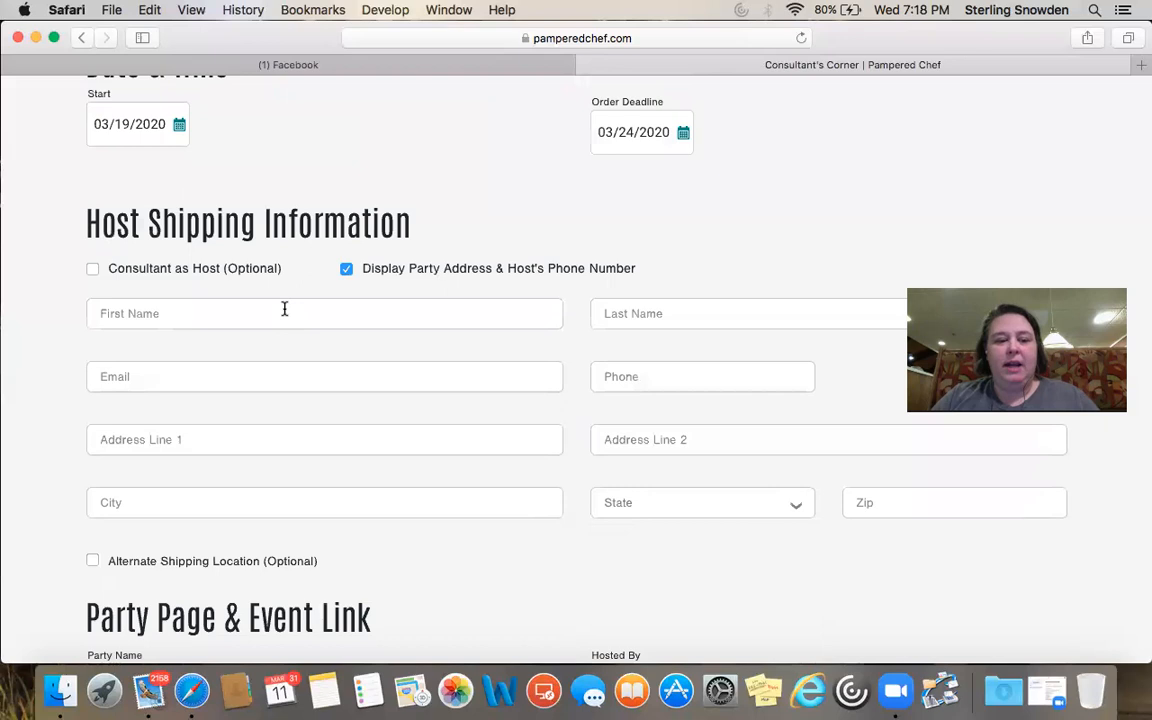
left_click(284, 309)
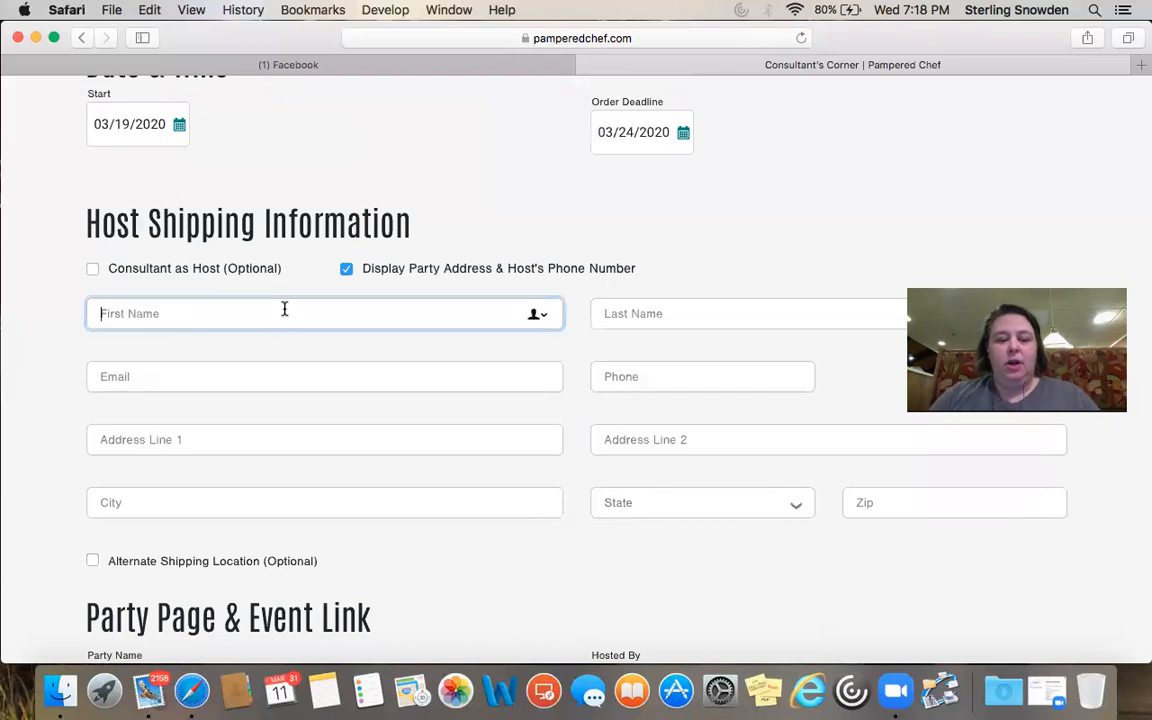
Enter the host's first name and autofill their email, phone and address from the saved contact
type("Ste")
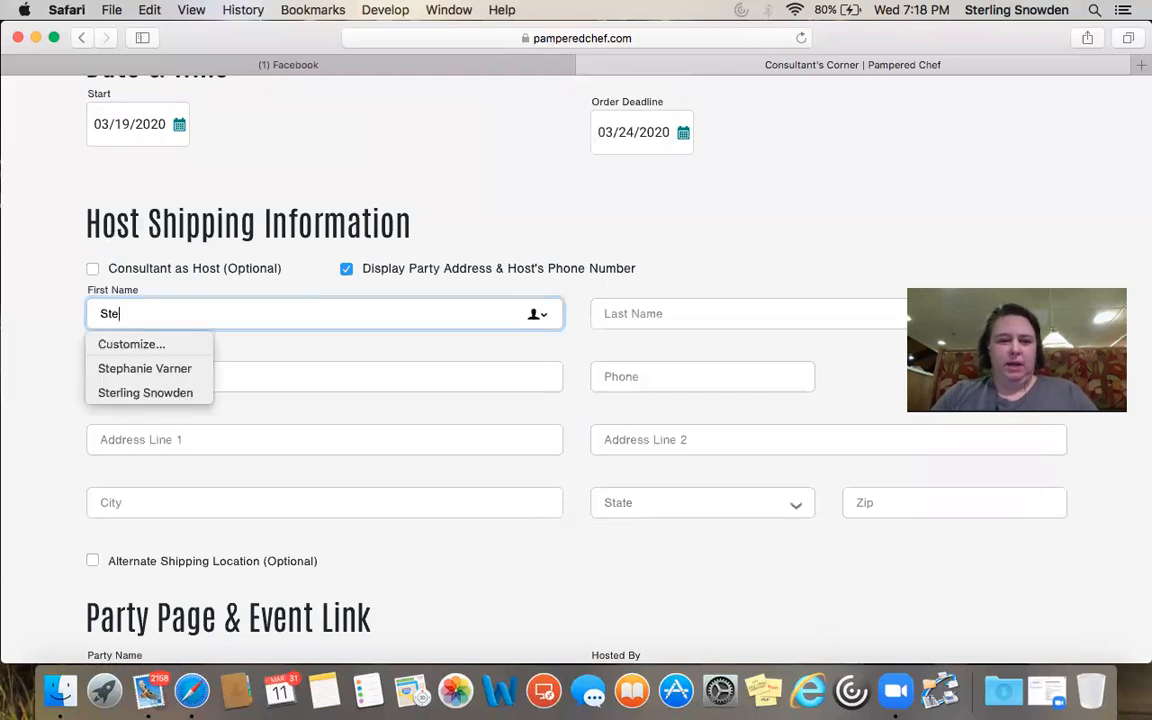
type("rling")
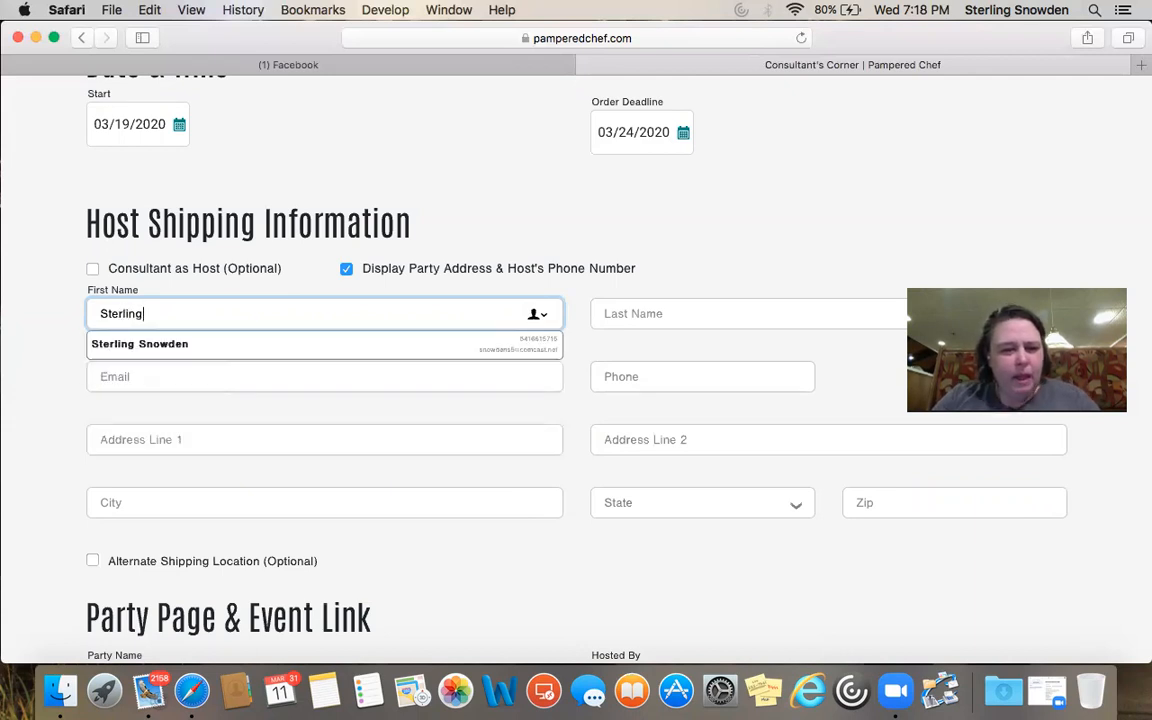
left_click(300, 347)
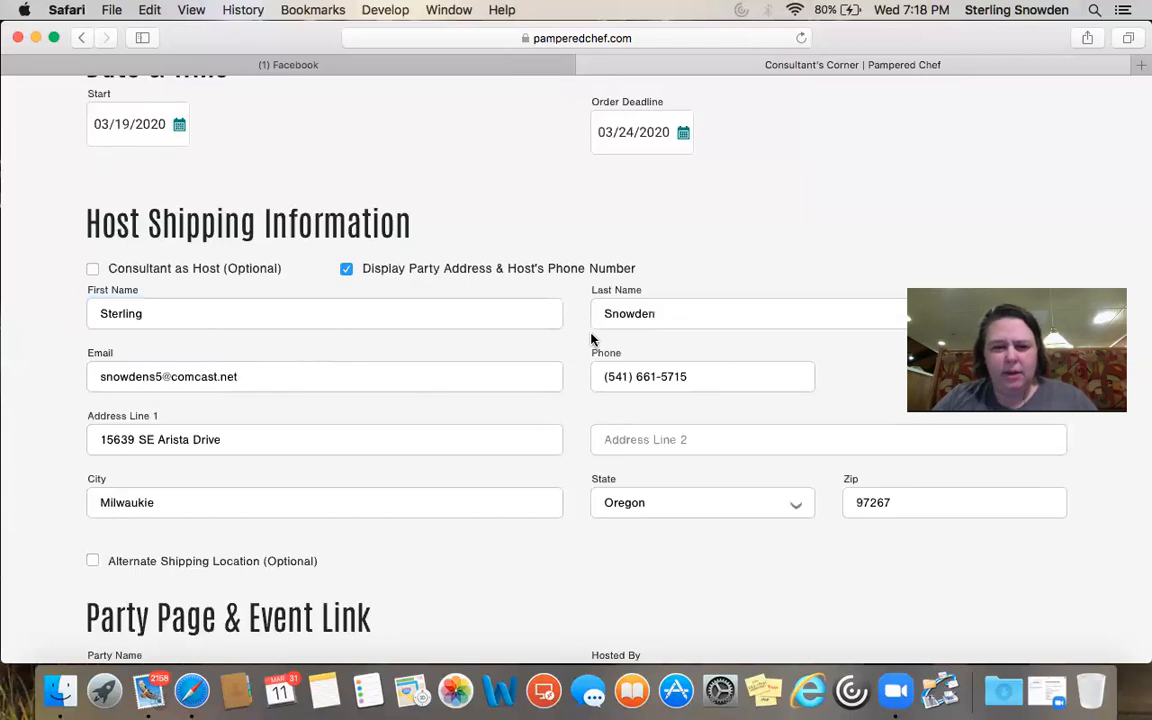
scroll(570, 347, "down", 1)
scroll(570, 347, "down", 1)
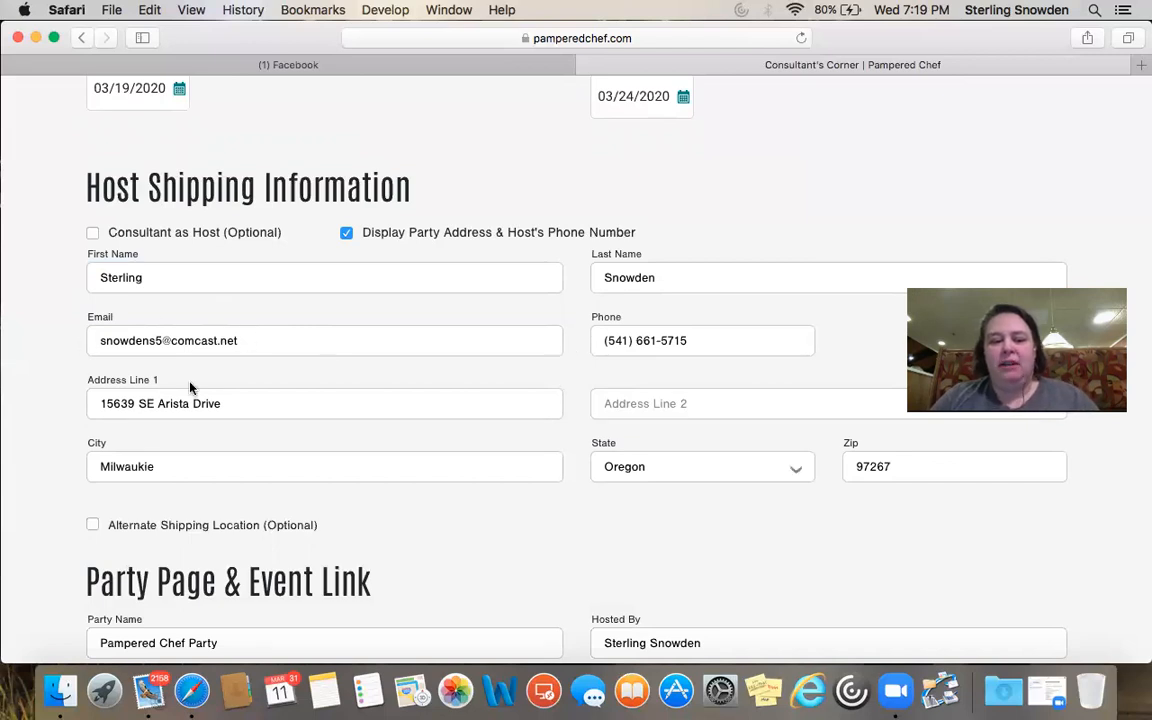
left_click(258, 352)
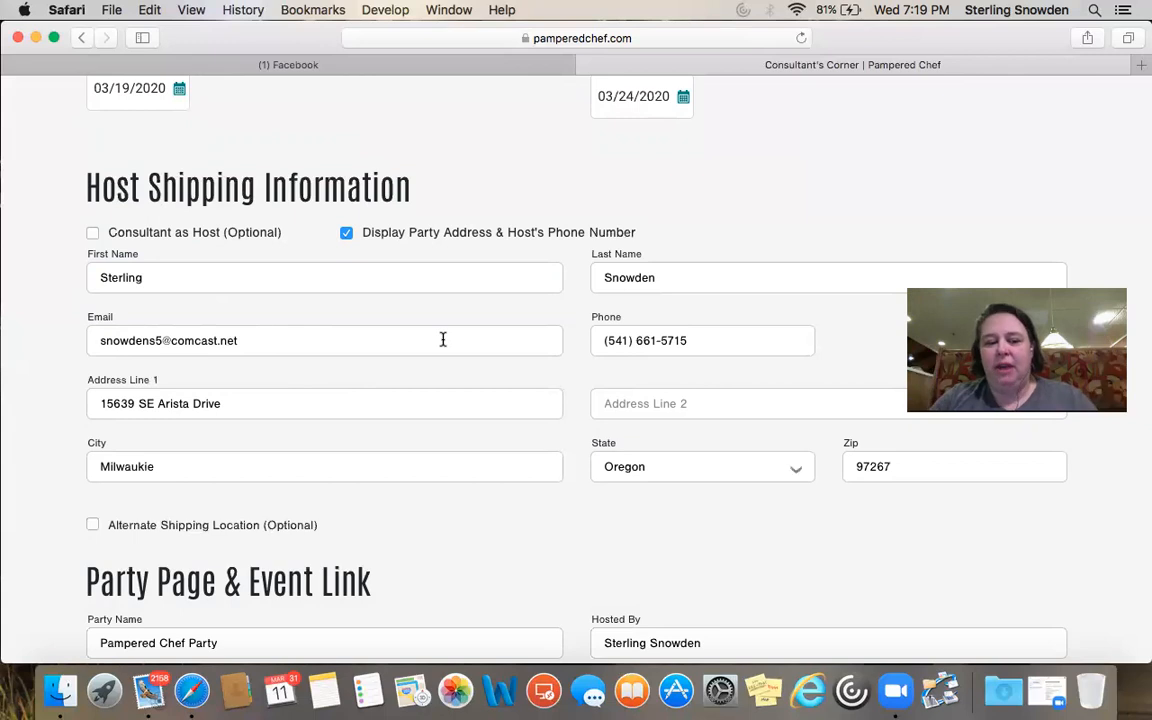
Stop showing the party address and host phone, and bring the Party Page & Event Link section into view
scroll(563, 392, "down", 3)
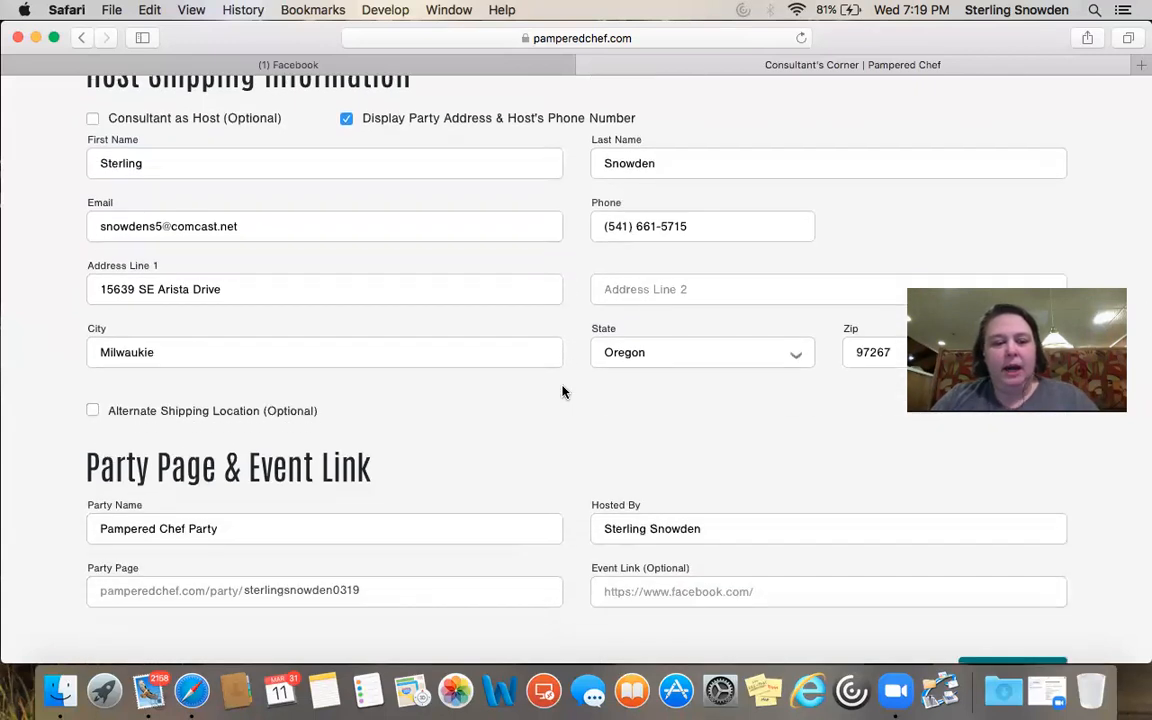
scroll(563, 392, "up", 2)
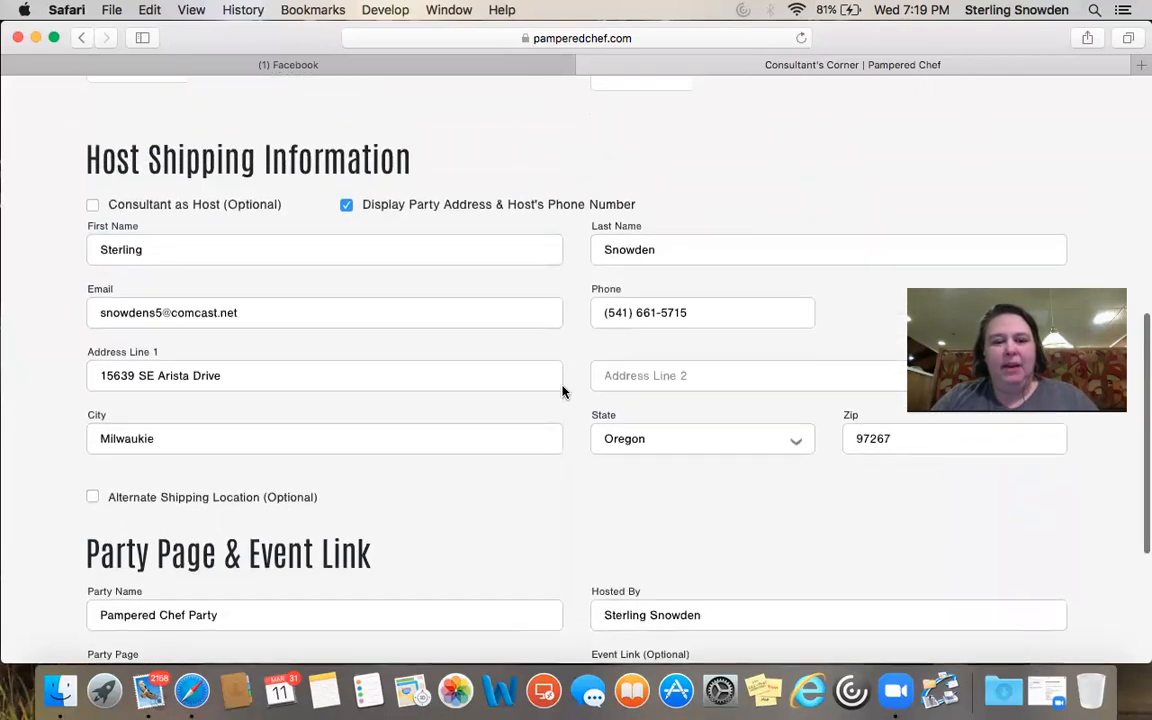
left_click(347, 208)
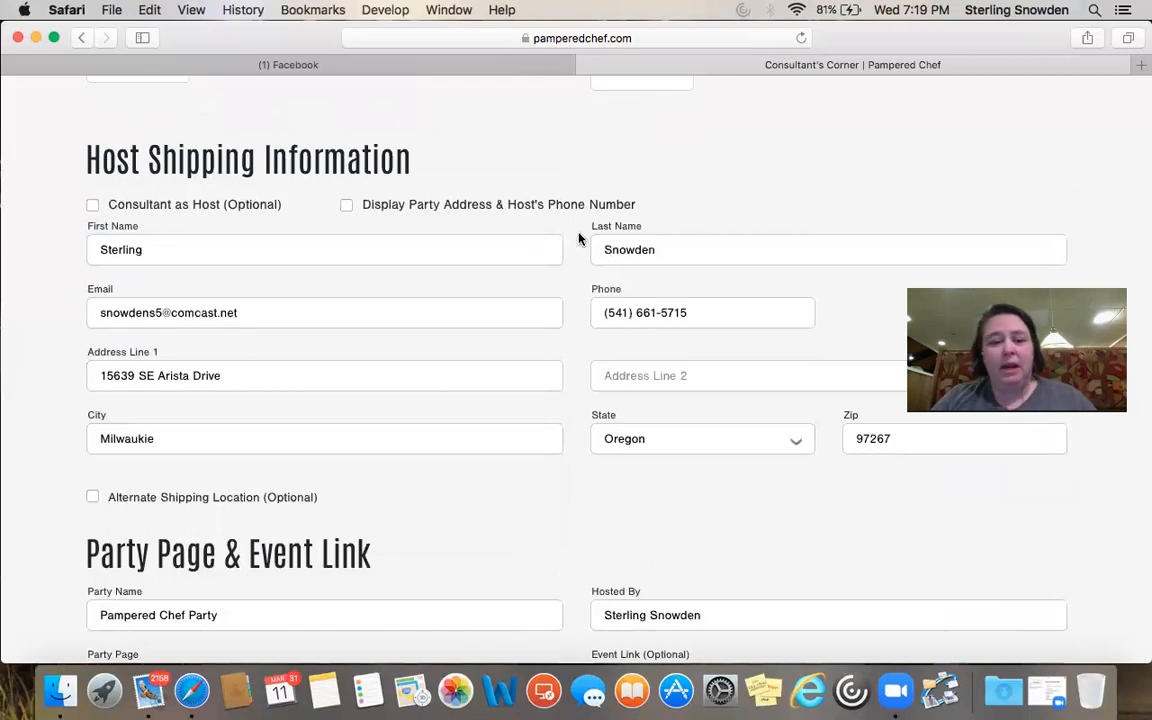
scroll(578, 238, "down", 2)
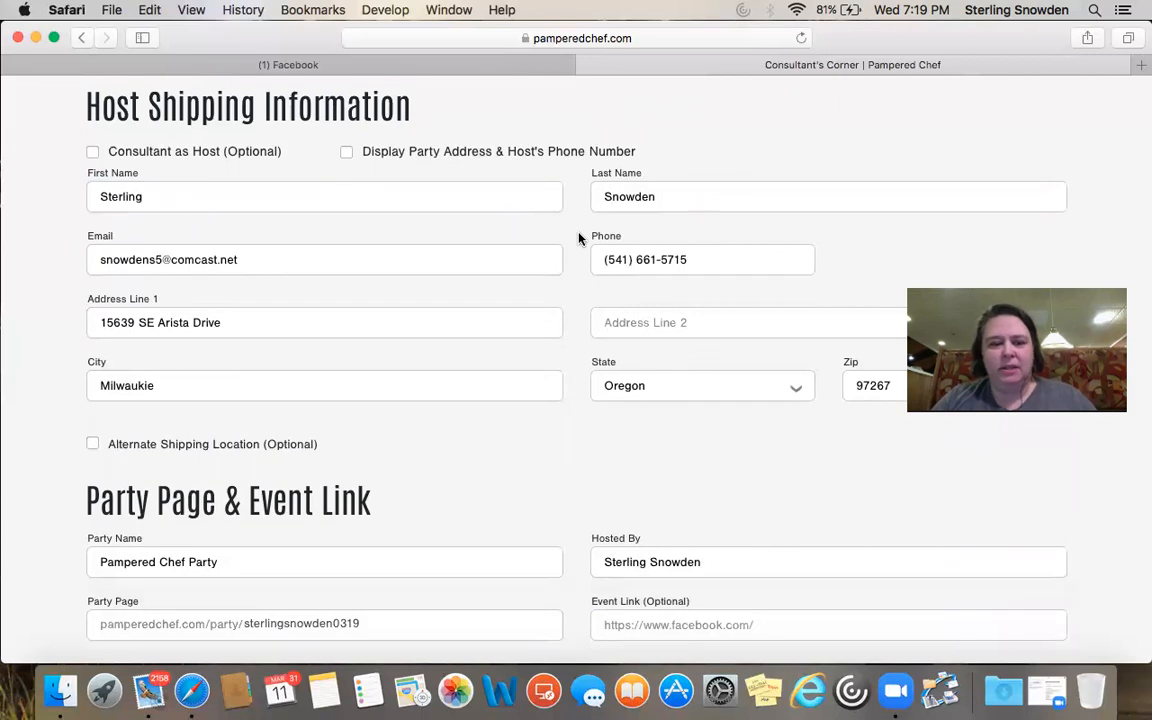
scroll(578, 238, "down", 5)
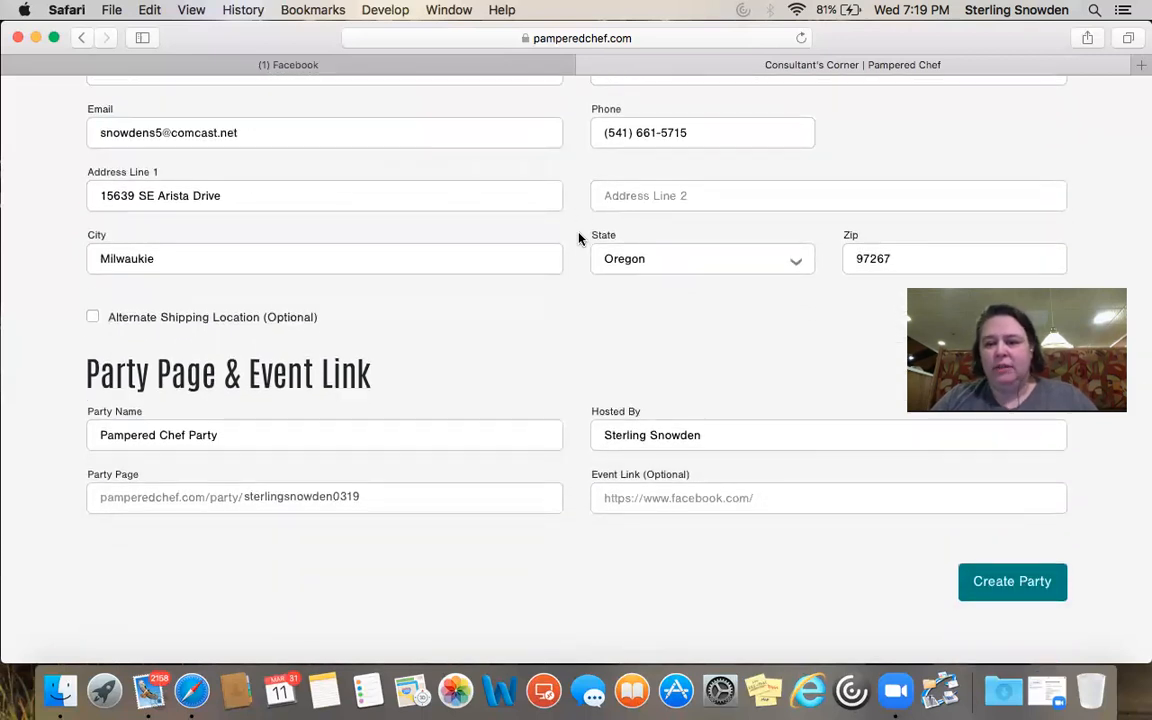
scroll(578, 238, "down", 3)
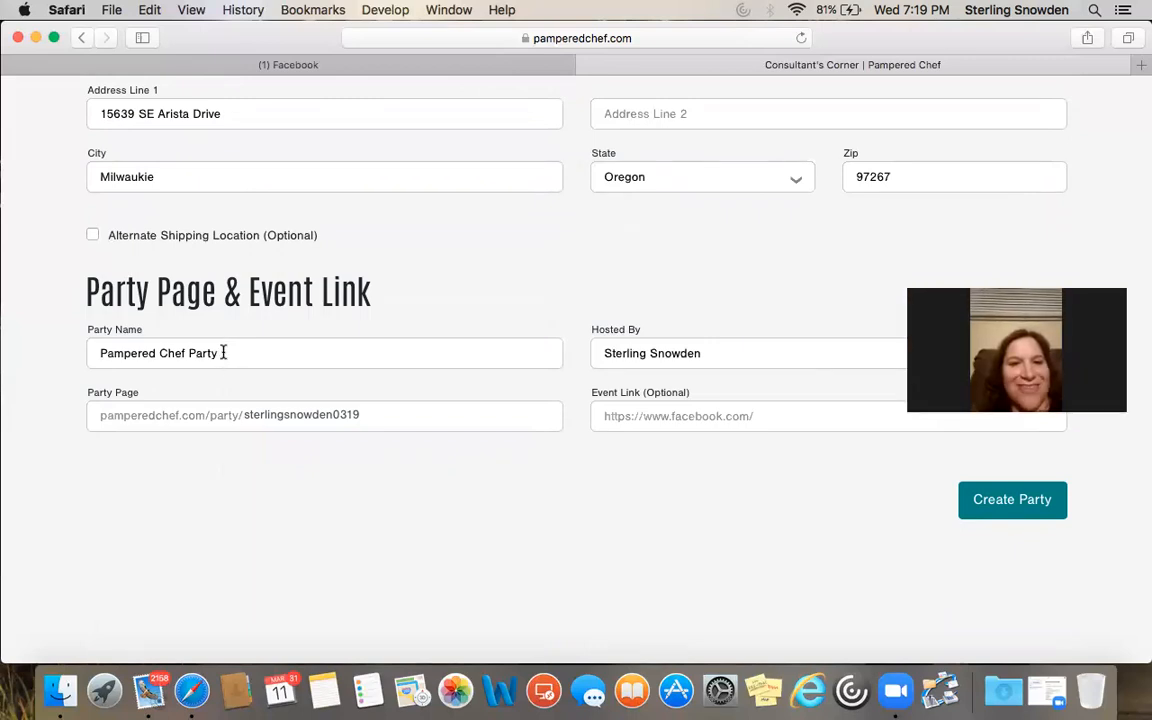
Replace the default party name with 'Spring into the Kitchen with Pampered Chef Party'
left_click_drag(231, 354, 103, 355)
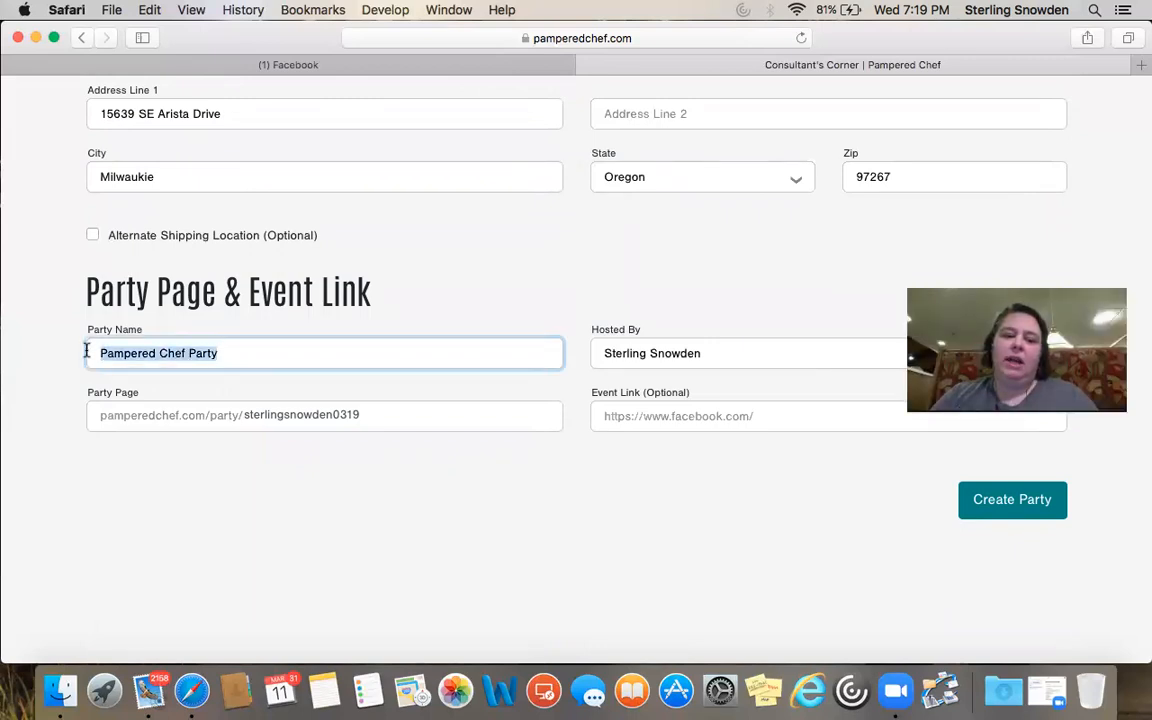
type("Spring")
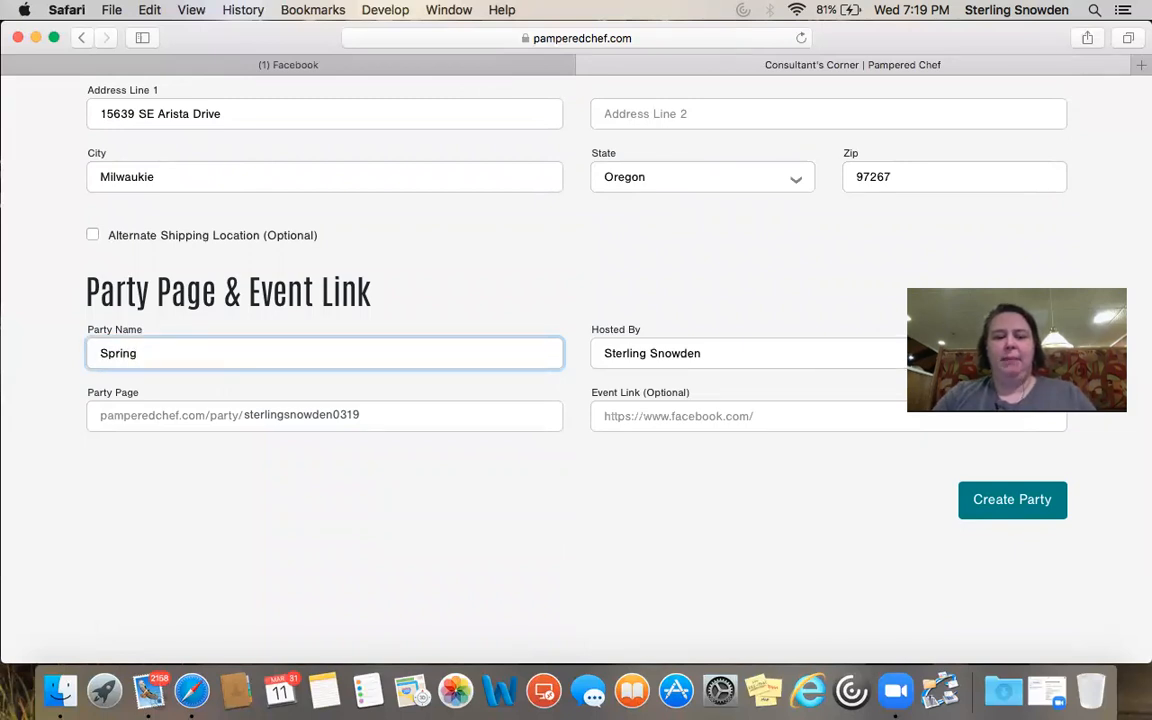
type(" into the Kitc")
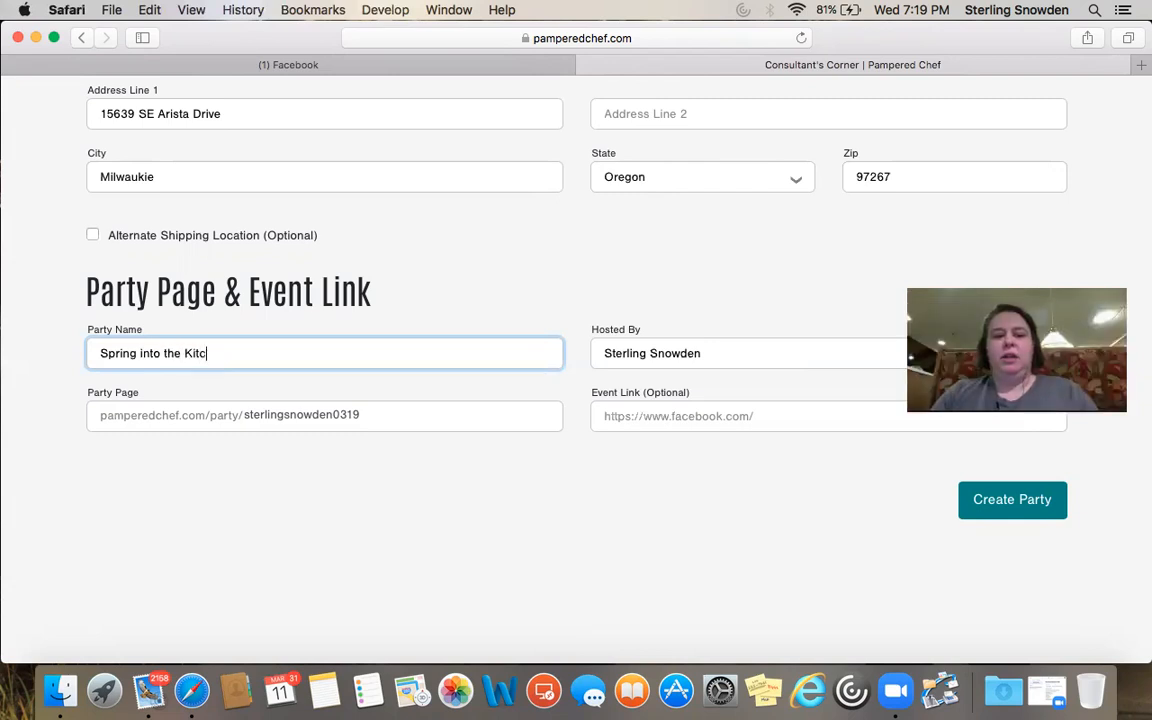
type("hen with Pampere")
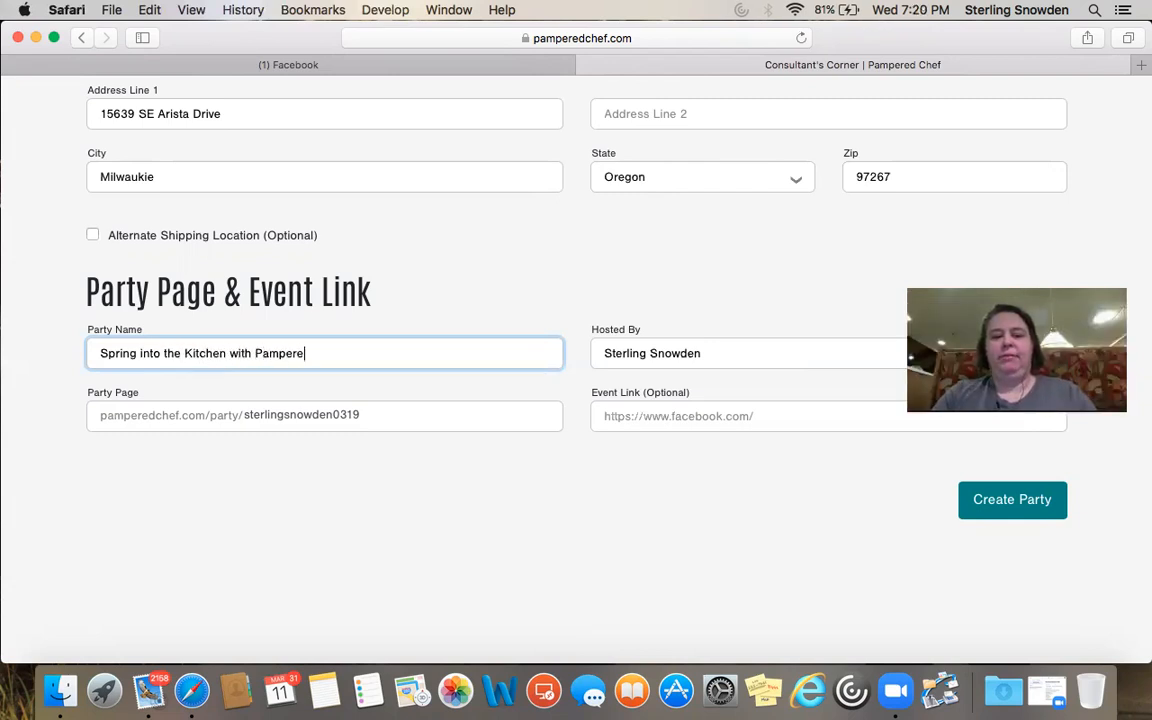
key("BackSpace")
type("ed Chef Party")
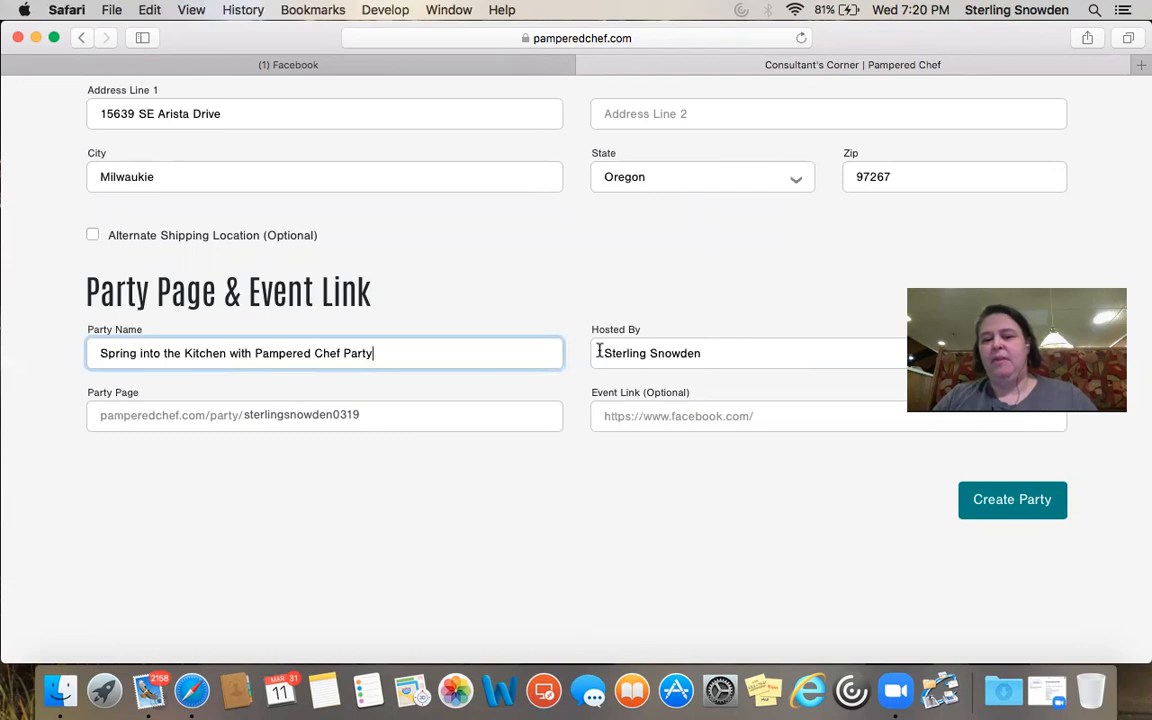
left_click(368, 416)
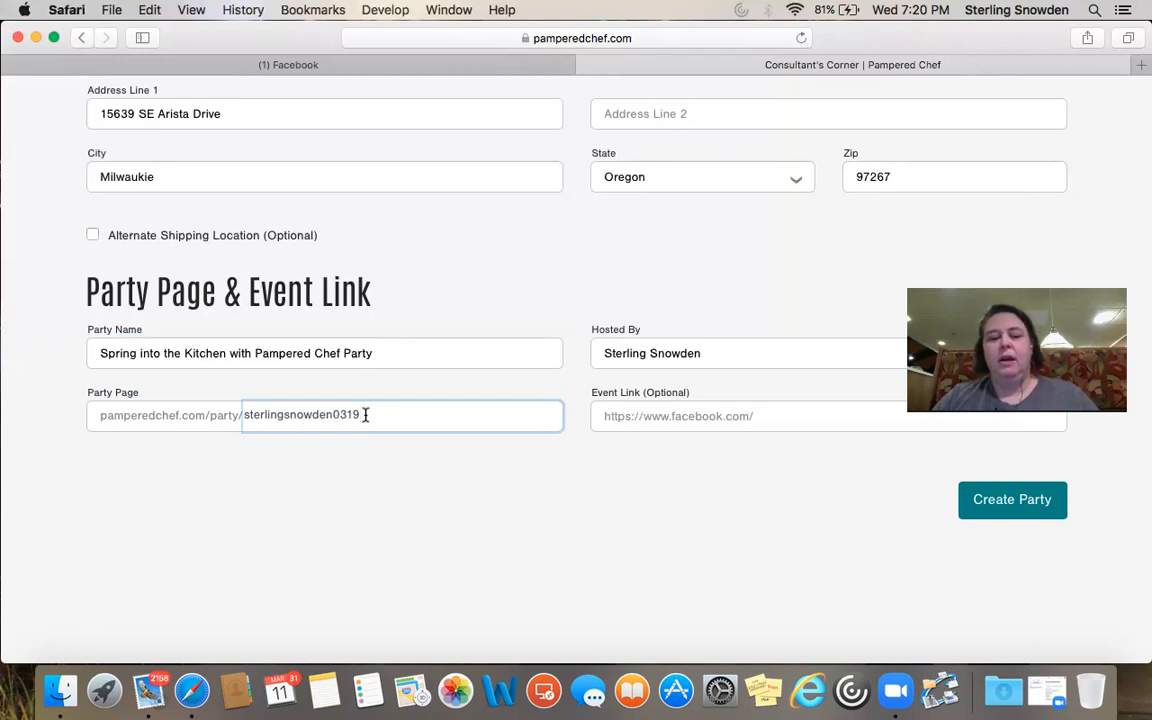
left_click_drag(365, 415, 246, 413)
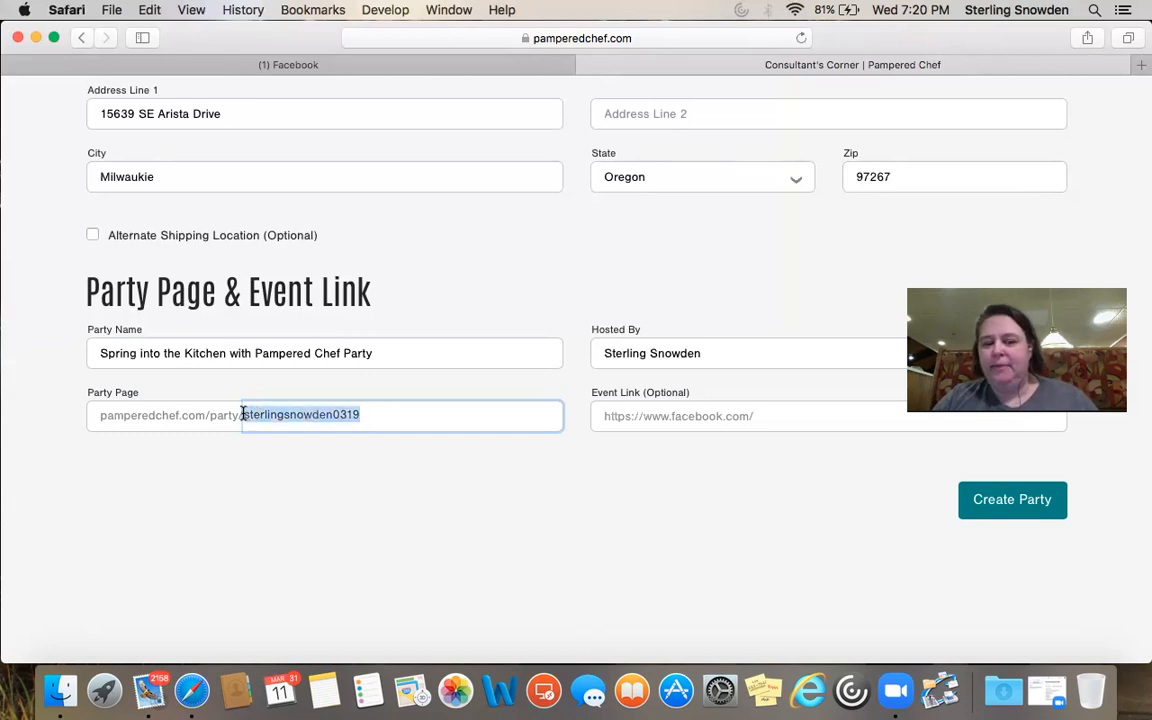
type("s")
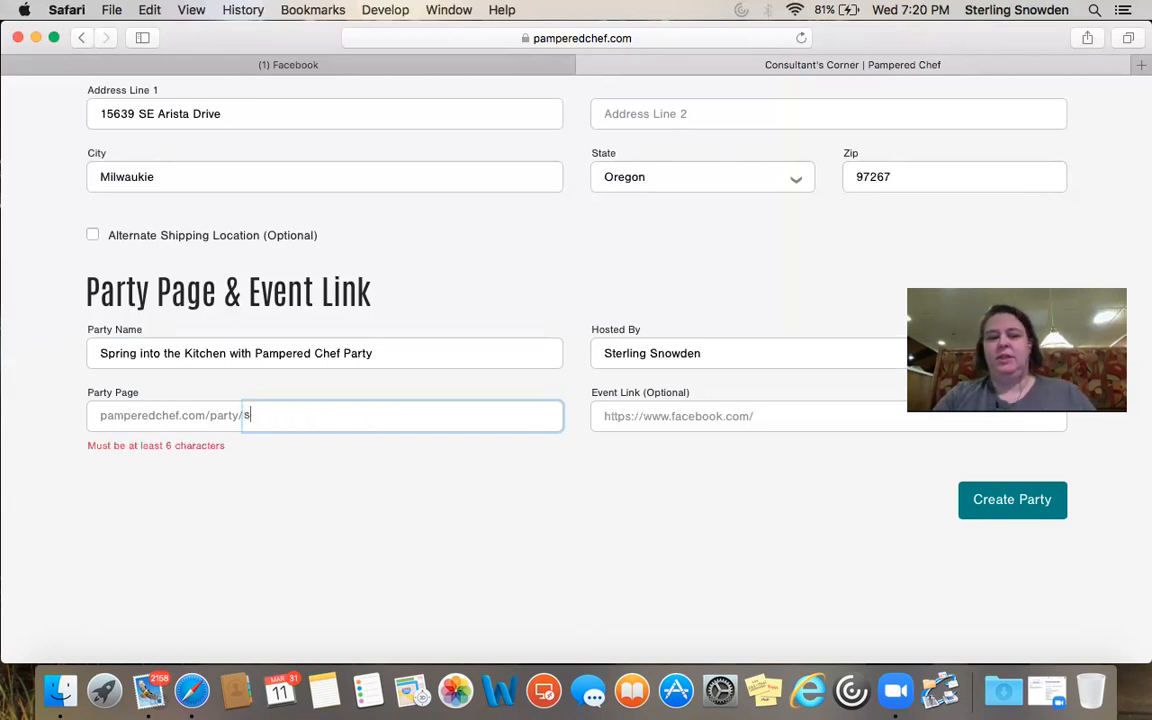
type("terlingspr")
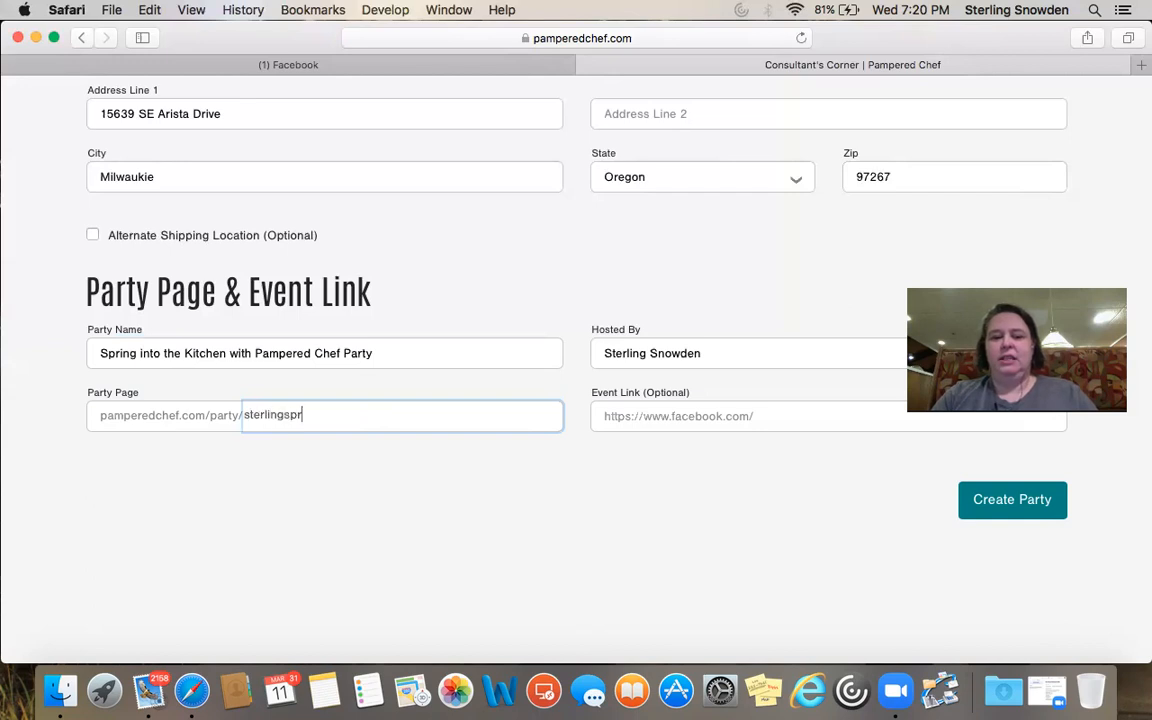
type("ing2020")
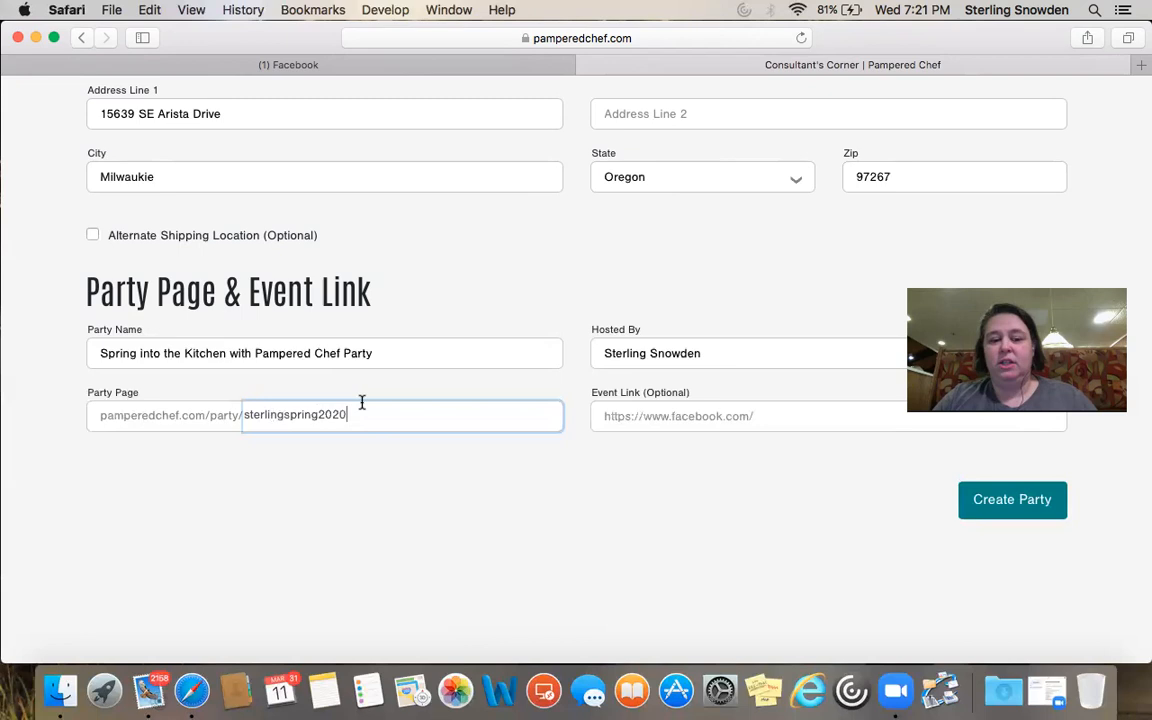
left_click_drag(362, 406, 231, 412)
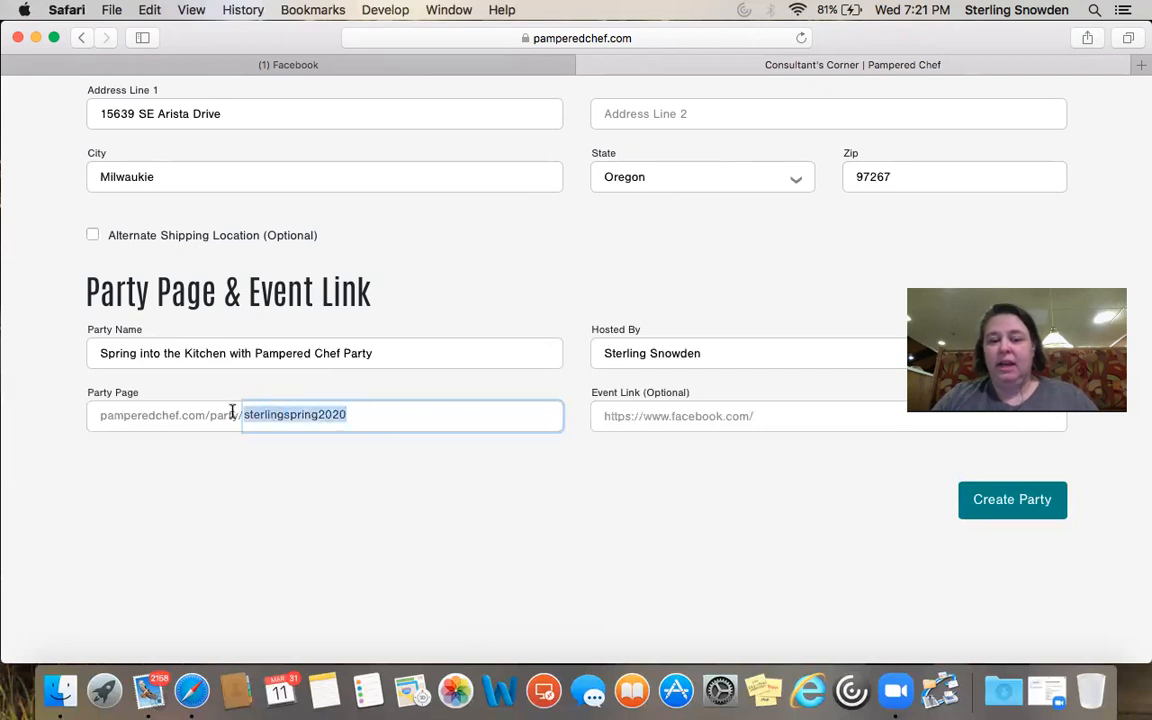
key("BackSpace")
left_click(296, 472)
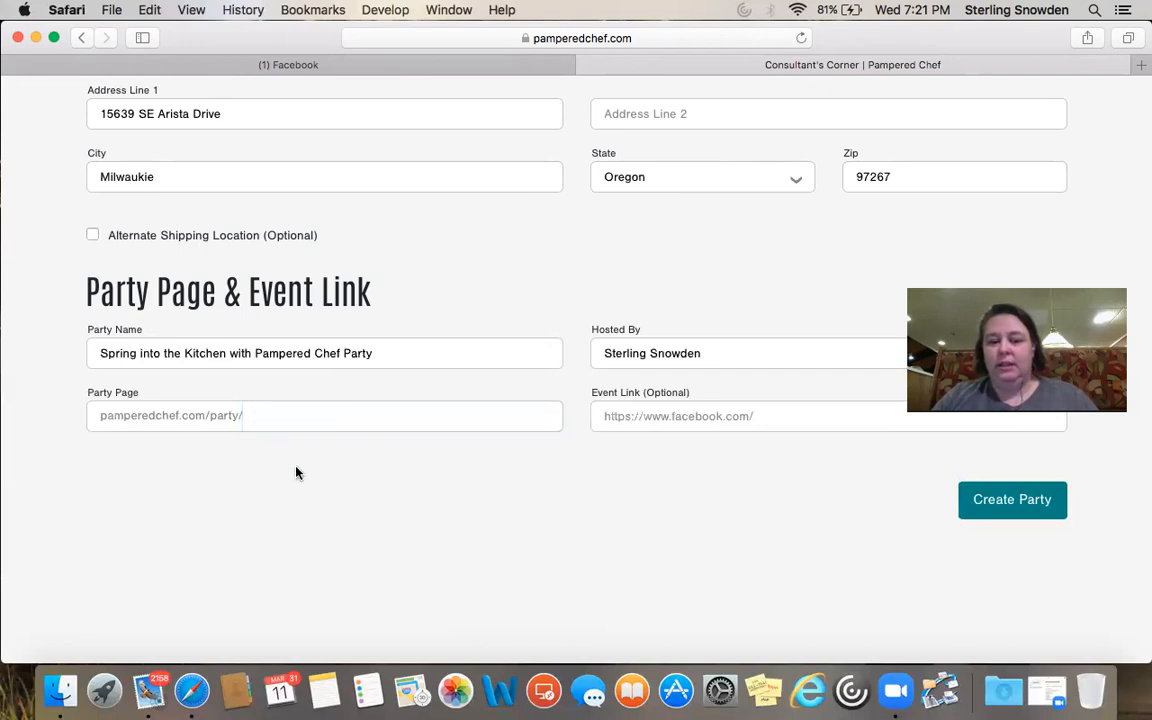
left_click(250, 415)
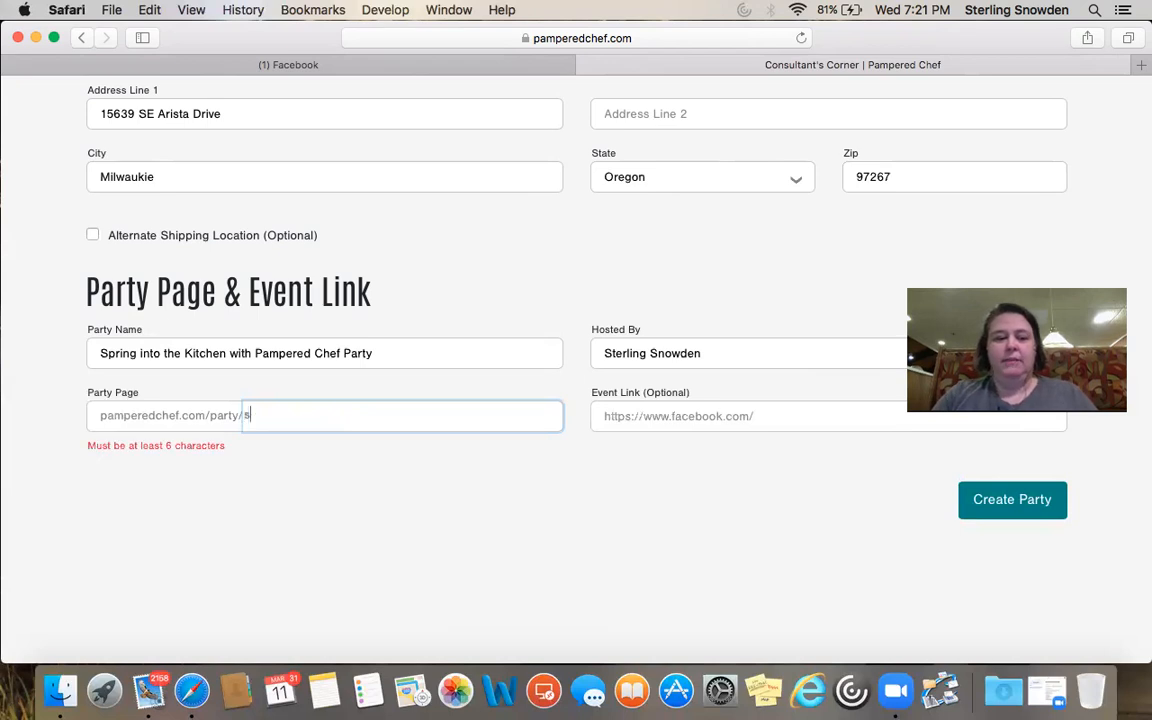
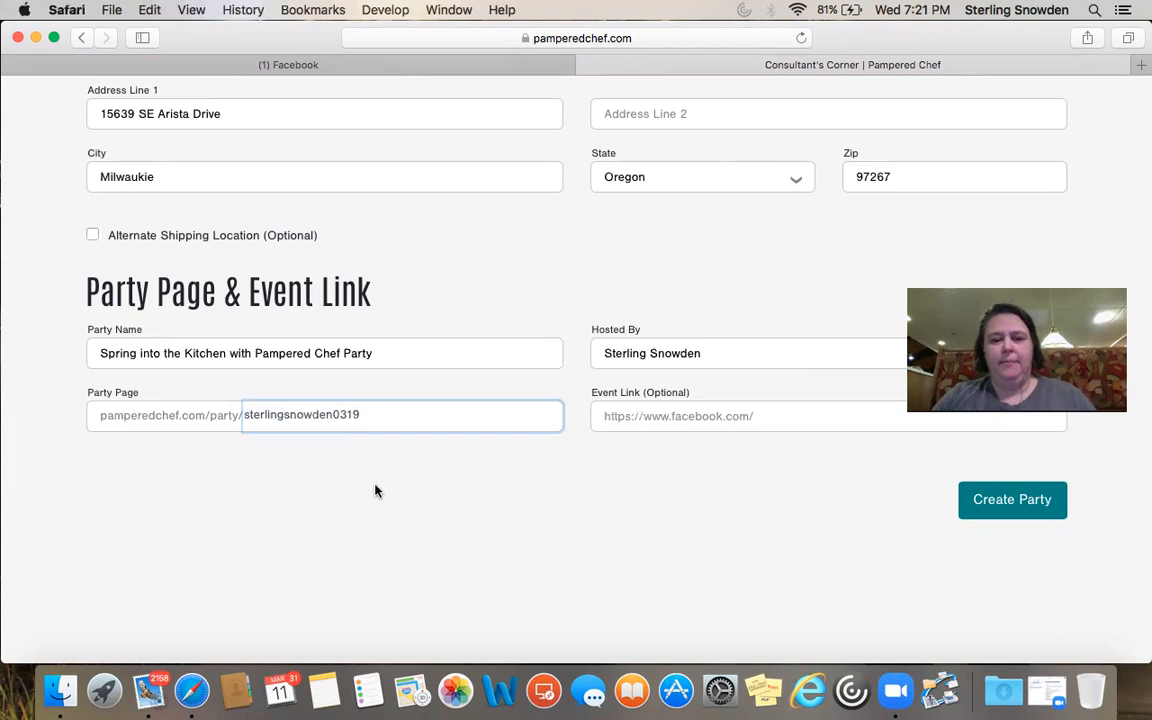
left_click(384, 490)
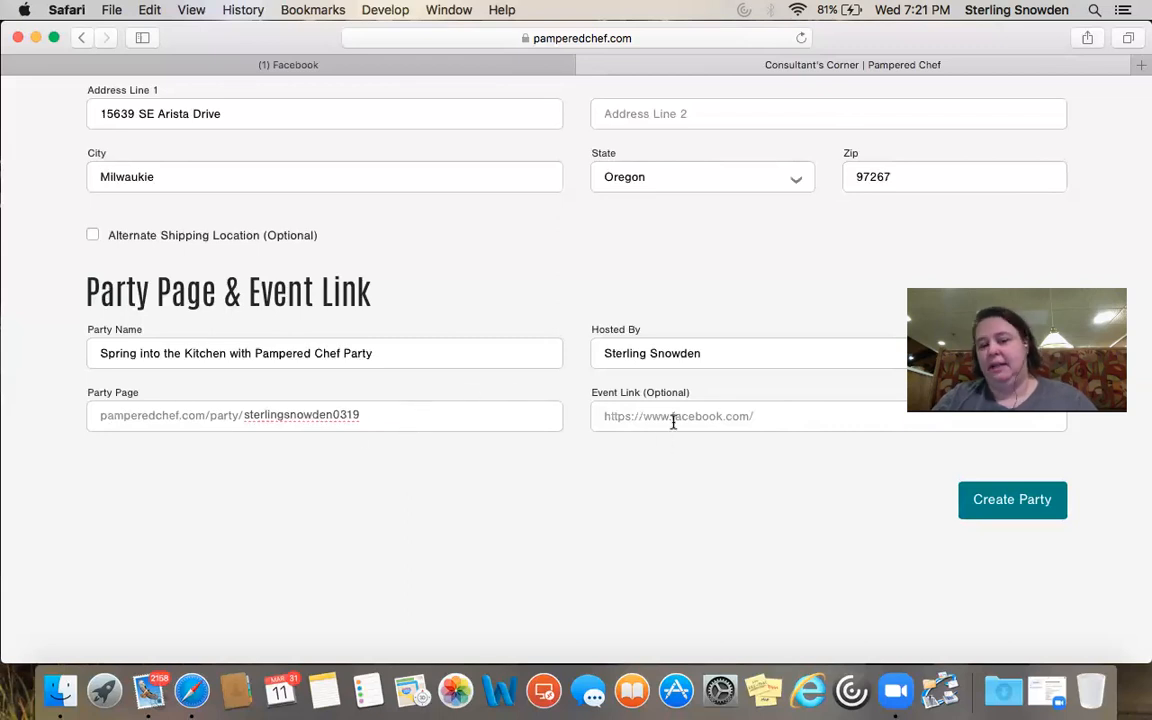
Create the party and expand its Name, Type, Date, Host Info section
left_click(991, 499)
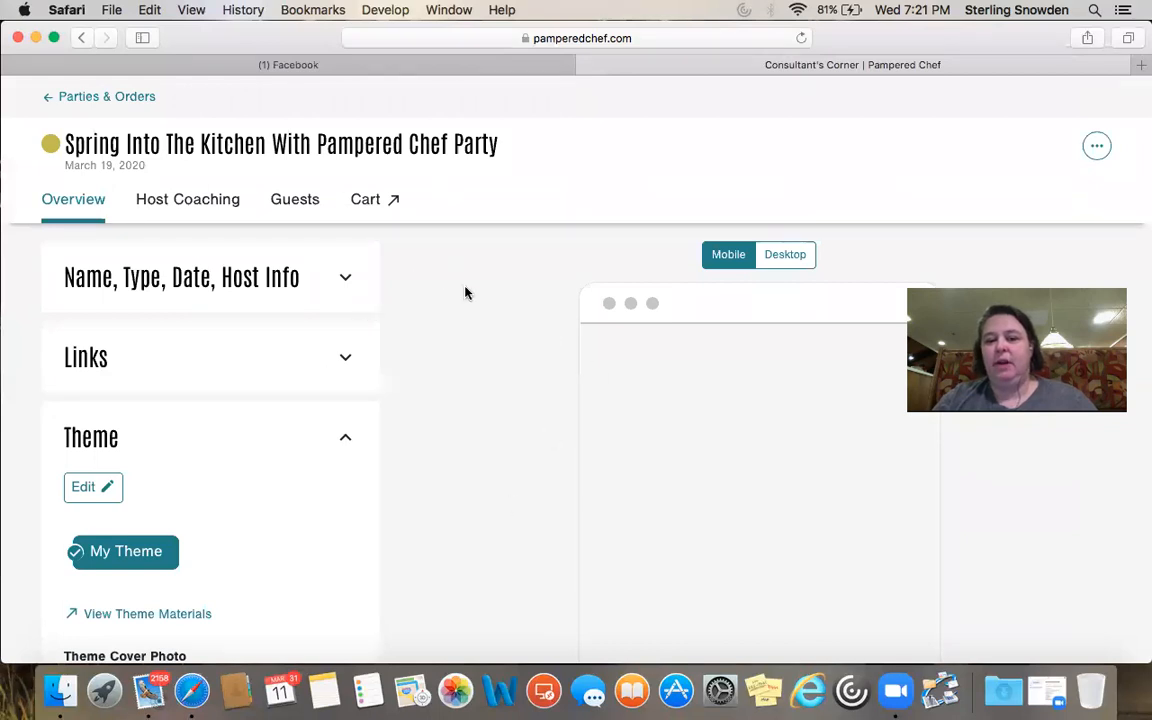
scroll(465, 292, "down", 3)
scroll(465, 292, "up", 3)
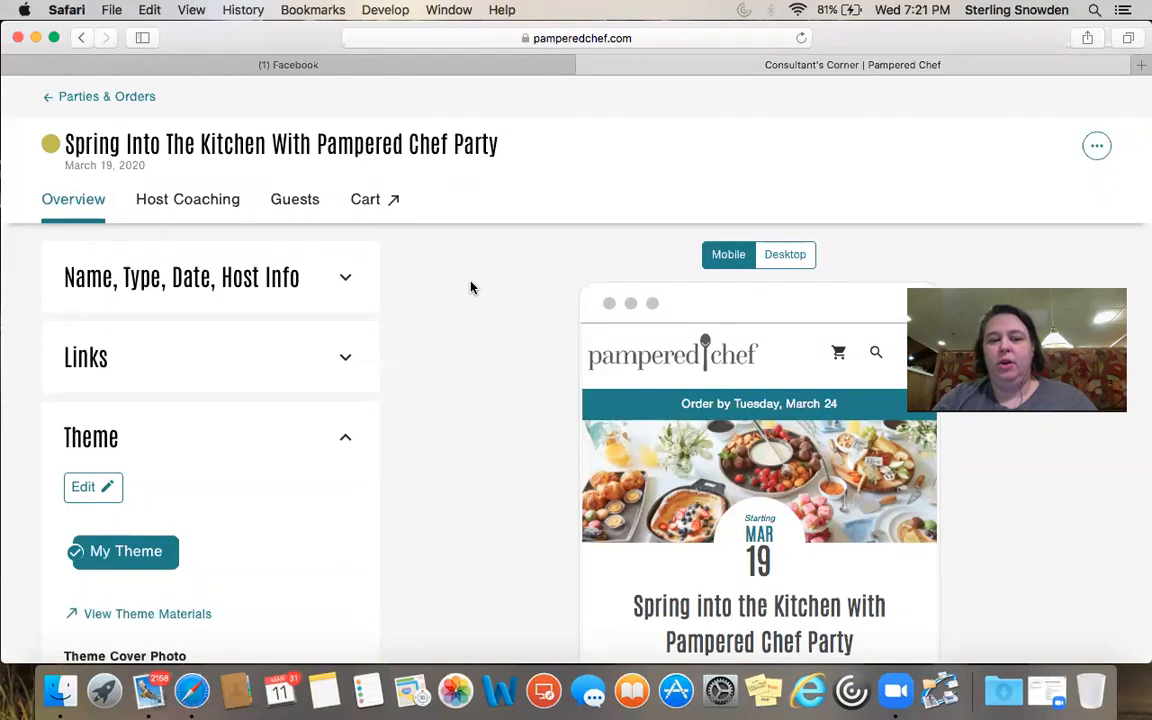
left_click(348, 281)
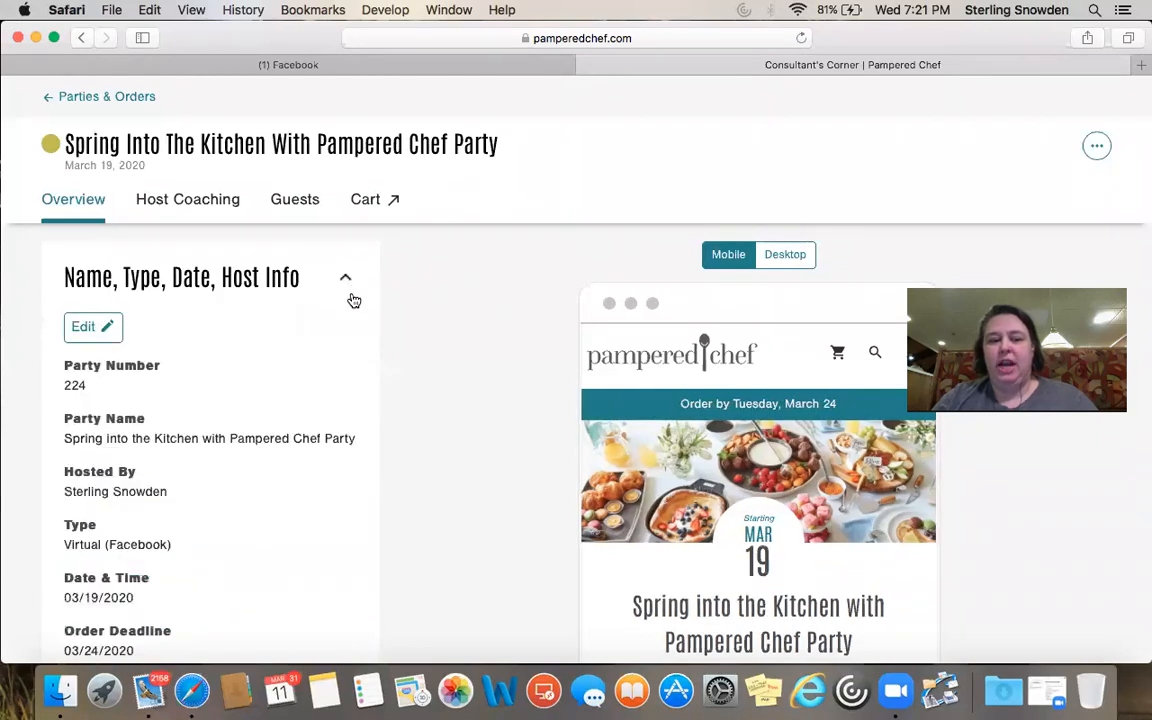
scroll(275, 355, "down", 5)
scroll(275, 355, "down", 3)
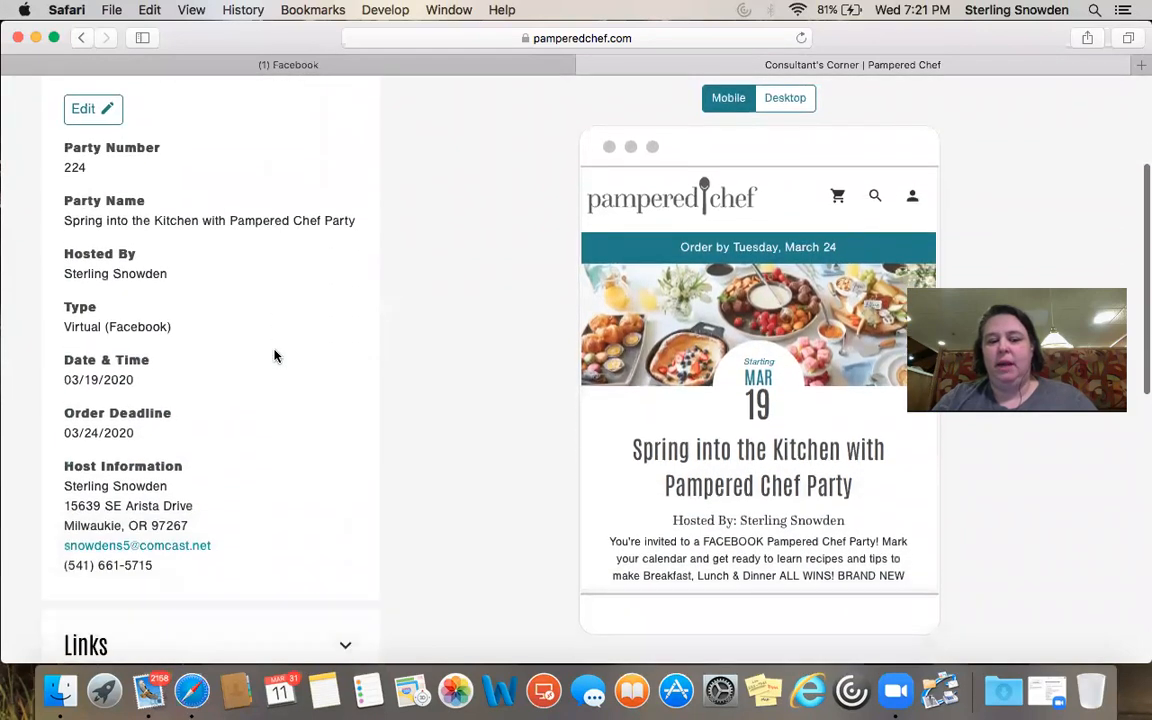
scroll(275, 355, "up", 4)
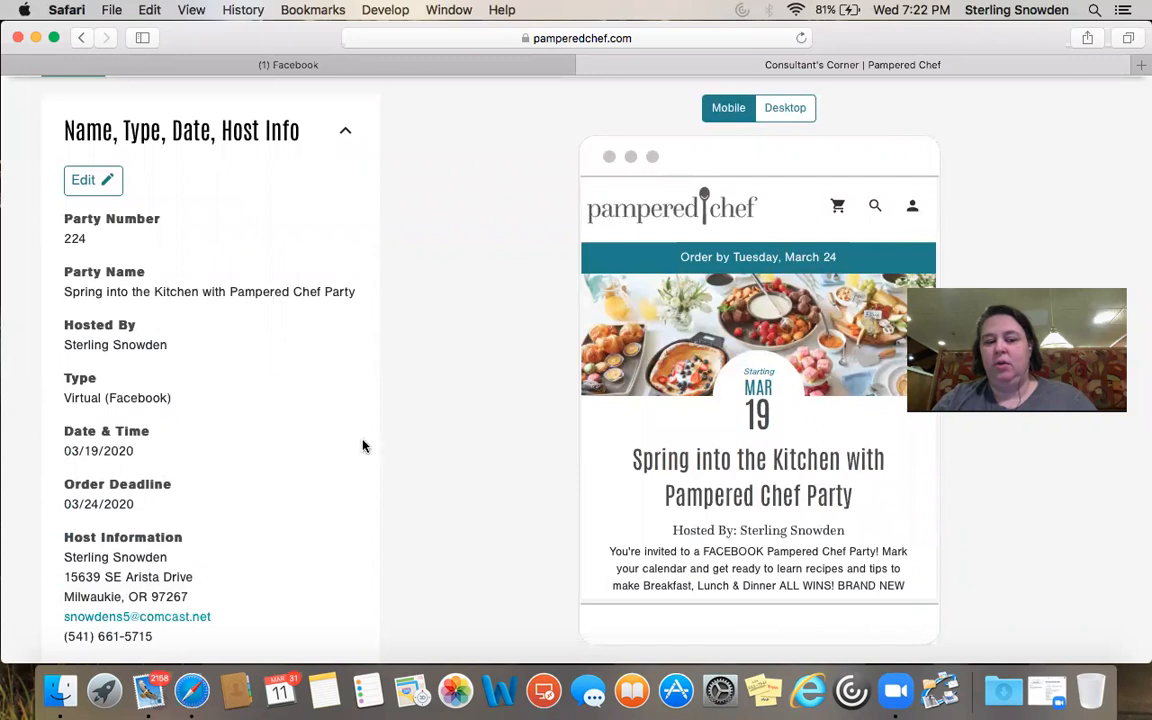
Expand the Links section showing the party page, host dashboard and training-video links
scroll(363, 446, "down", 2)
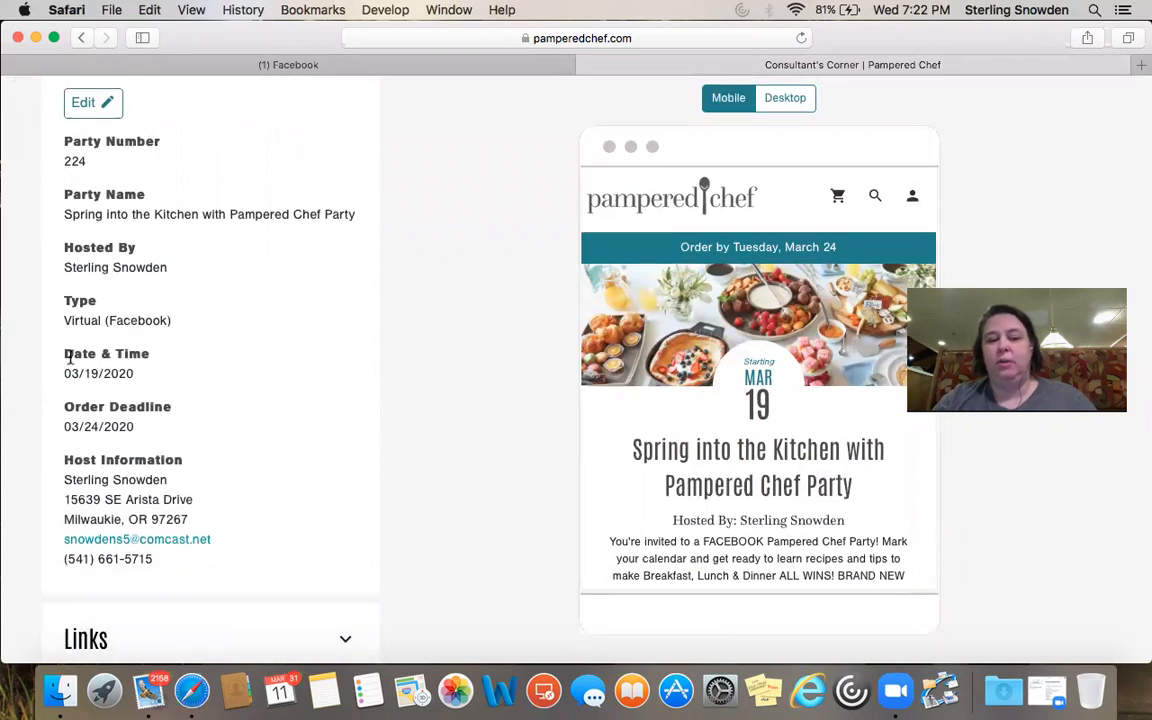
scroll(257, 368, "down", 5)
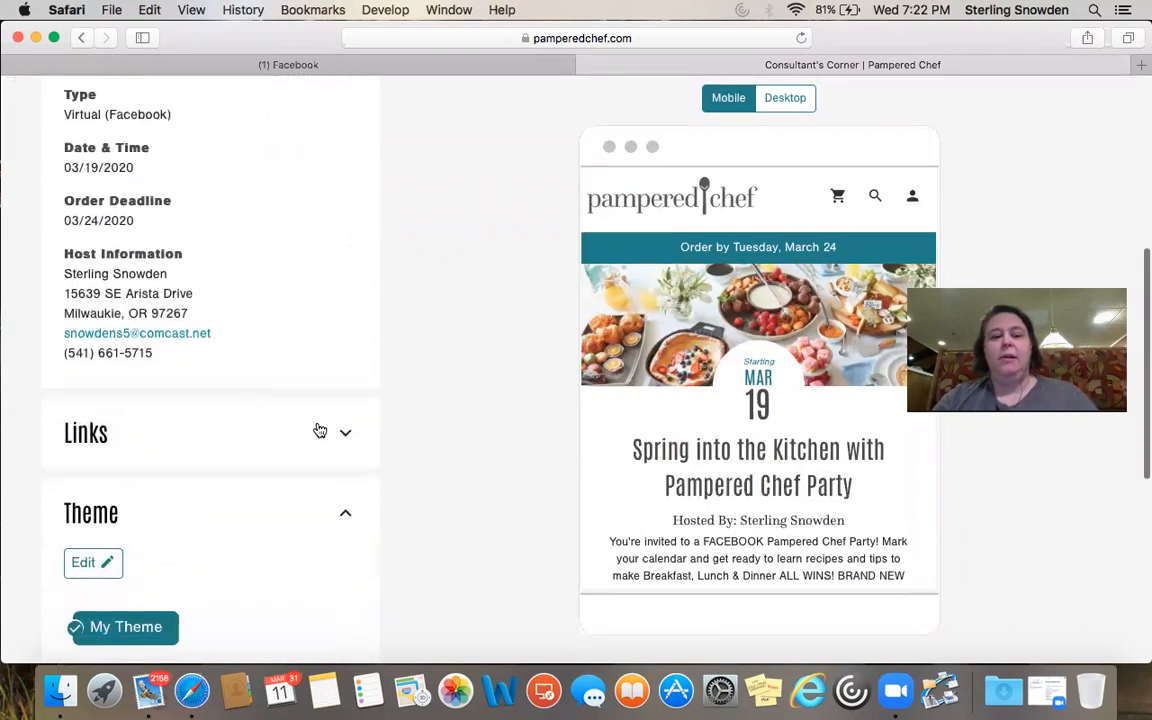
left_click(340, 433)
scroll(230, 465, "down", 4)
scroll(230, 466, "down", 3)
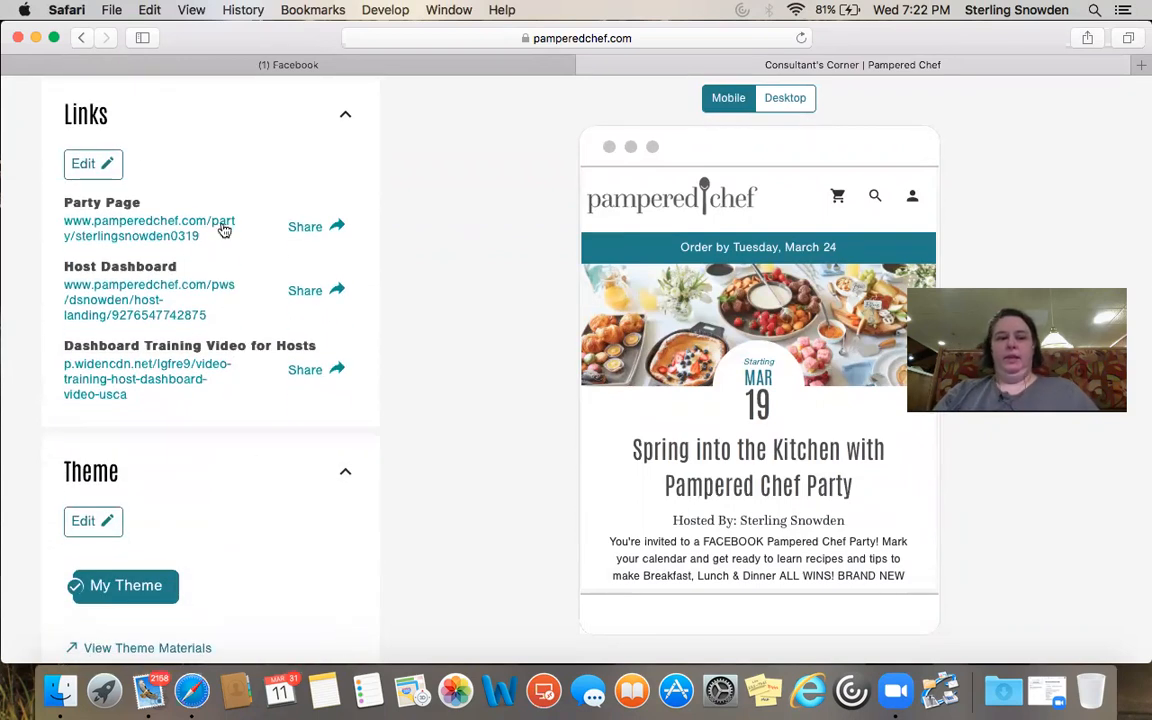
left_click(314, 229)
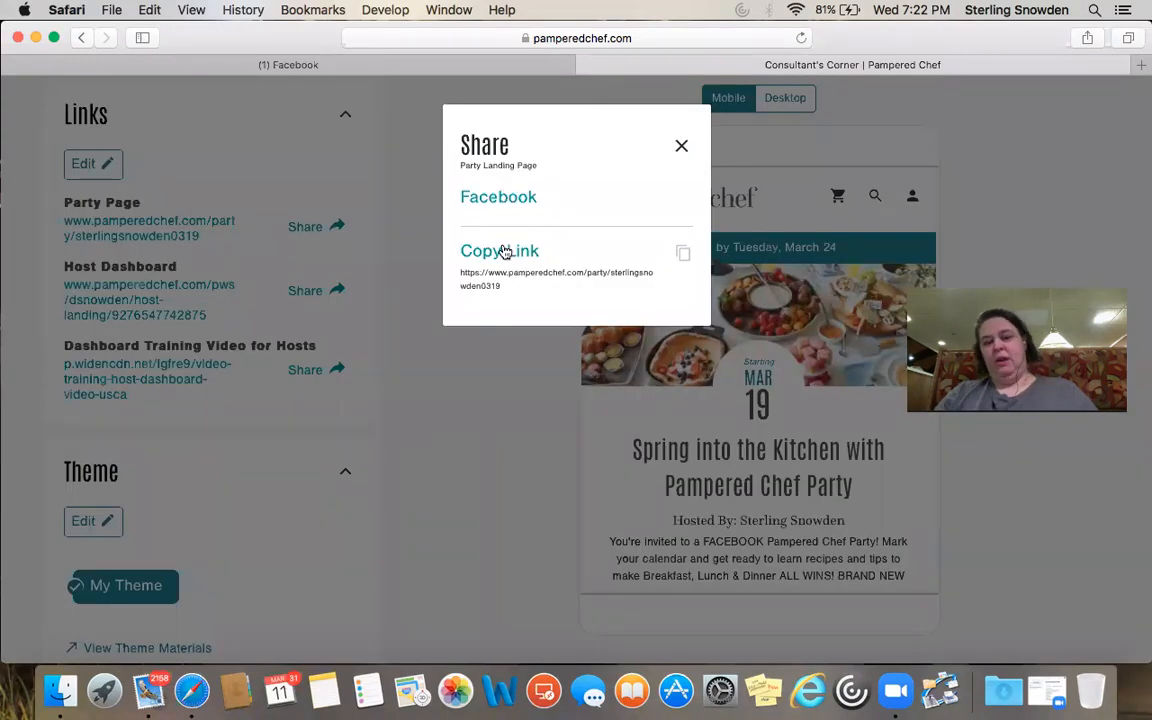
left_click(682, 148)
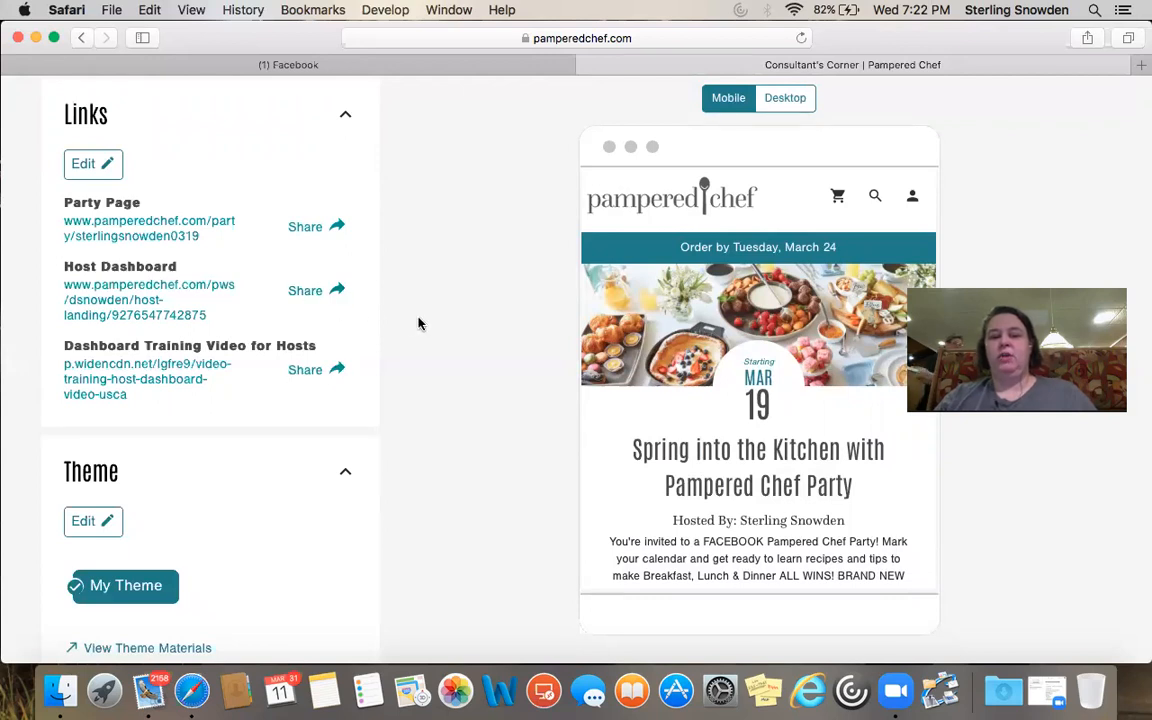
Collapse, then re-expand the party's Theme section to reveal its Edit button
scroll(270, 425, "down", 3)
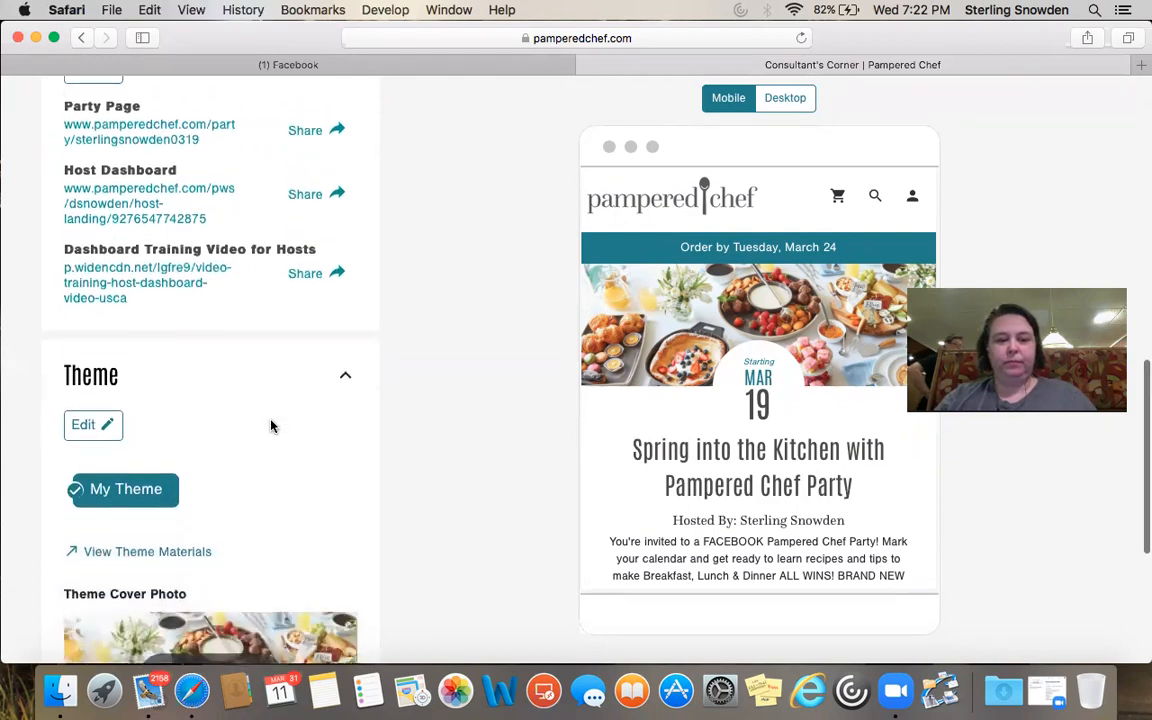
scroll(270, 426, "down", 5)
scroll(270, 426, "up", 3)
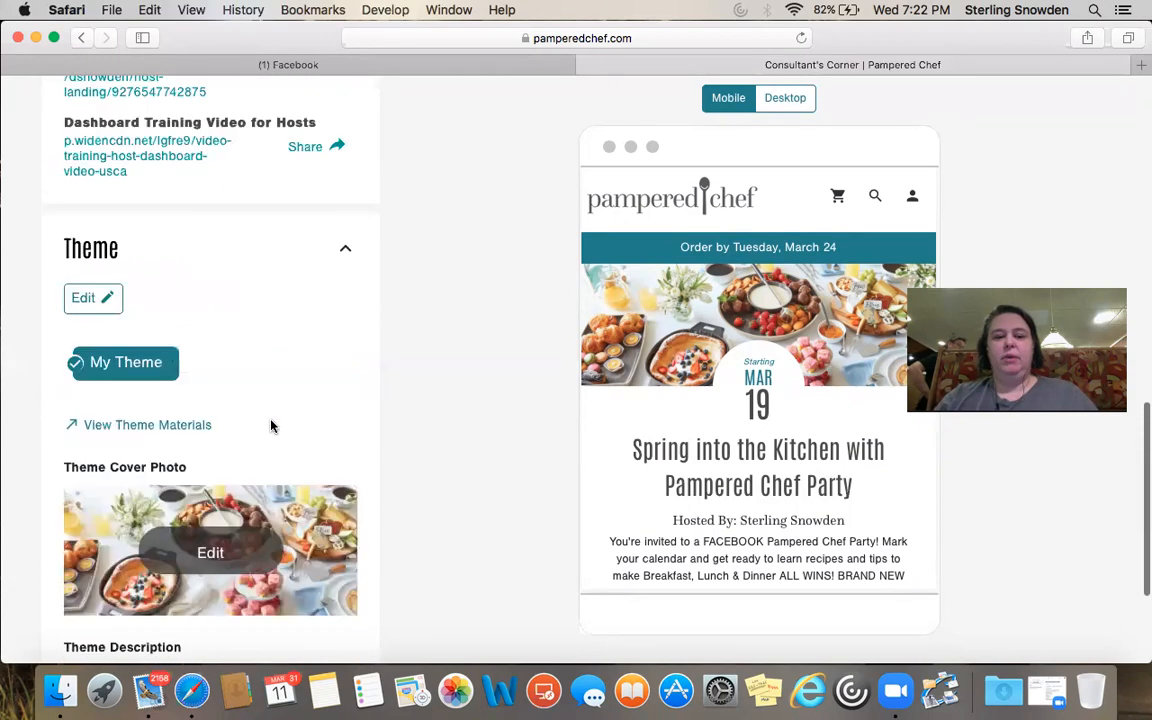
scroll(270, 426, "down", 1)
scroll(270, 426, "down", 4)
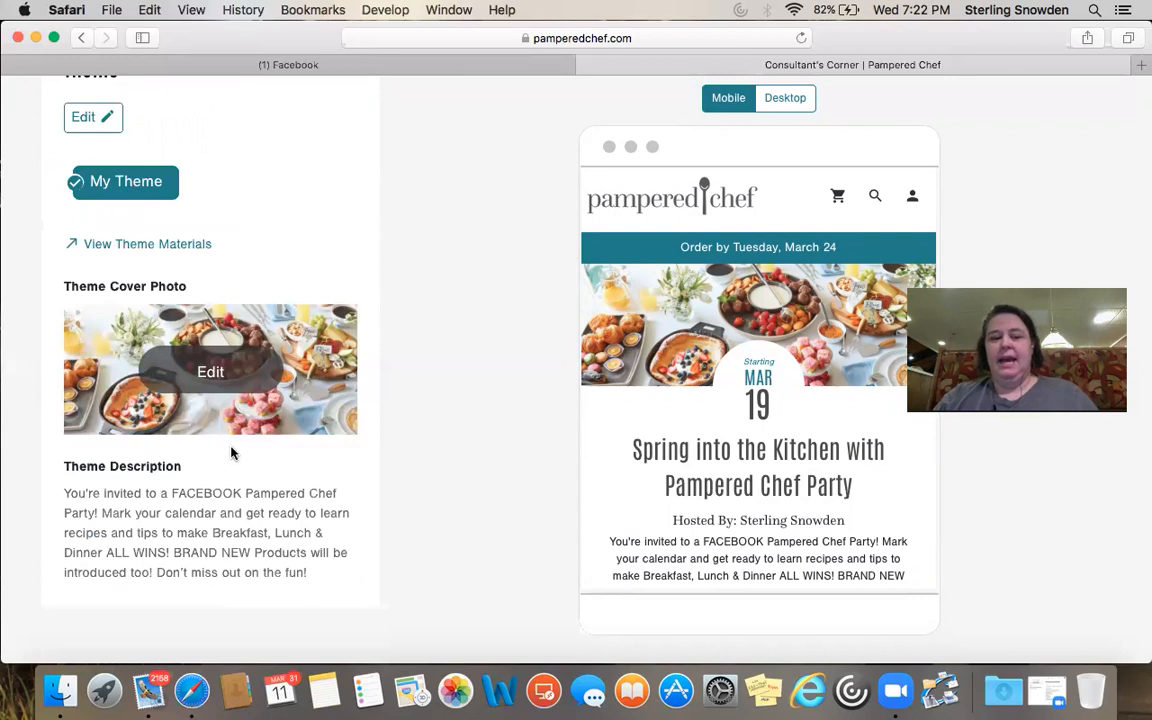
left_click(99, 101)
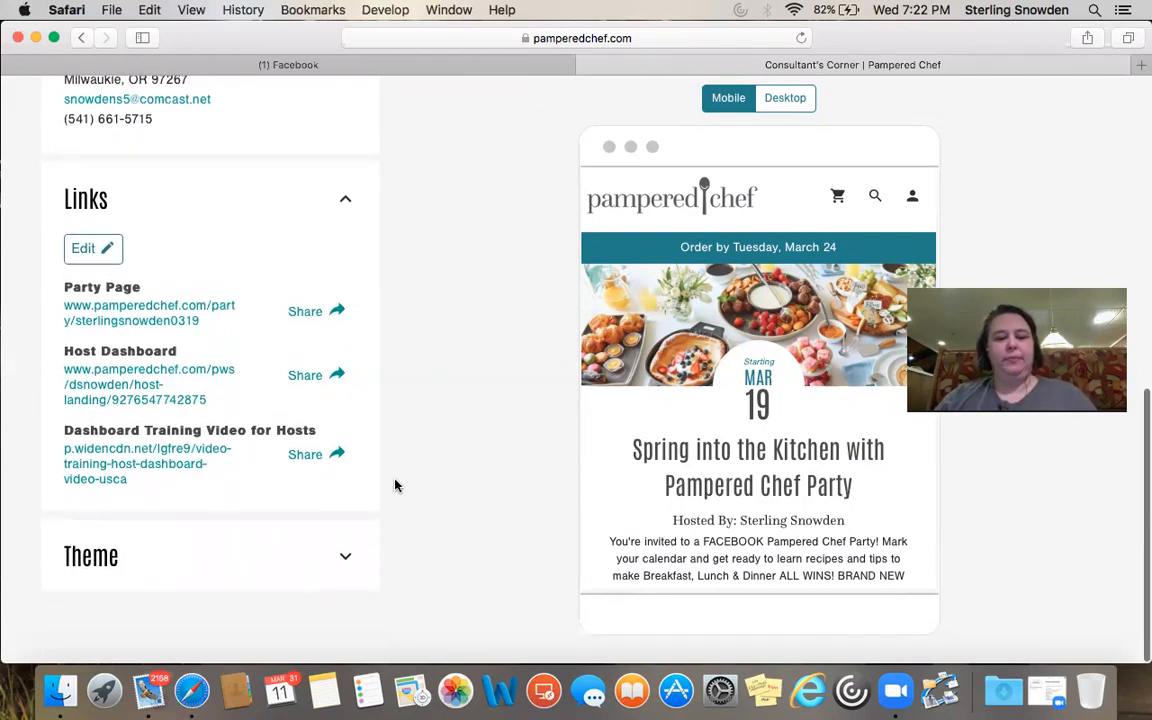
left_click(336, 568)
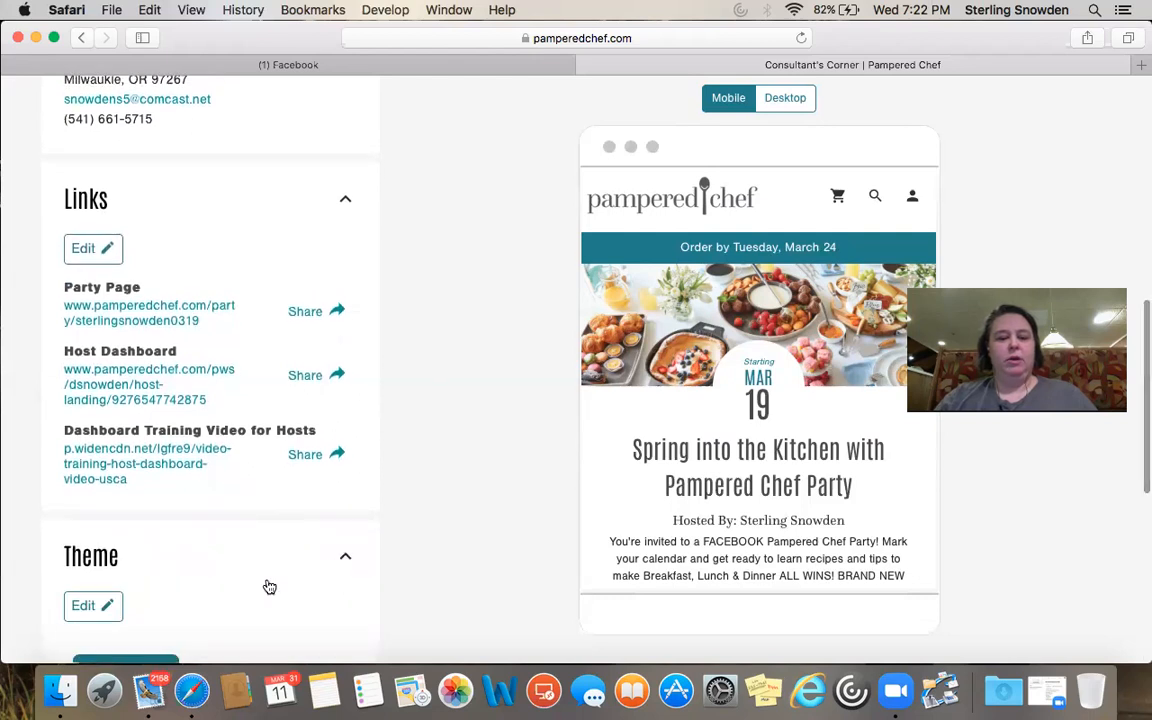
Open the theme editor and preview the Brunch & Bevs and Fajitas & Margaritas themes
left_click(88, 606)
scroll(210, 487, "down", 2)
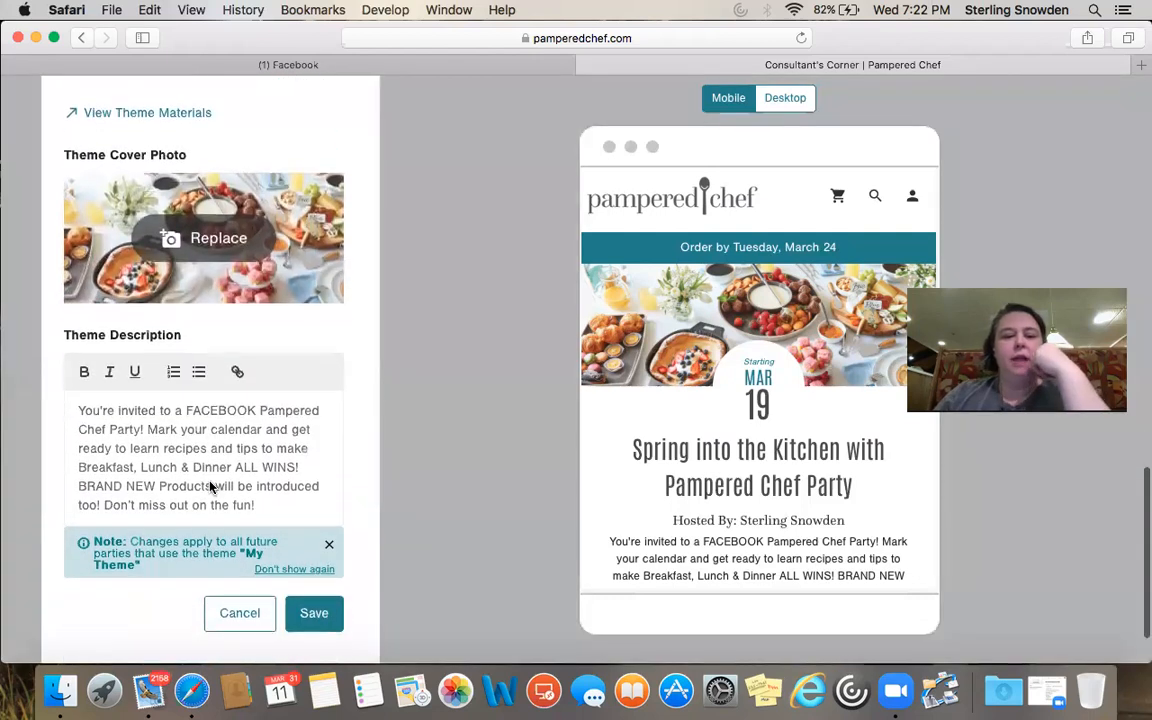
scroll(210, 487, "up", 2)
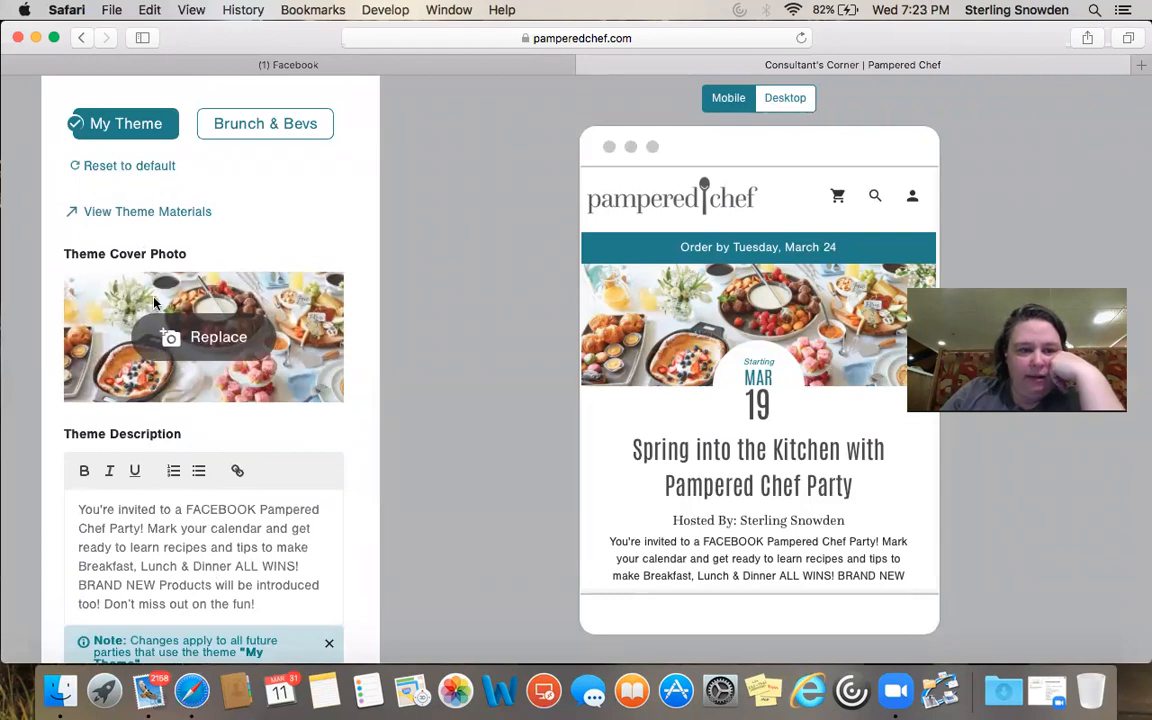
left_click(281, 138)
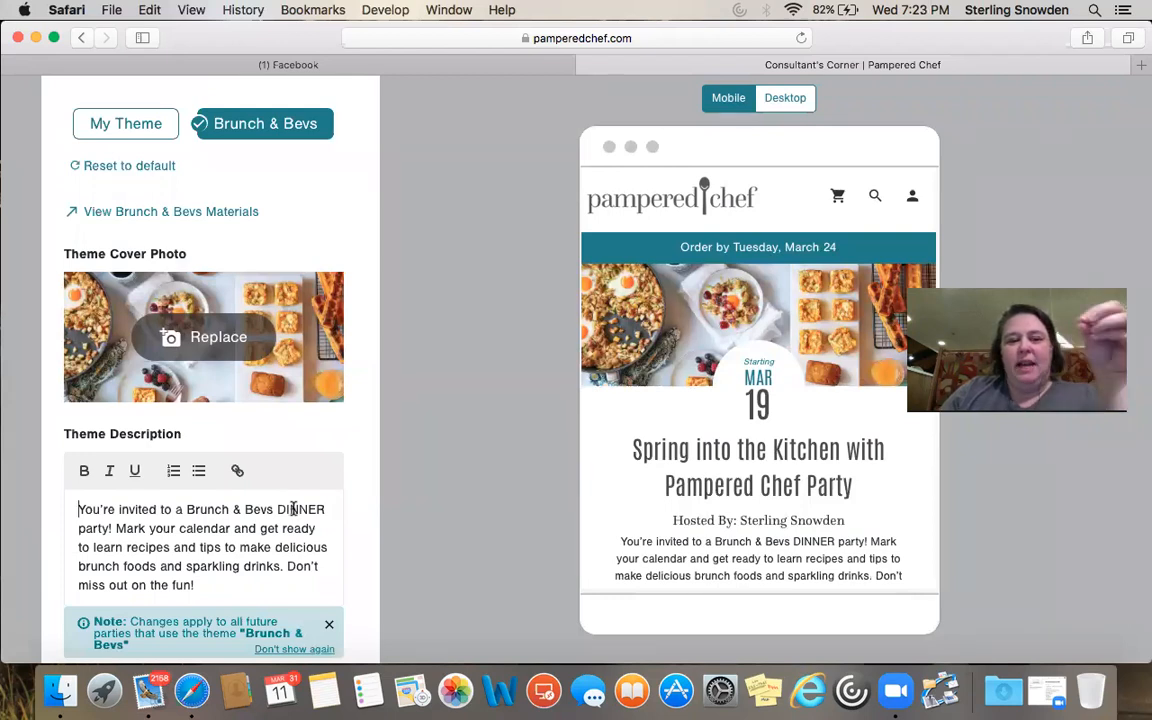
scroll(285, 121, "right", 3)
left_click(287, 128)
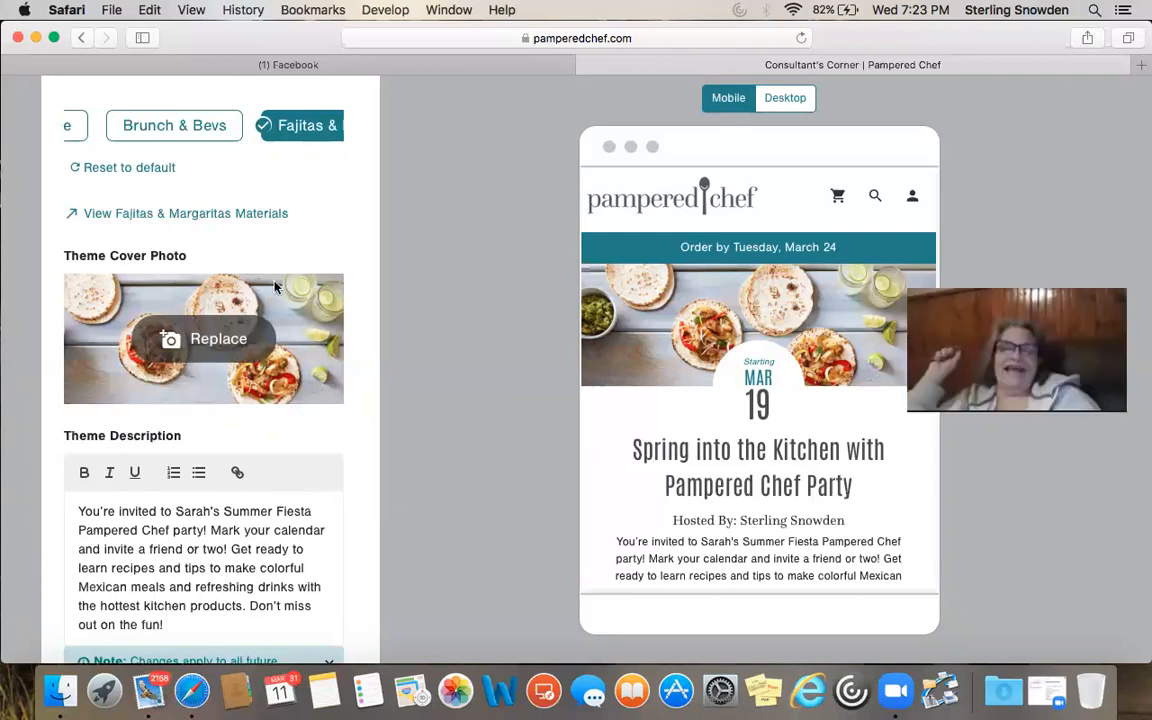
Return to My Theme and begin choosing a replacement cover photo from Marketing Images
scroll(226, 126, "left", 2)
scroll(228, 131, "down", 1)
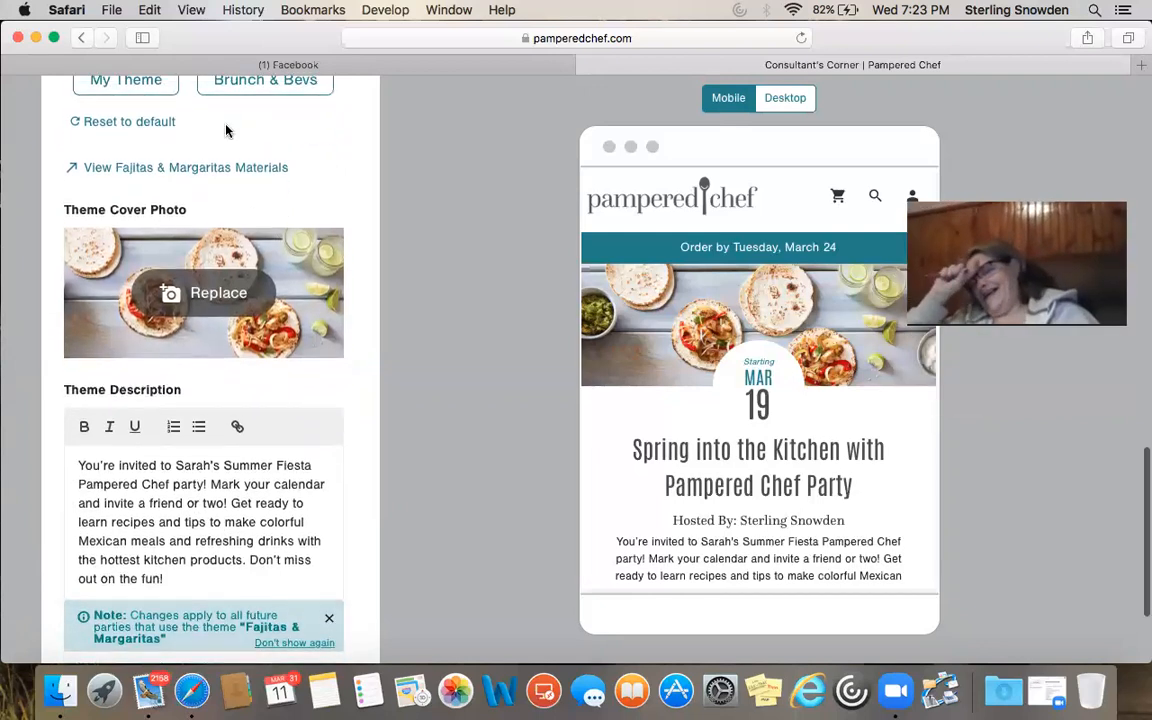
scroll(210, 131, "up", 1)
left_click(125, 108)
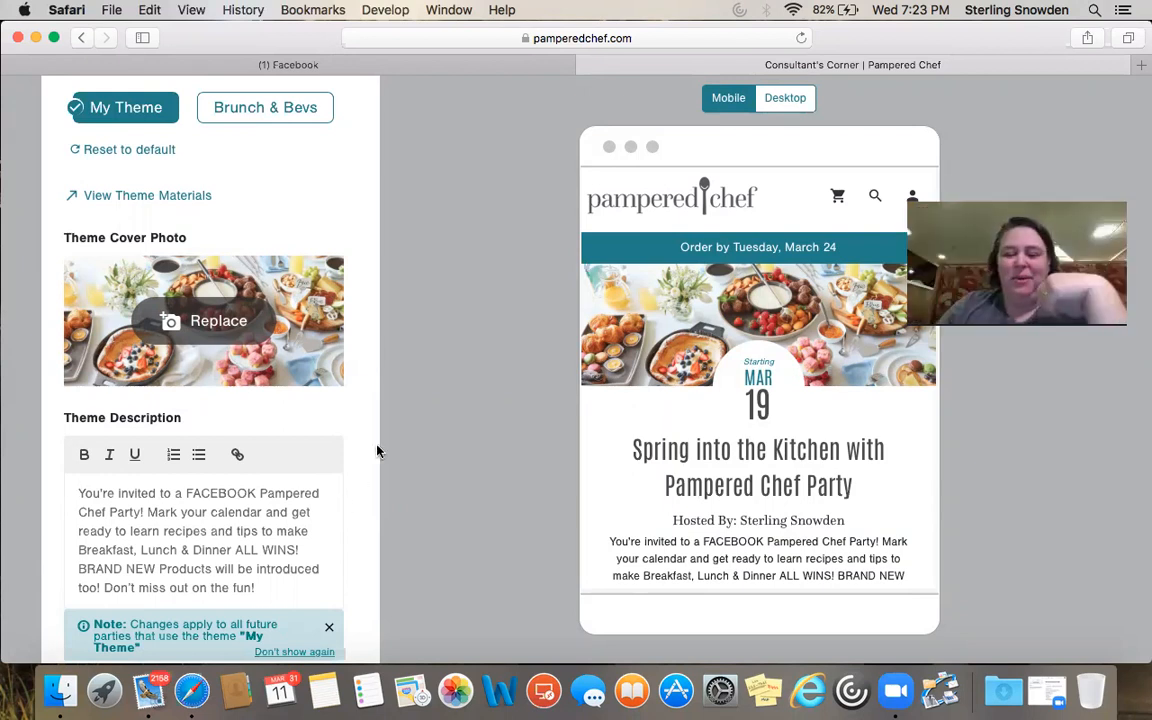
scroll(348, 420, "down", 3)
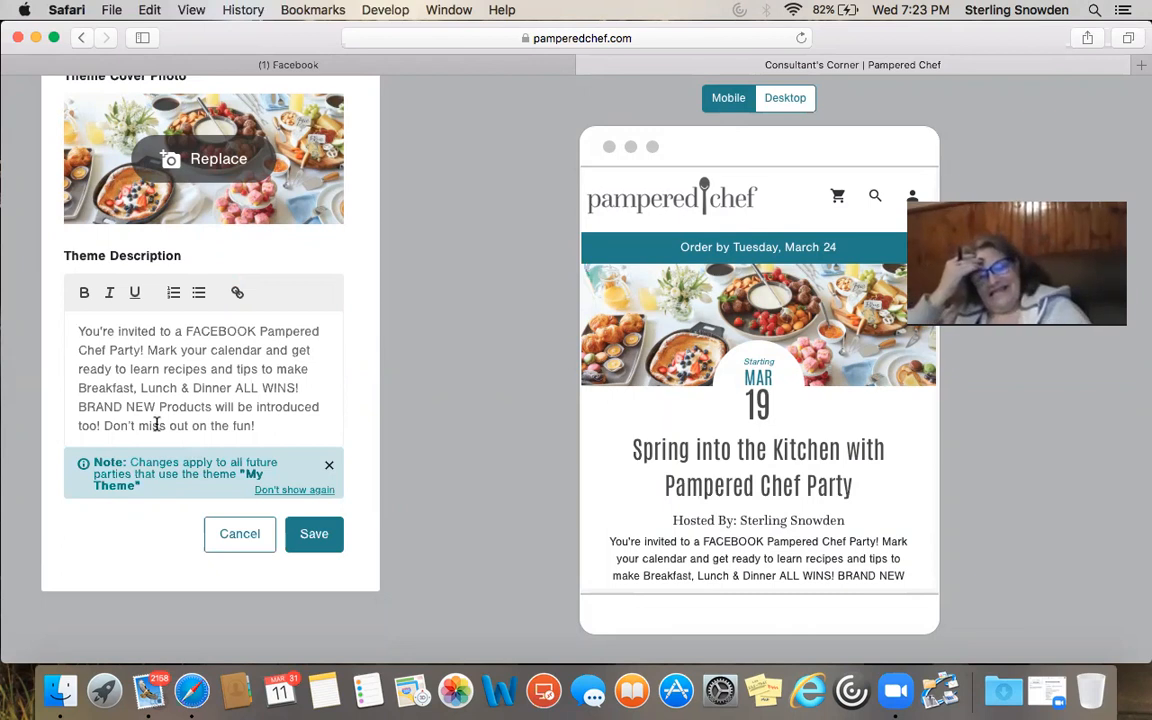
scroll(229, 273, "up", 3)
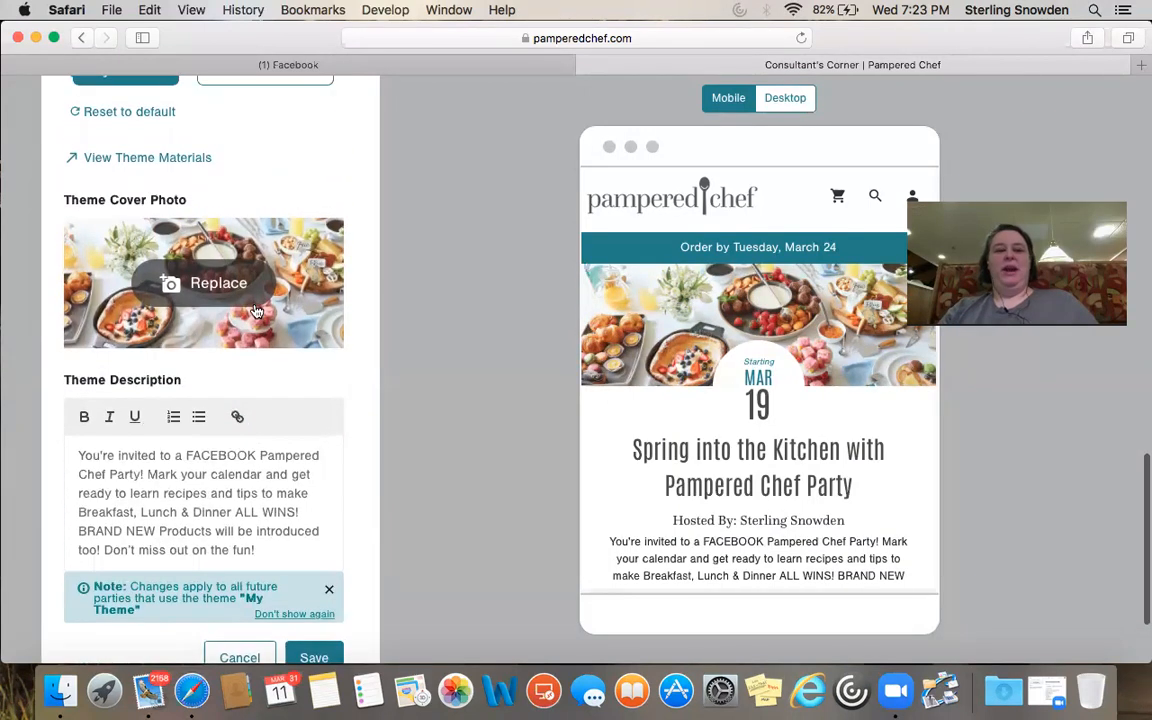
scroll(237, 107, "up", 2)
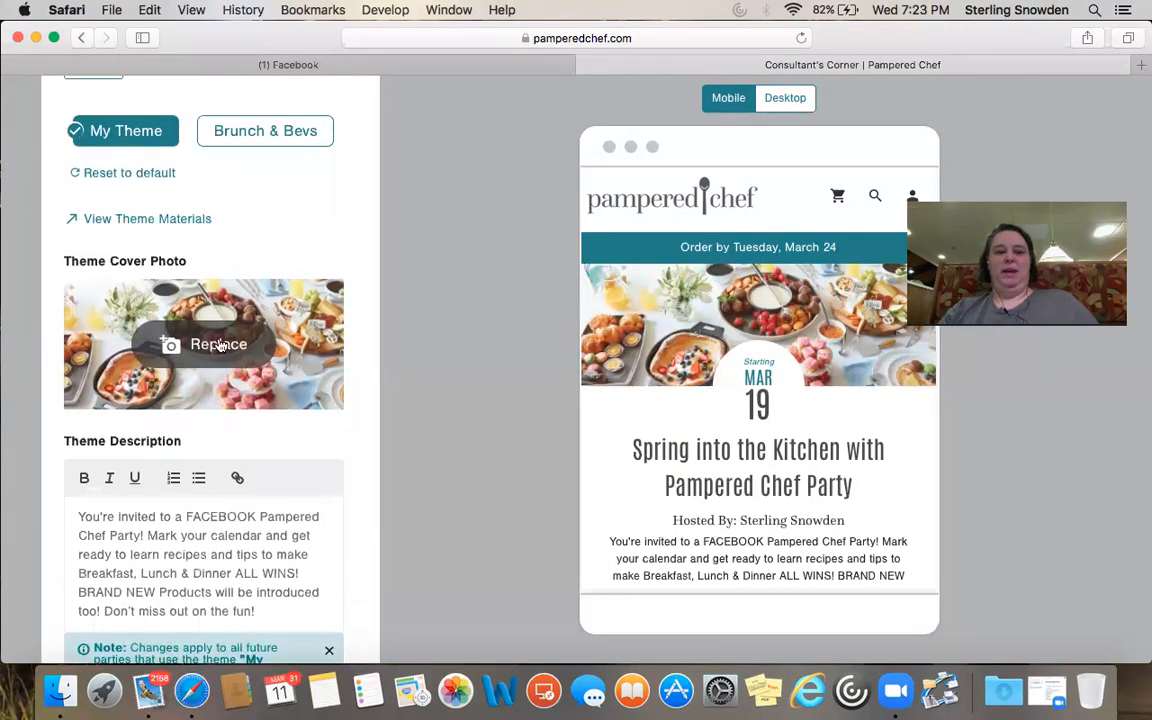
left_click(220, 345)
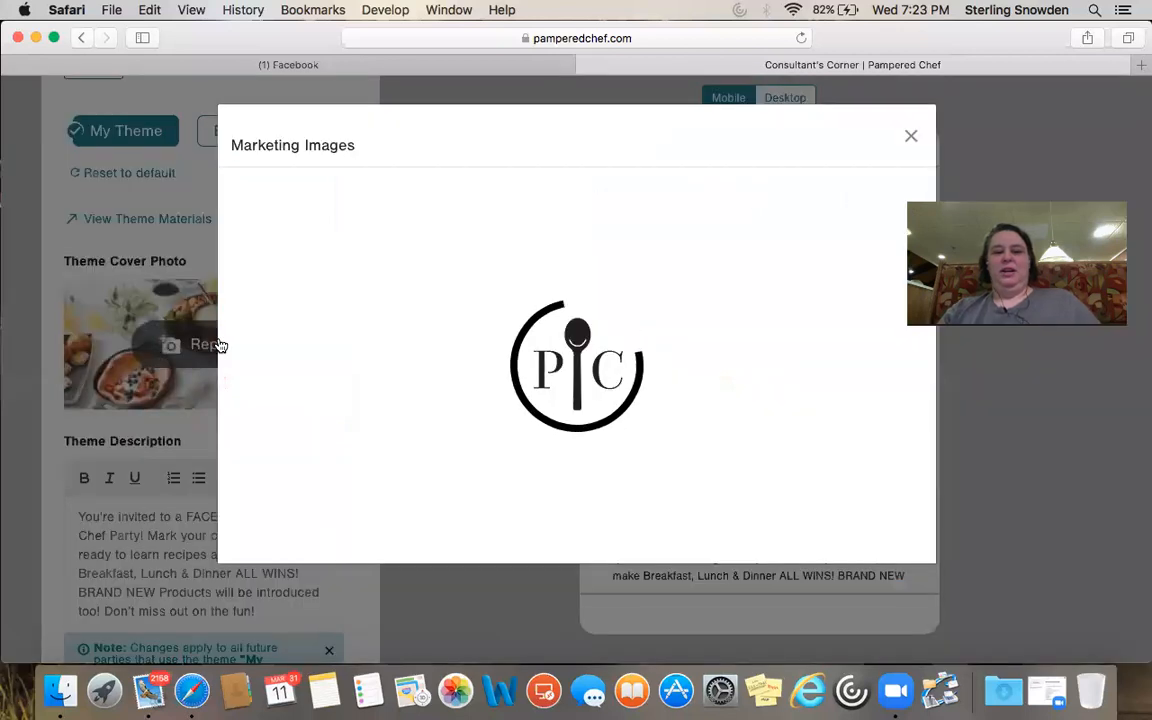
Browse the Marketing Images gallery of food, cookware and fundraiser photos for a cover image
scroll(558, 320, "down", 10)
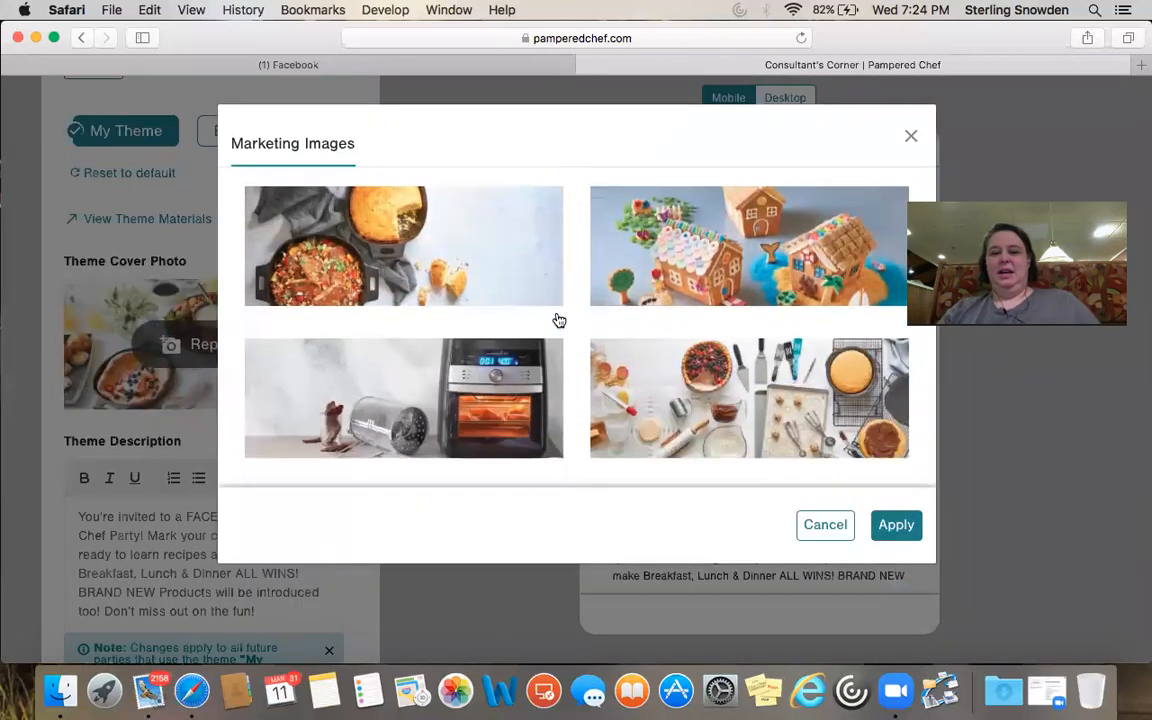
scroll(558, 320, "down", 5)
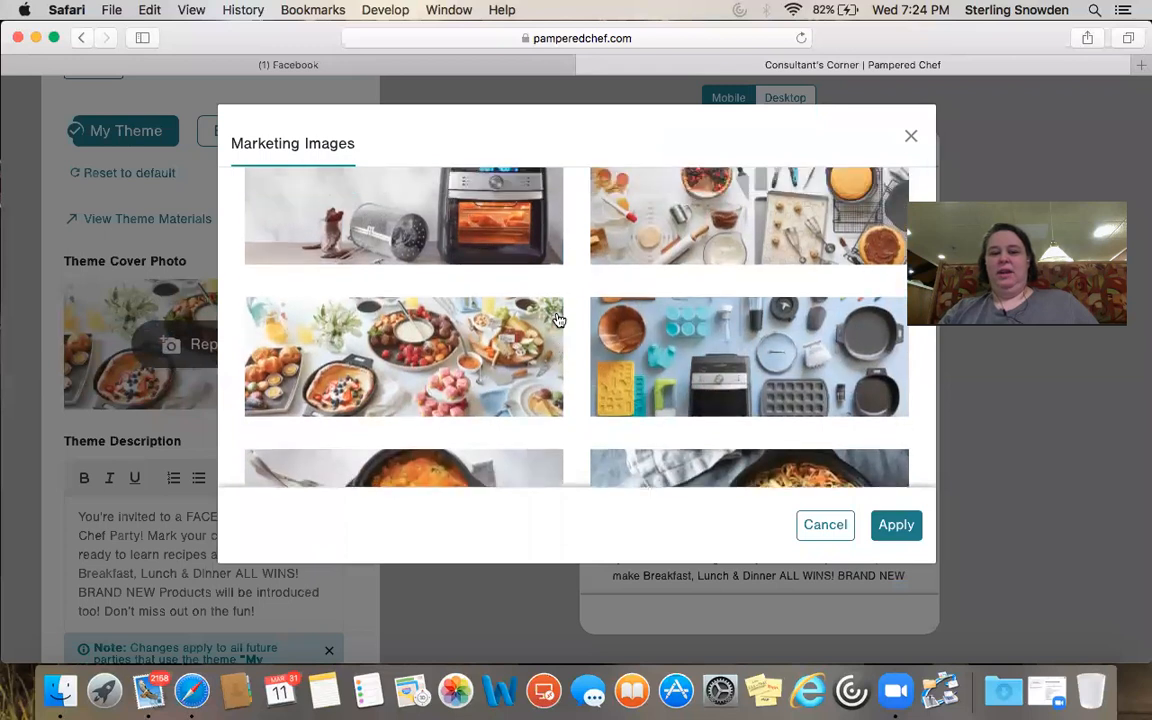
scroll(558, 320, "down", 2)
scroll(558, 321, "up", 4)
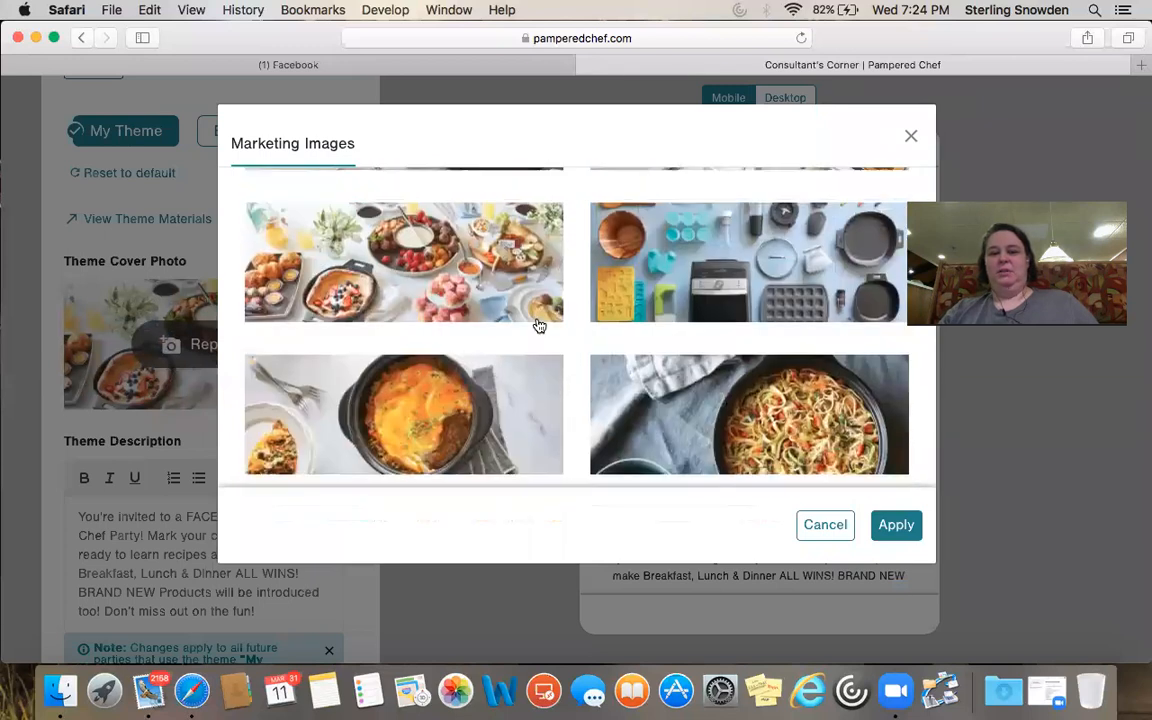
scroll(585, 301, "down", 6)
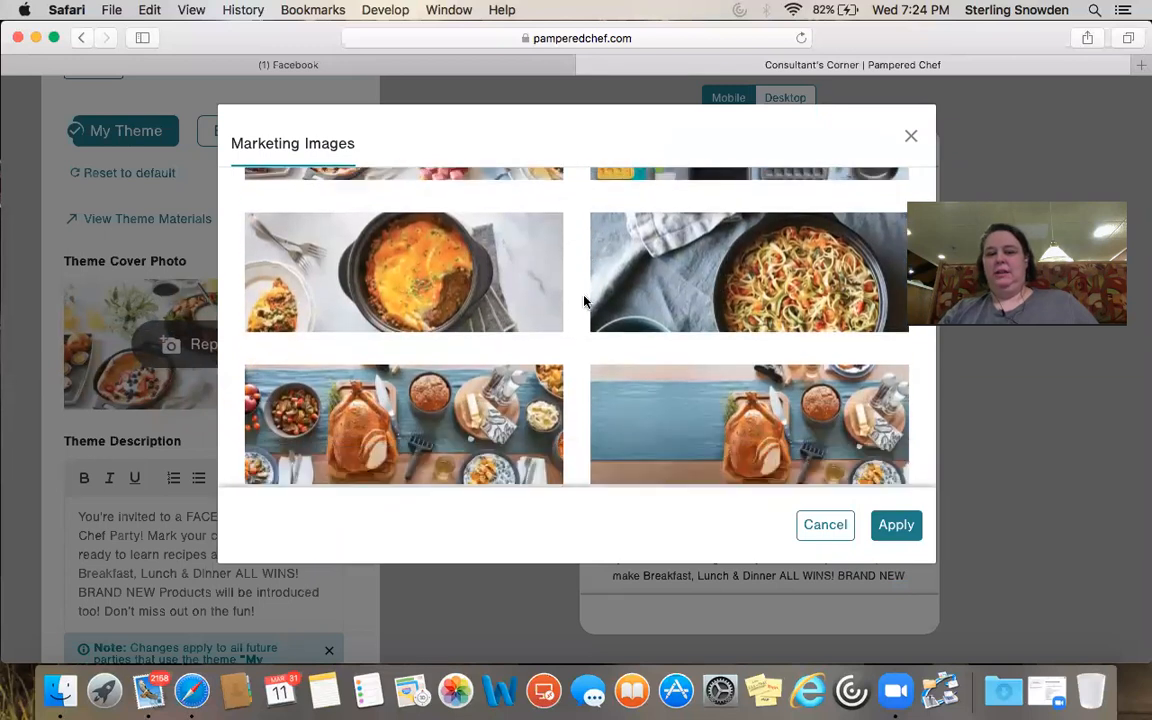
scroll(585, 301, "up", 3)
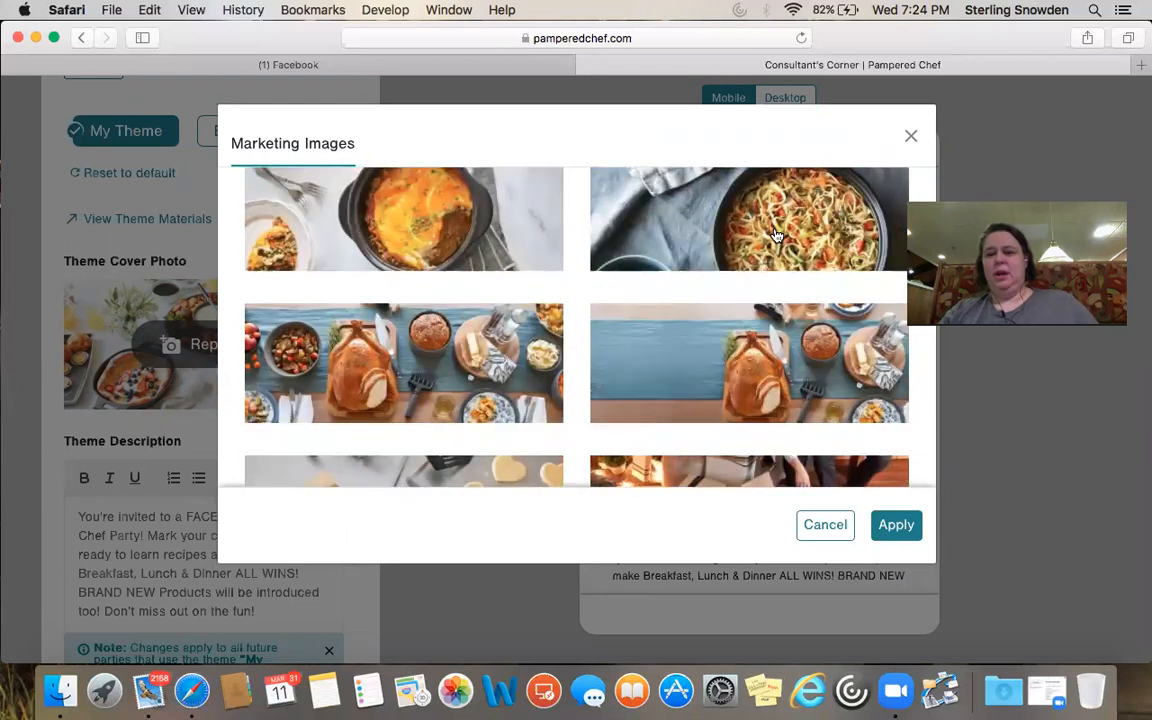
scroll(771, 231, "up", 1)
scroll(776, 233, "up", 3)
scroll(776, 233, "down", 2)
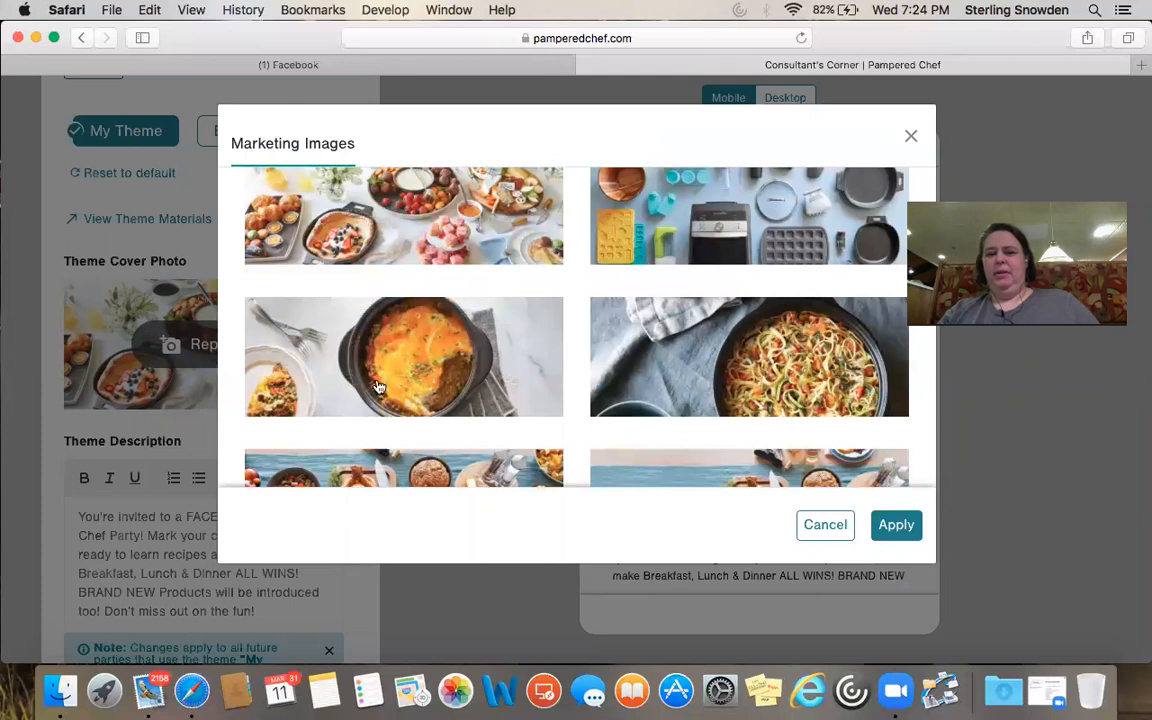
scroll(584, 366, "down", 3)
scroll(584, 366, "down", 5)
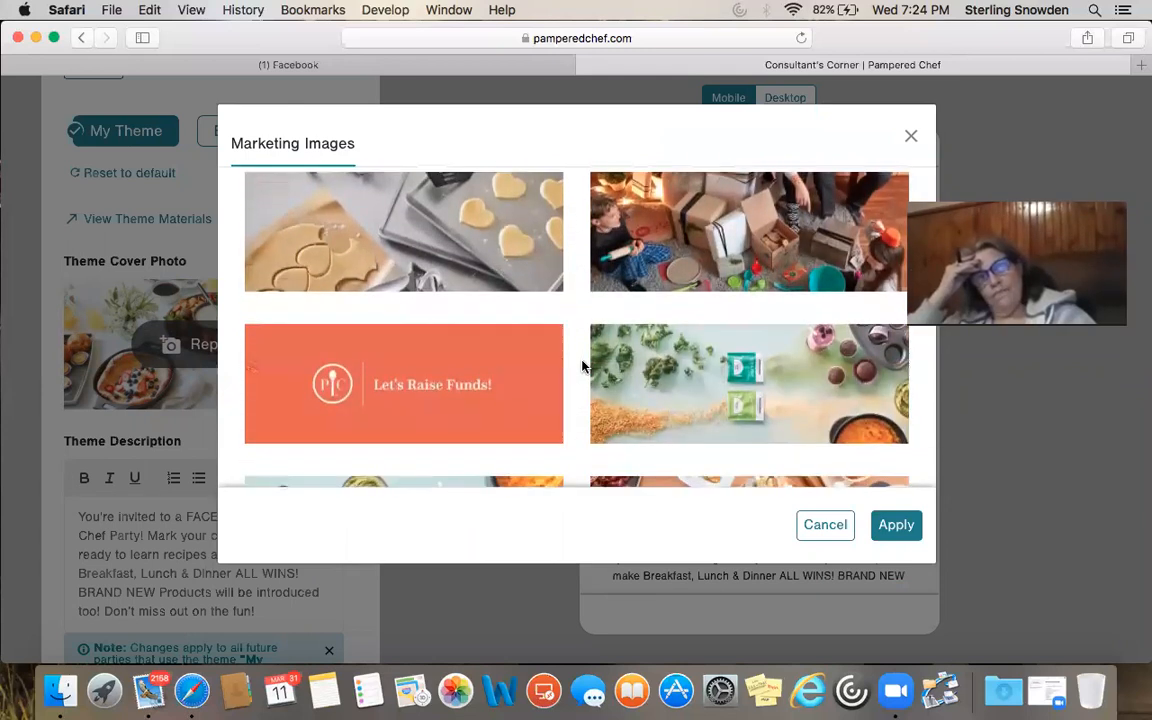
scroll(584, 367, "down", 3)
scroll(583, 366, "up", 1)
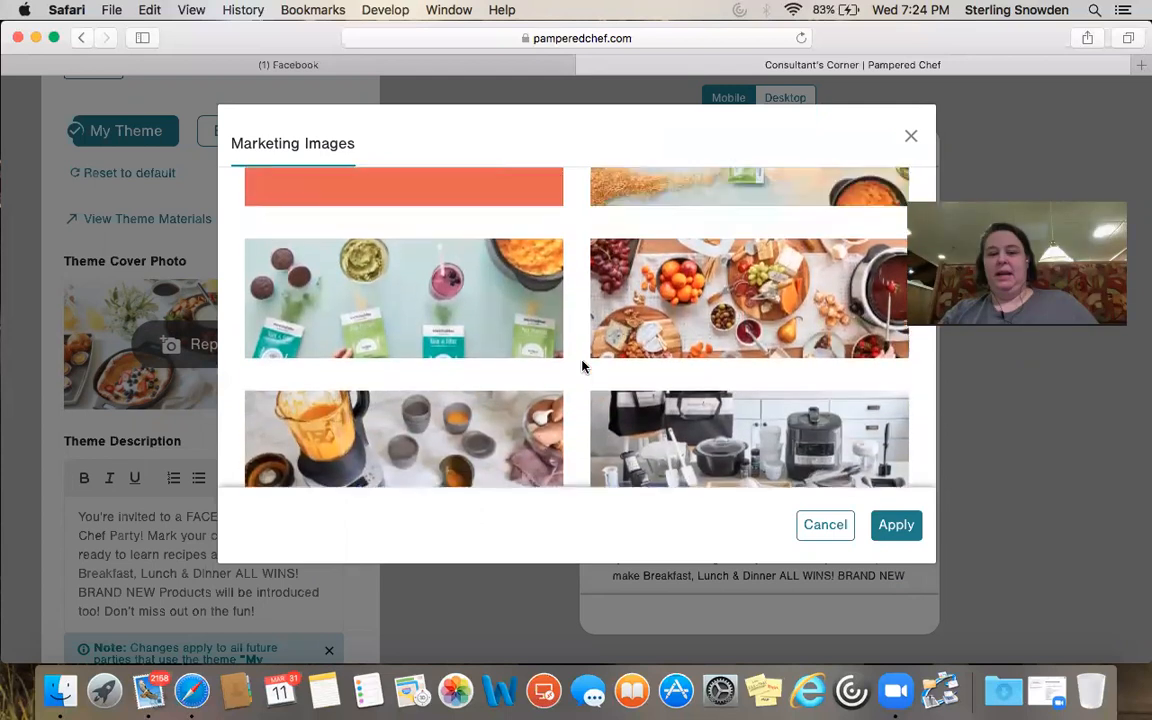
scroll(583, 366, "down", 5)
scroll(583, 366, "up", 10)
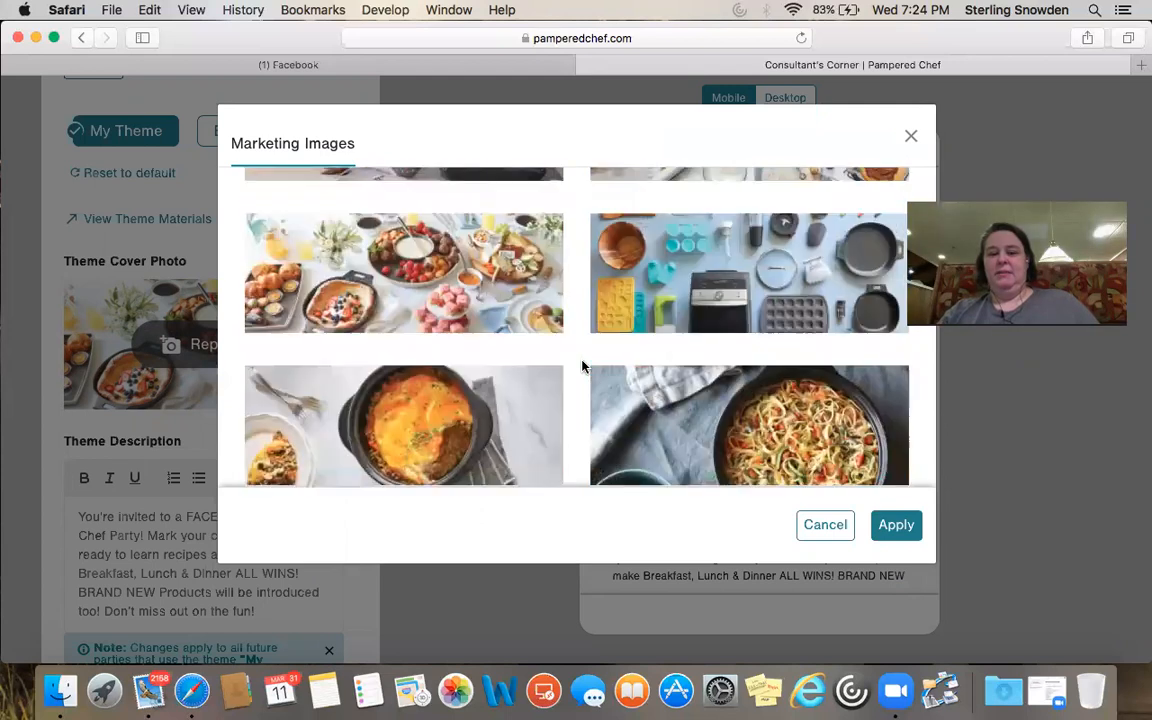
Cancel the image gallery to keep the brunch cover photo, then save My Theme
left_click(818, 525)
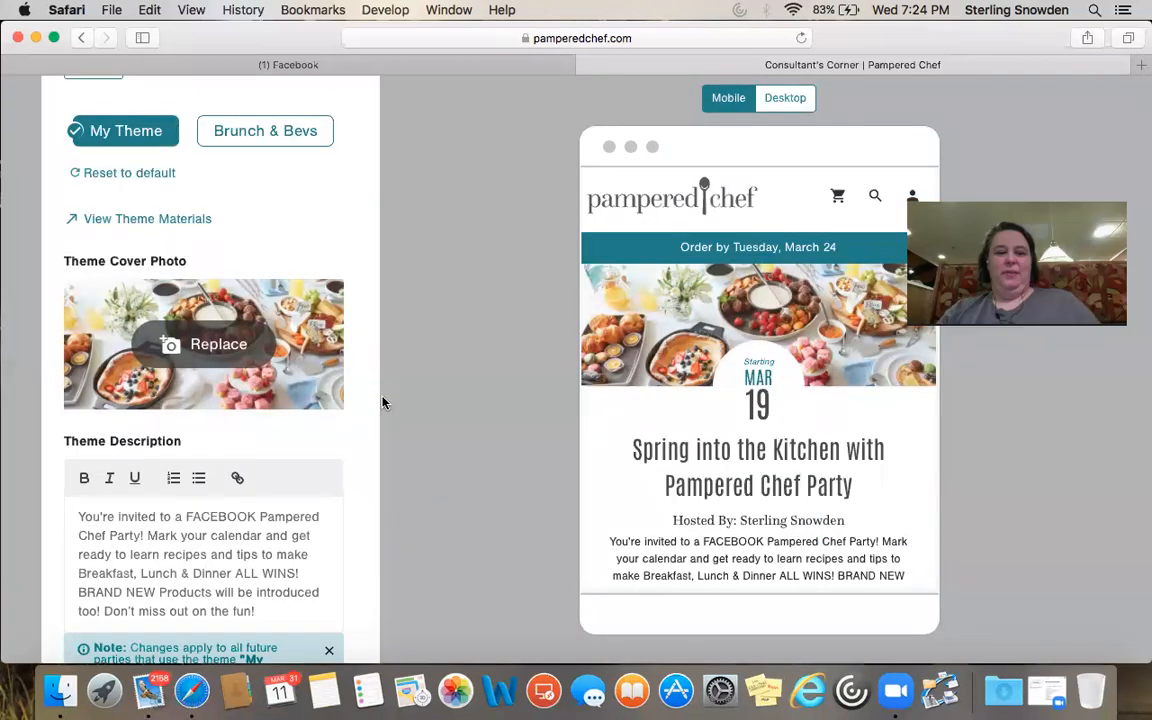
scroll(368, 355, "down", 5)
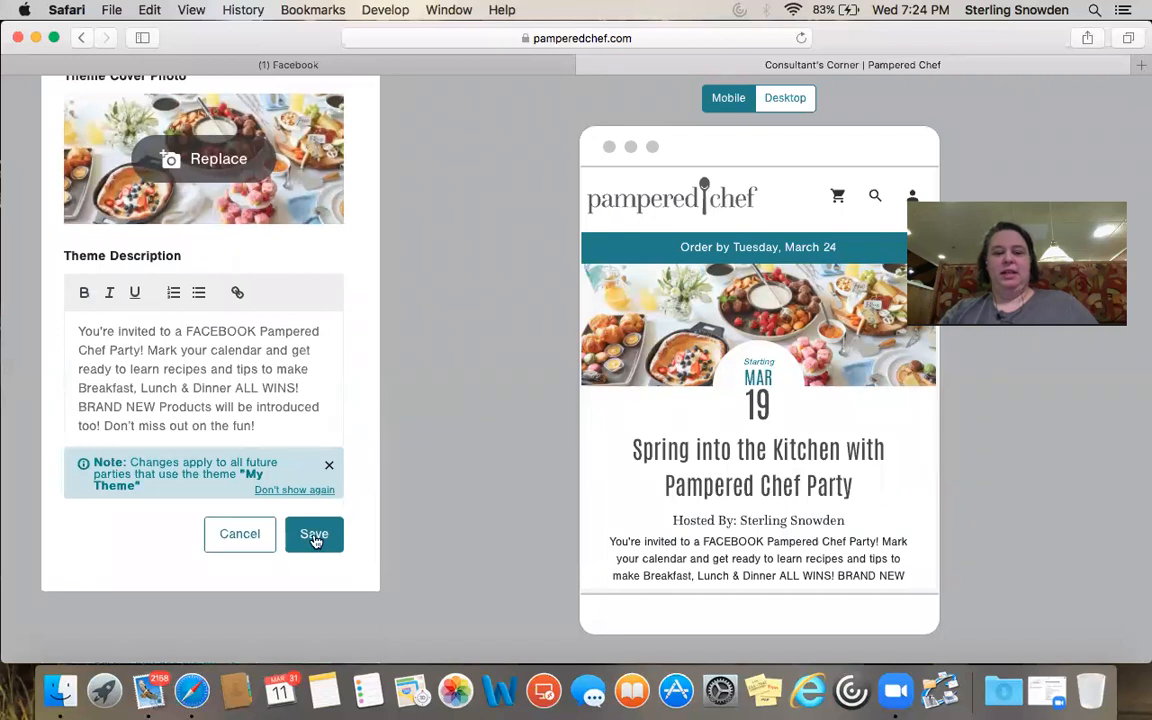
left_click(314, 535)
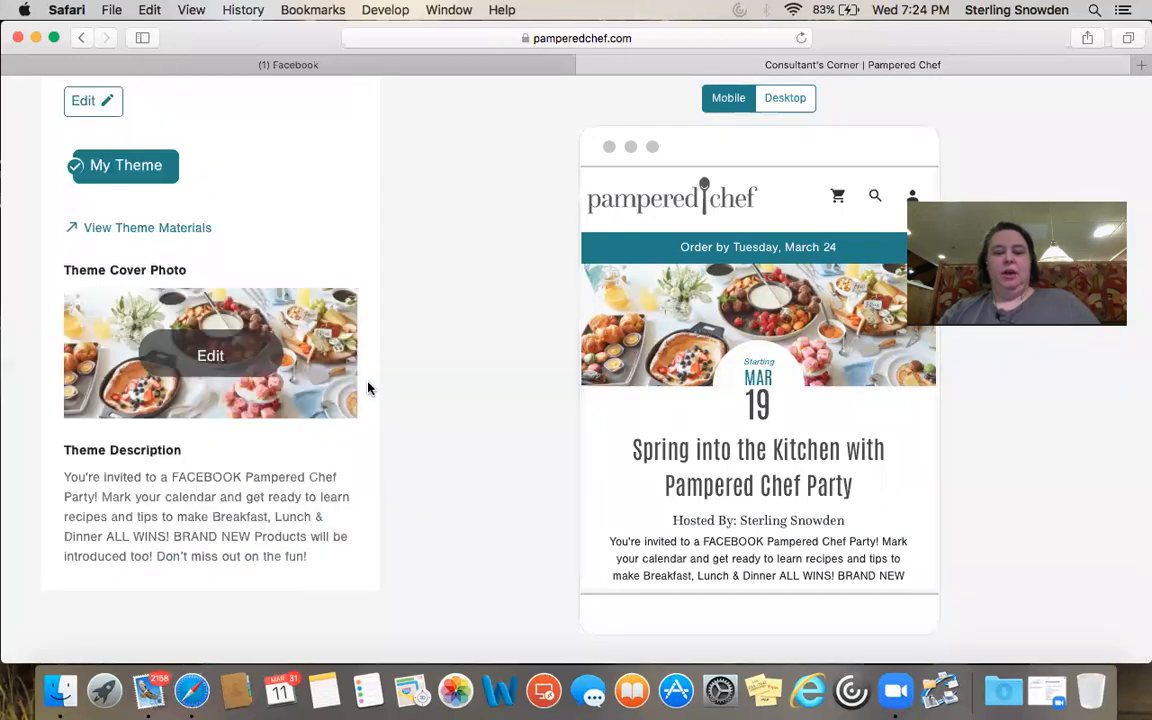
scroll(358, 353, "up", 10)
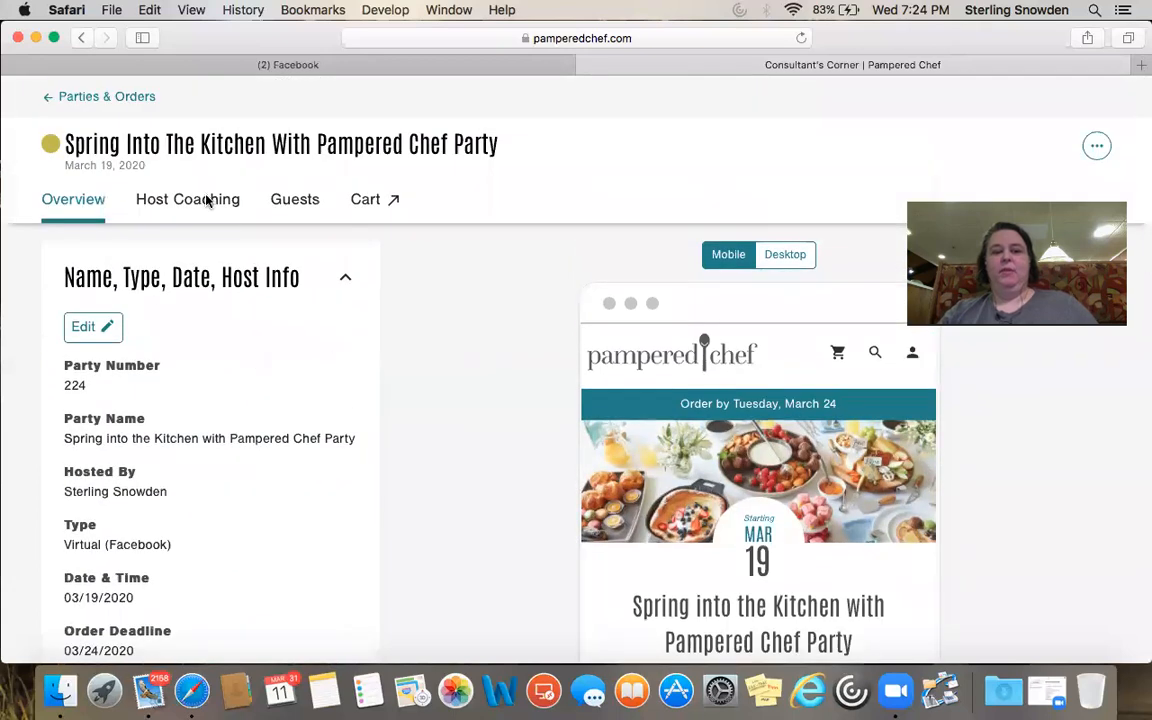
On Host Coaching, mark Send the host packet and two other checklist items done
left_click(207, 201)
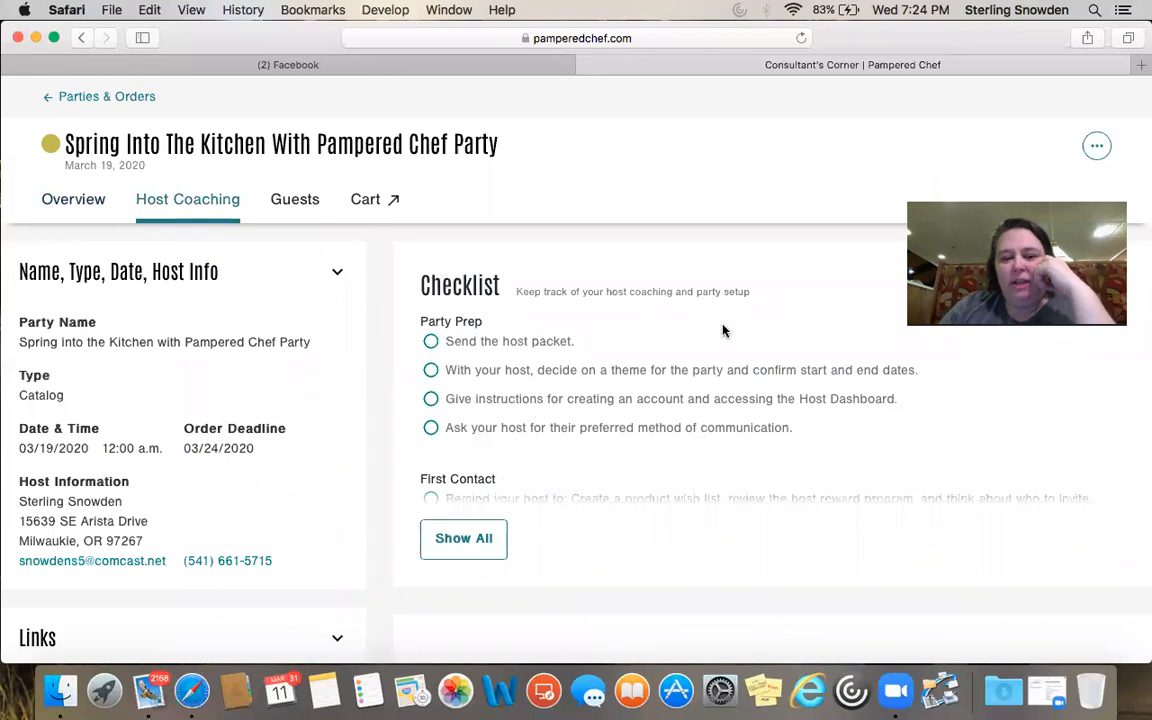
scroll(723, 330, "down", 4)
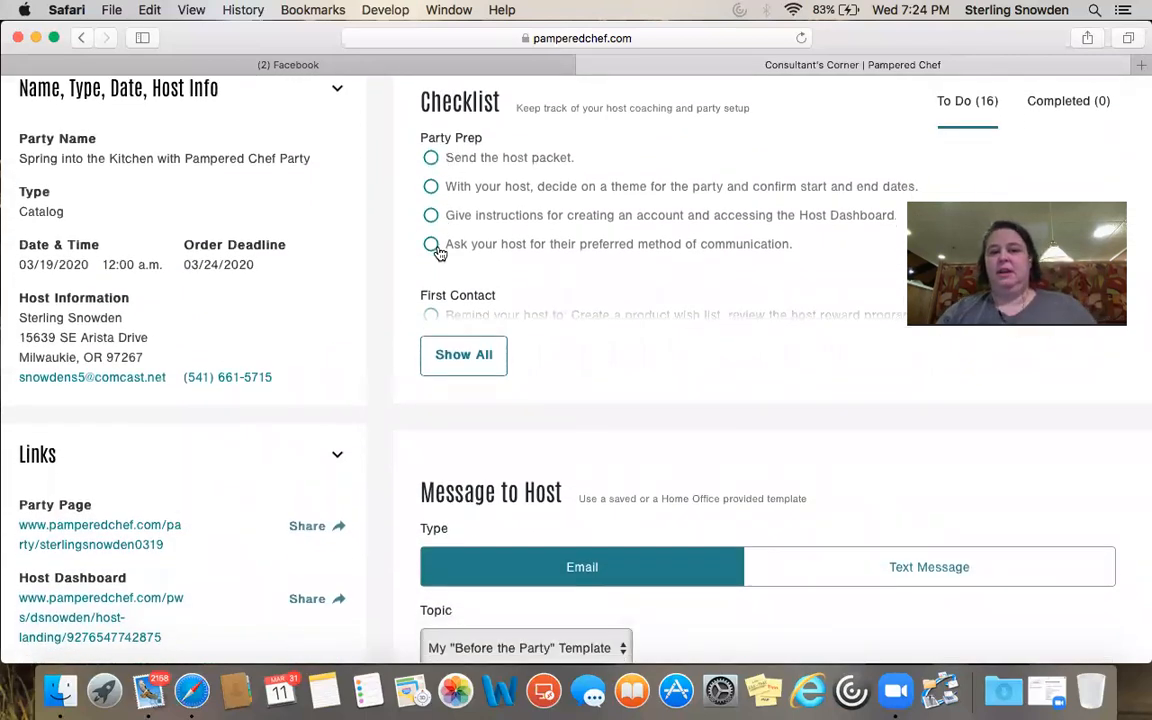
left_click(431, 160)
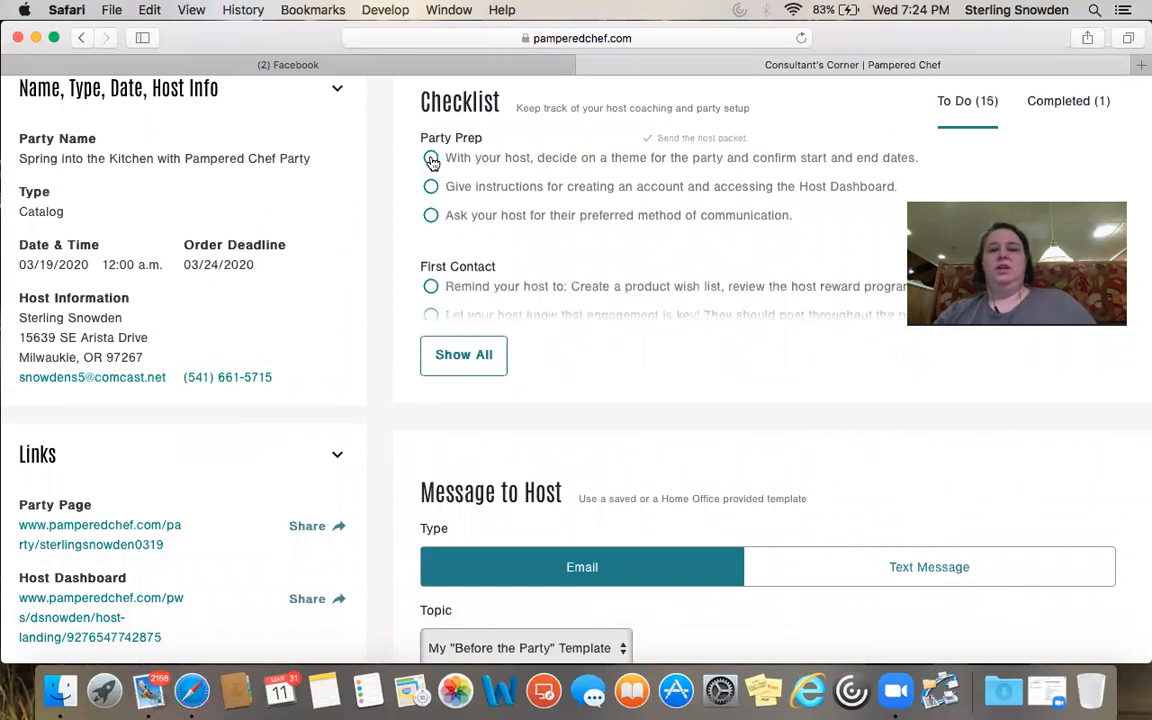
left_click(431, 187)
left_click(430, 187)
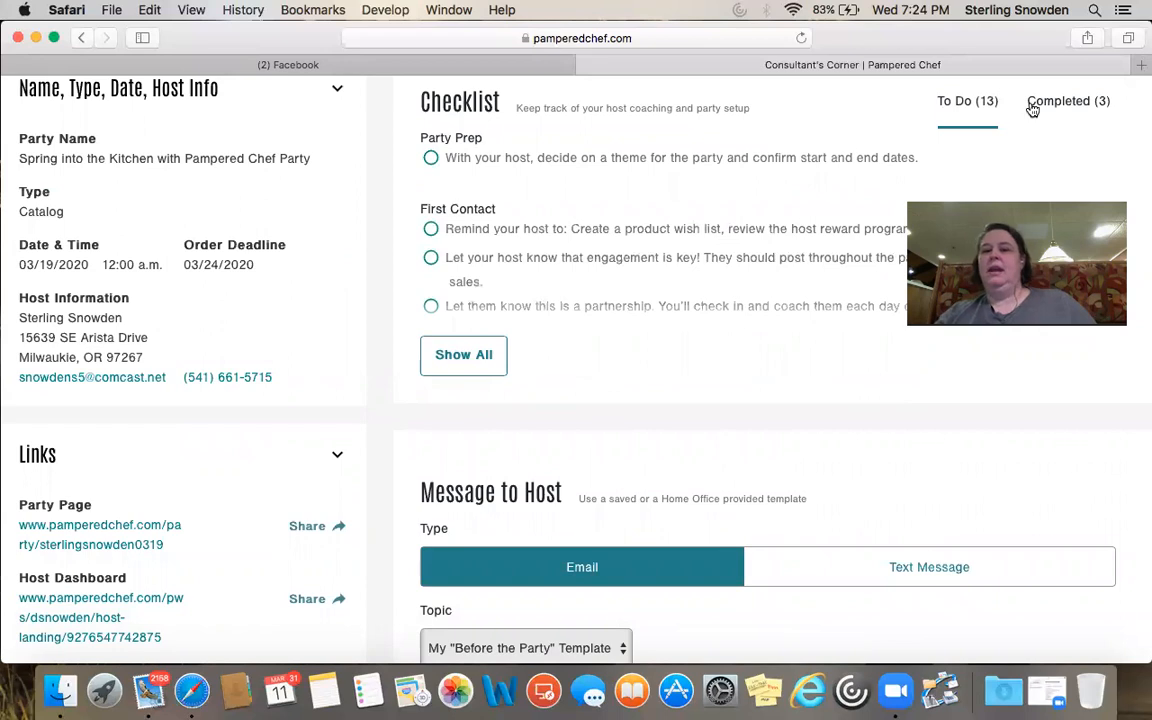
Return all three completed items to the to-do list, leaving 16 tasks outstanding
left_click(1086, 107)
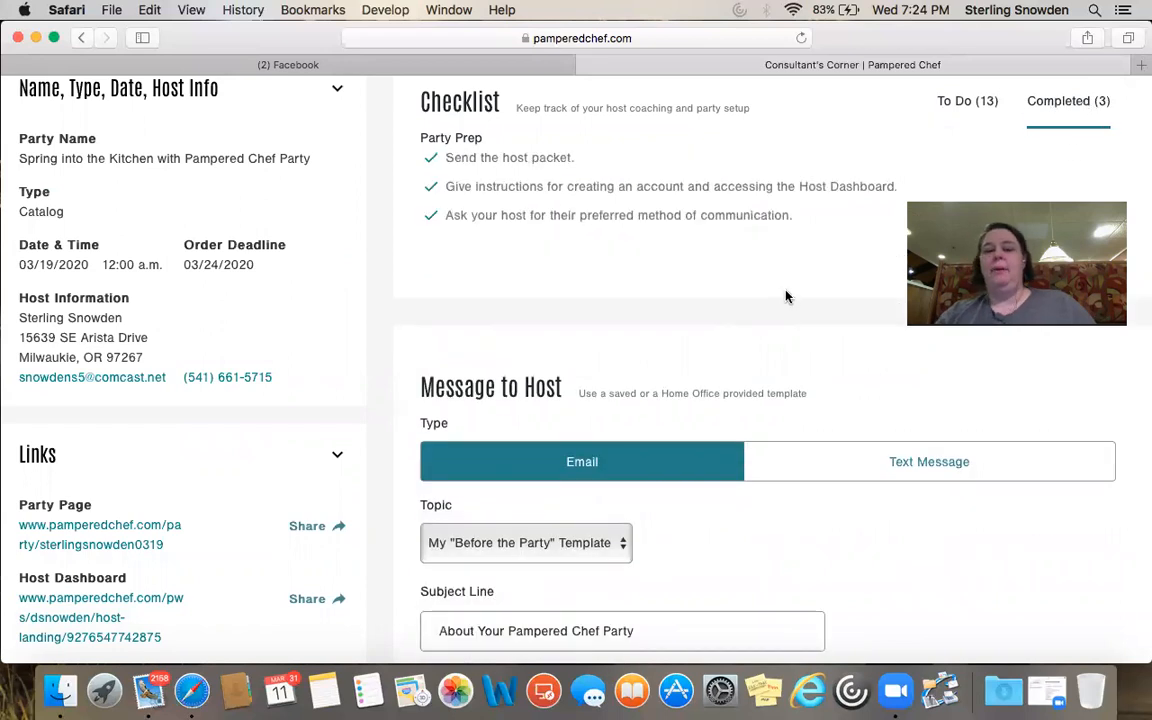
left_click(431, 160)
left_click(431, 160)
left_click(431, 162)
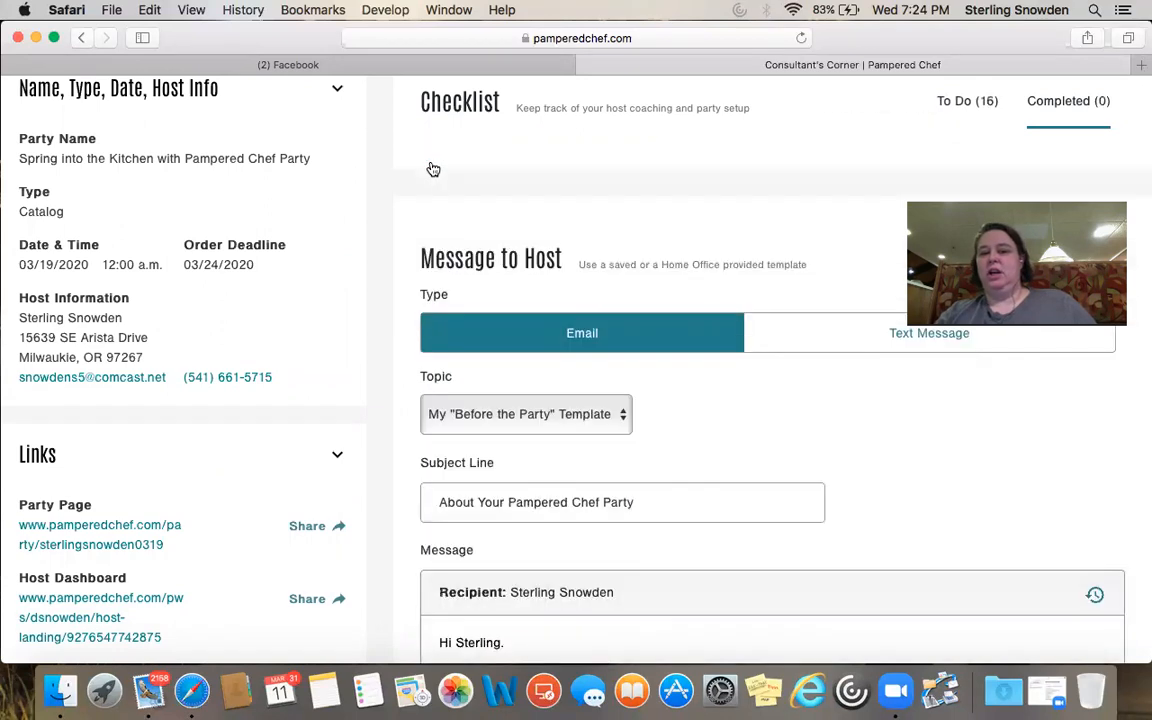
left_click(965, 106)
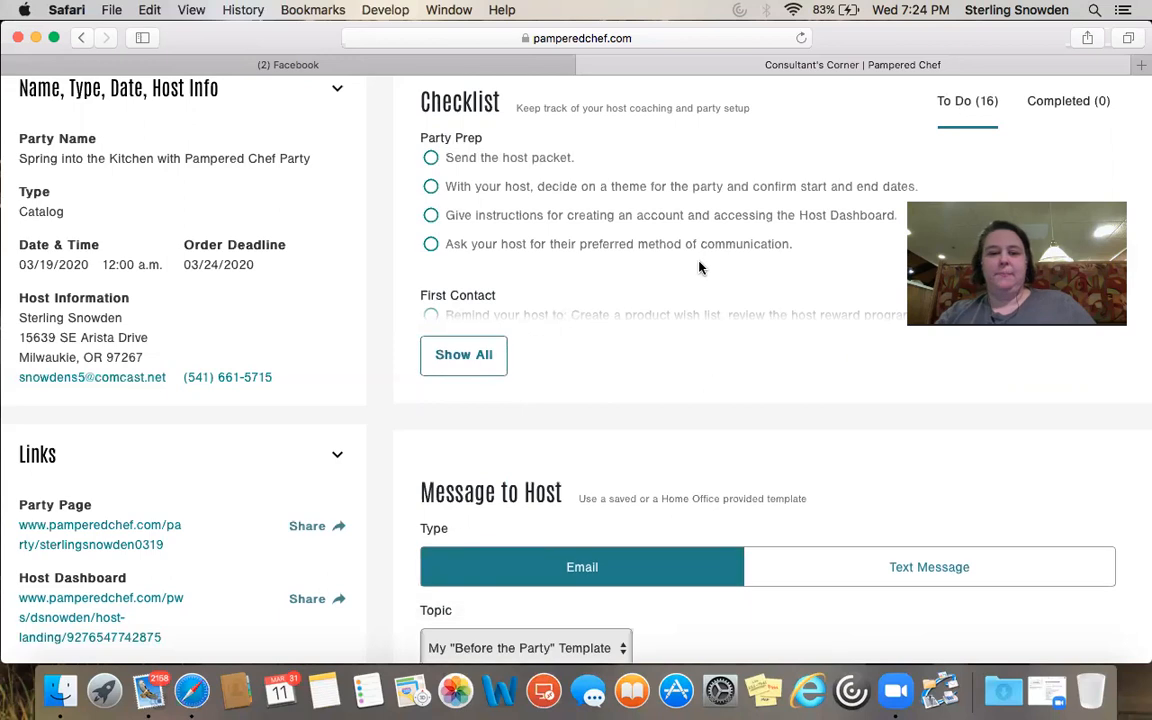
Try Text Message for the host message, then switch back to Email with the Before the Party template
scroll(699, 265, "down", 5)
scroll(699, 267, "down", 4)
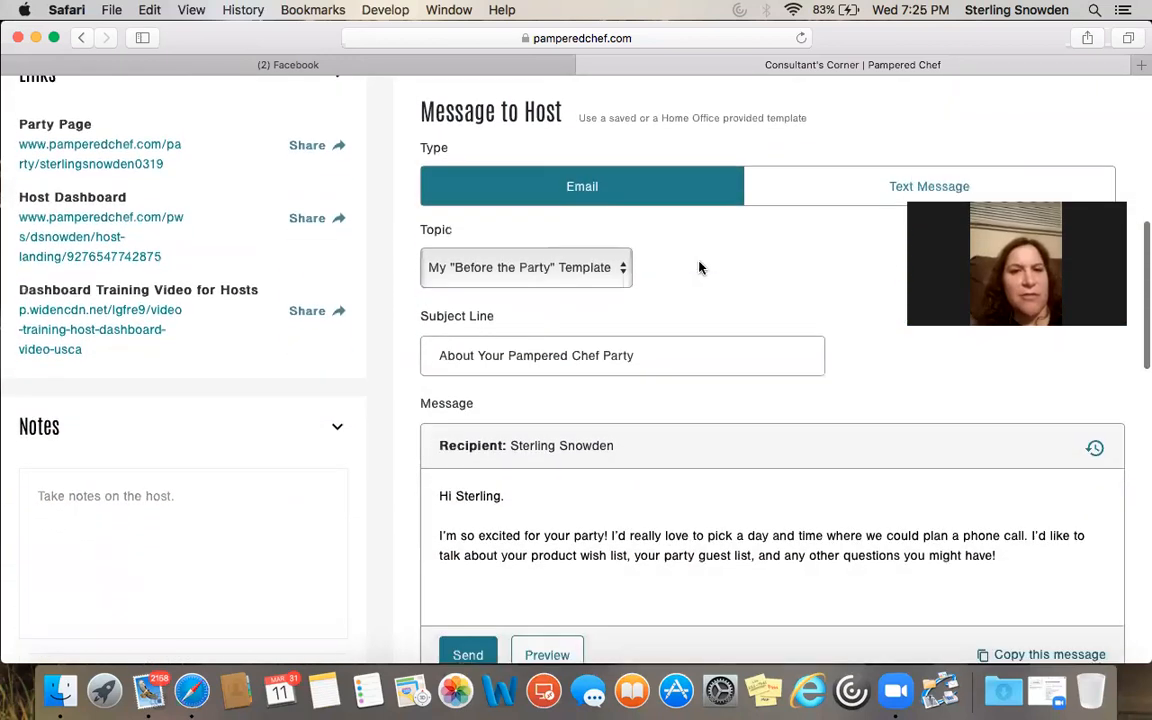
scroll(699, 267, "down", 3)
scroll(699, 265, "up", 4)
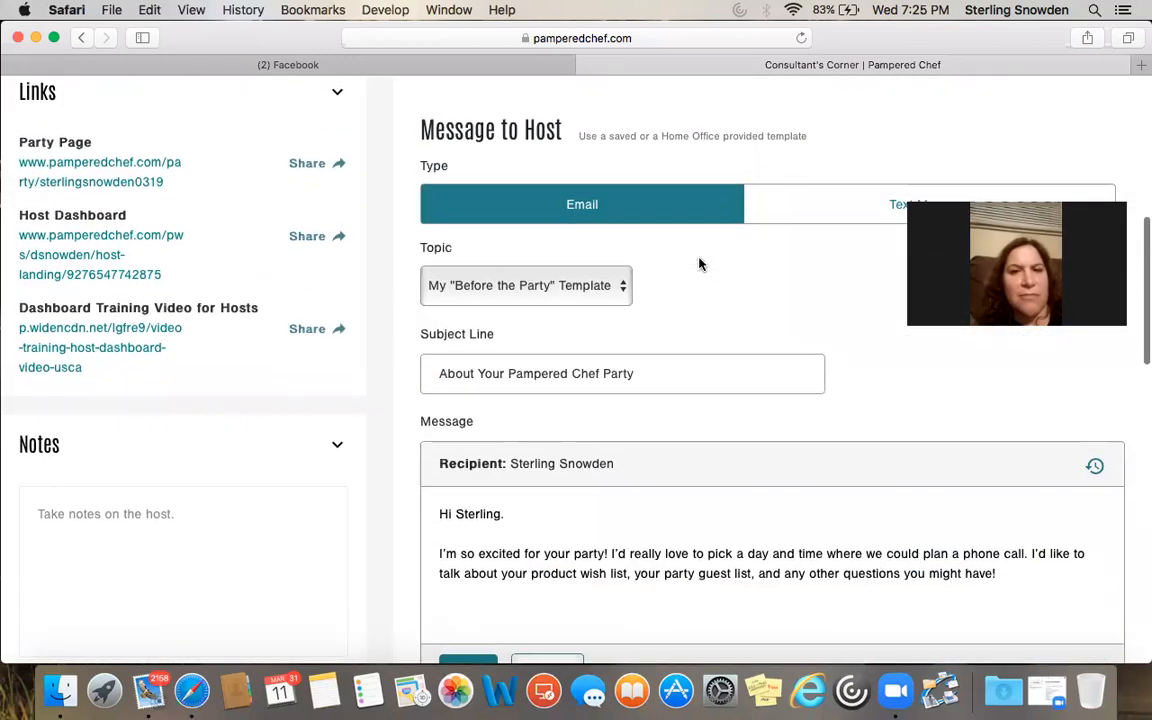
scroll(640, 248, "down", 1)
scroll(686, 224, "down", 4)
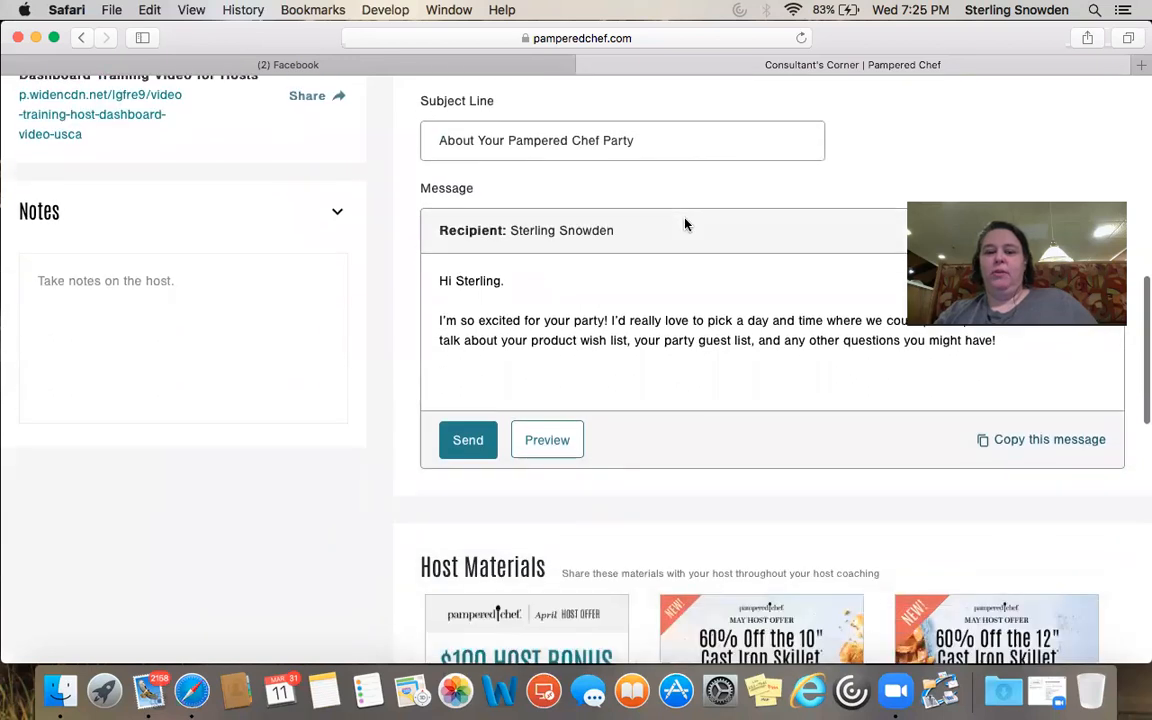
scroll(686, 224, "up", 5)
left_click(850, 192)
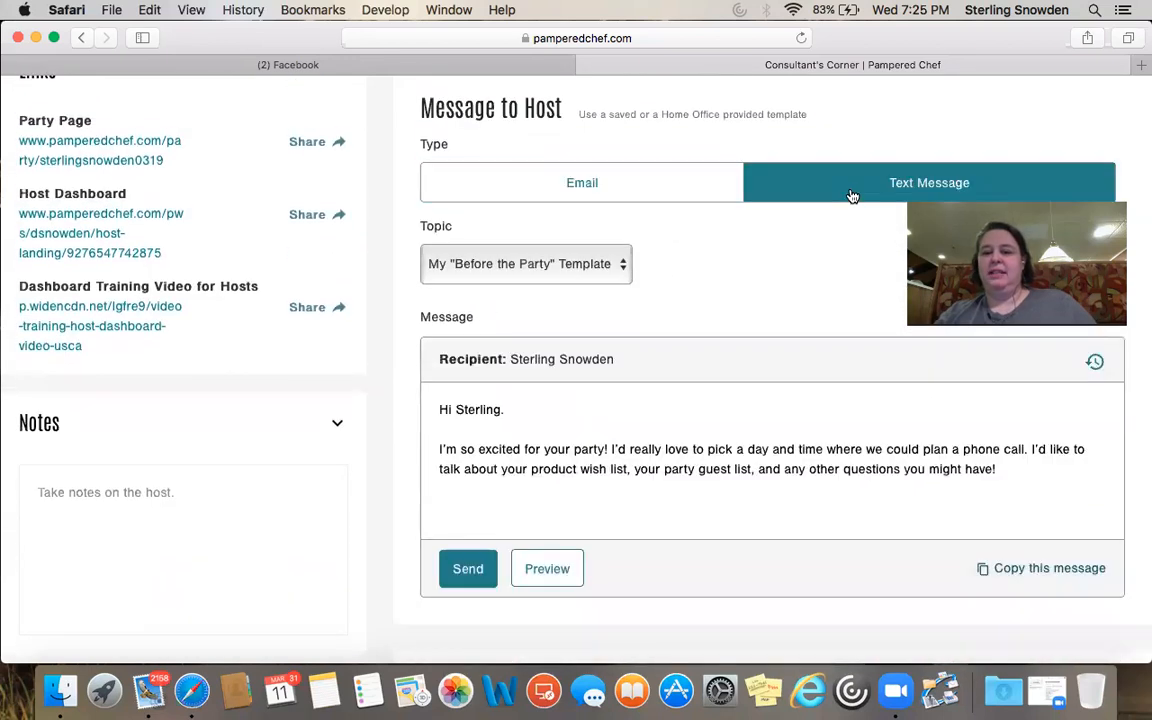
left_click(600, 183)
Send the 'About Your Pampered Chef Party' email to the host and preview it
scroll(768, 279, "down", 5)
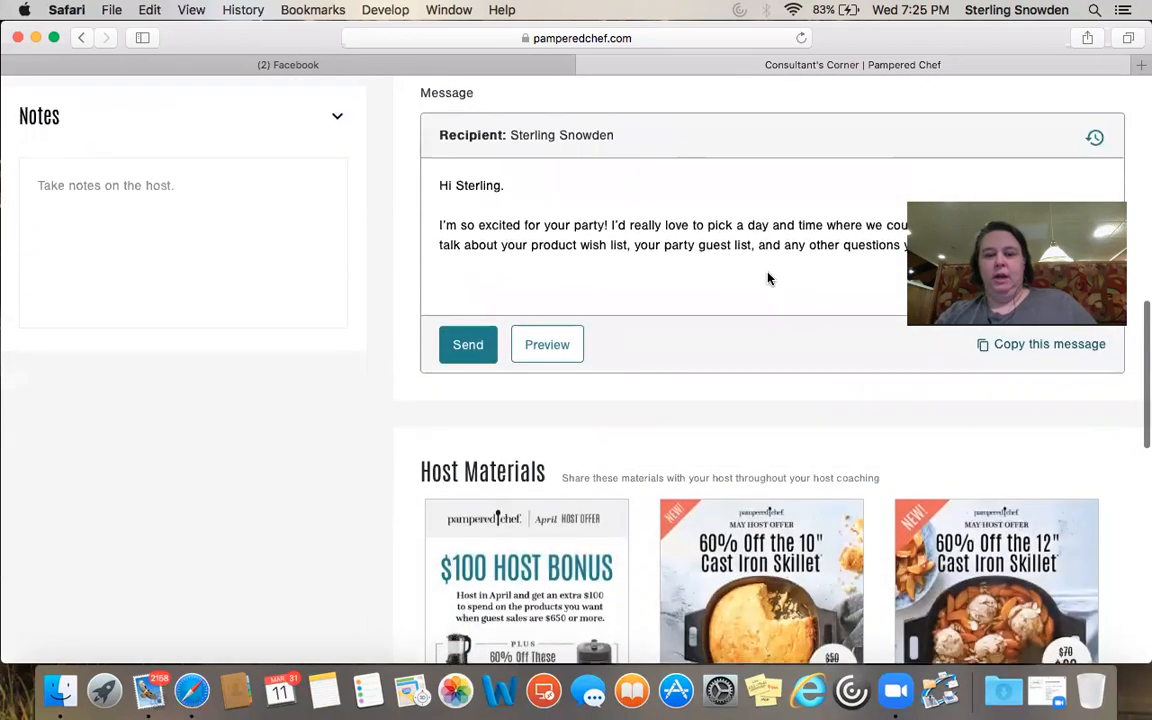
scroll(768, 279, "up", 3)
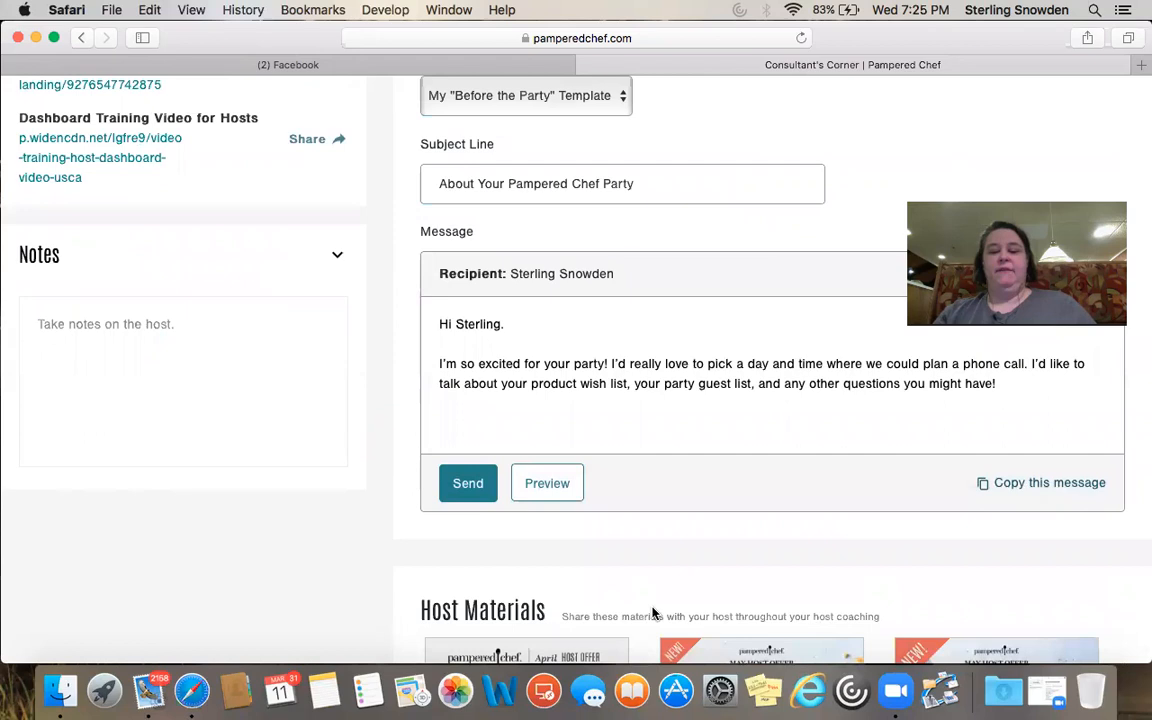
left_click(446, 481)
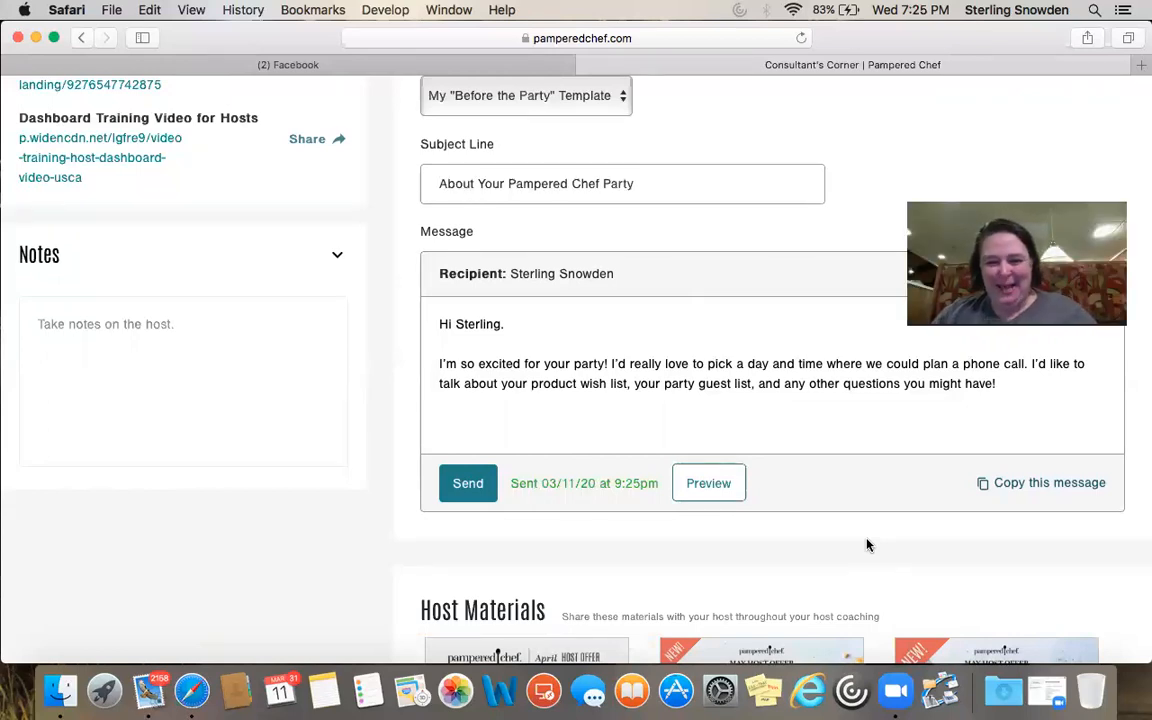
left_click(712, 487)
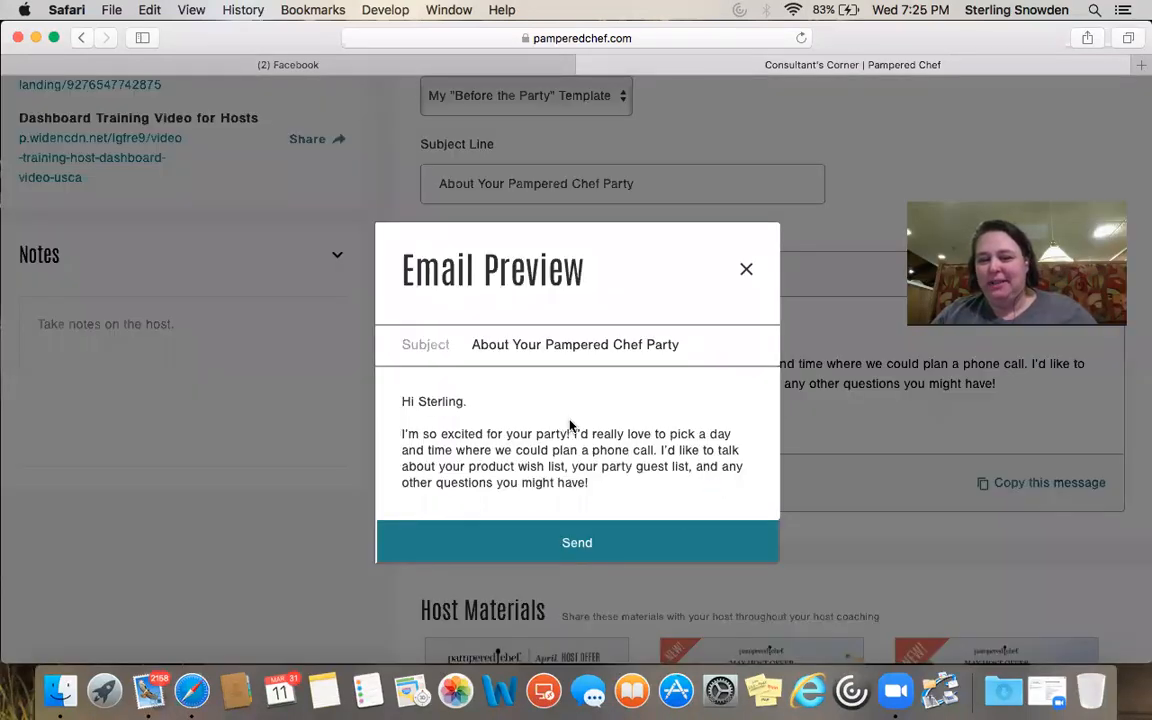
left_click(746, 272)
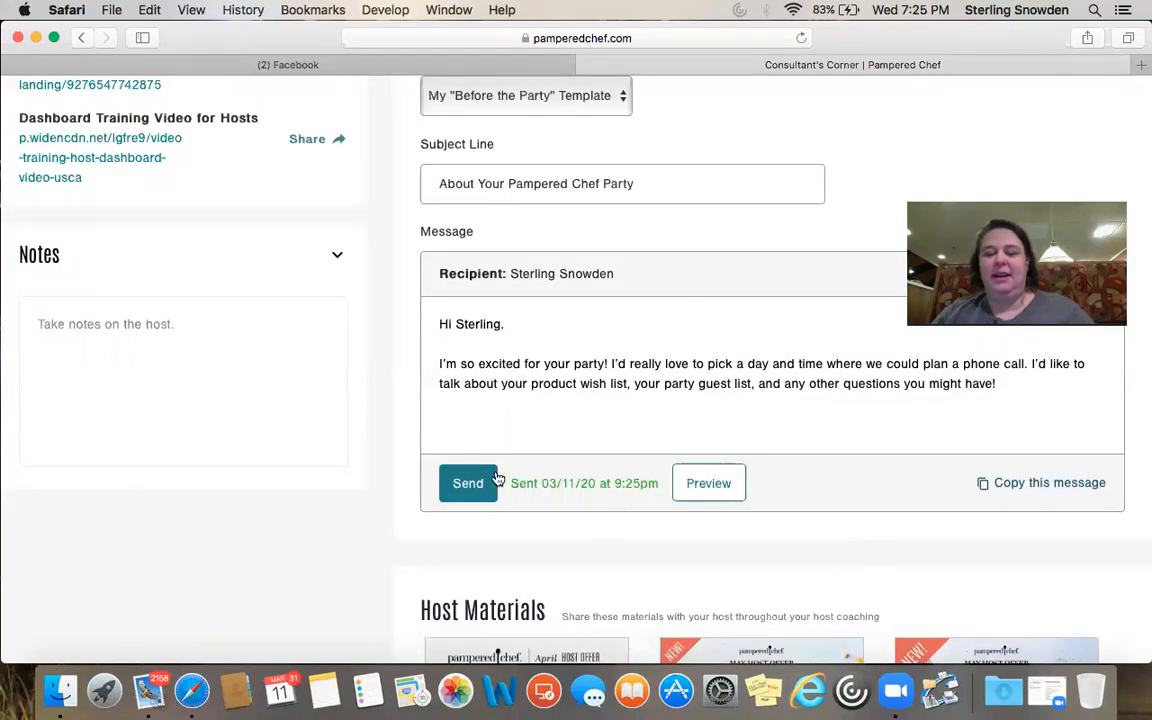
scroll(675, 516, "down", 2)
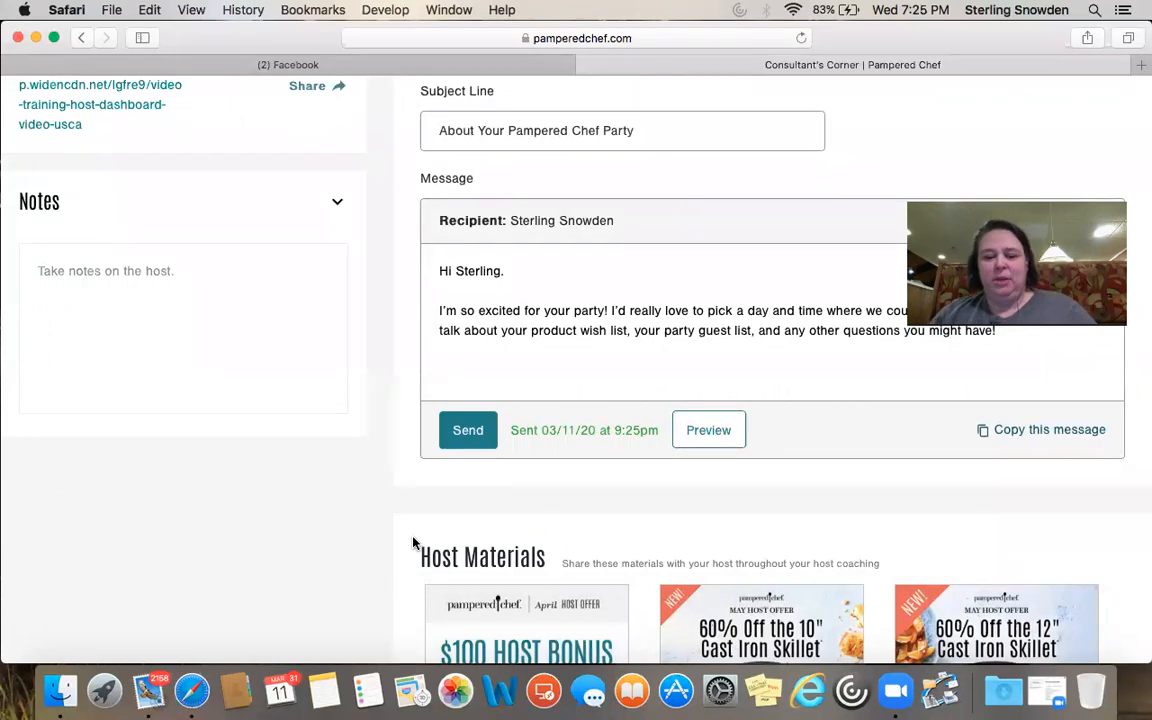
scroll(413, 543, "down", 10)
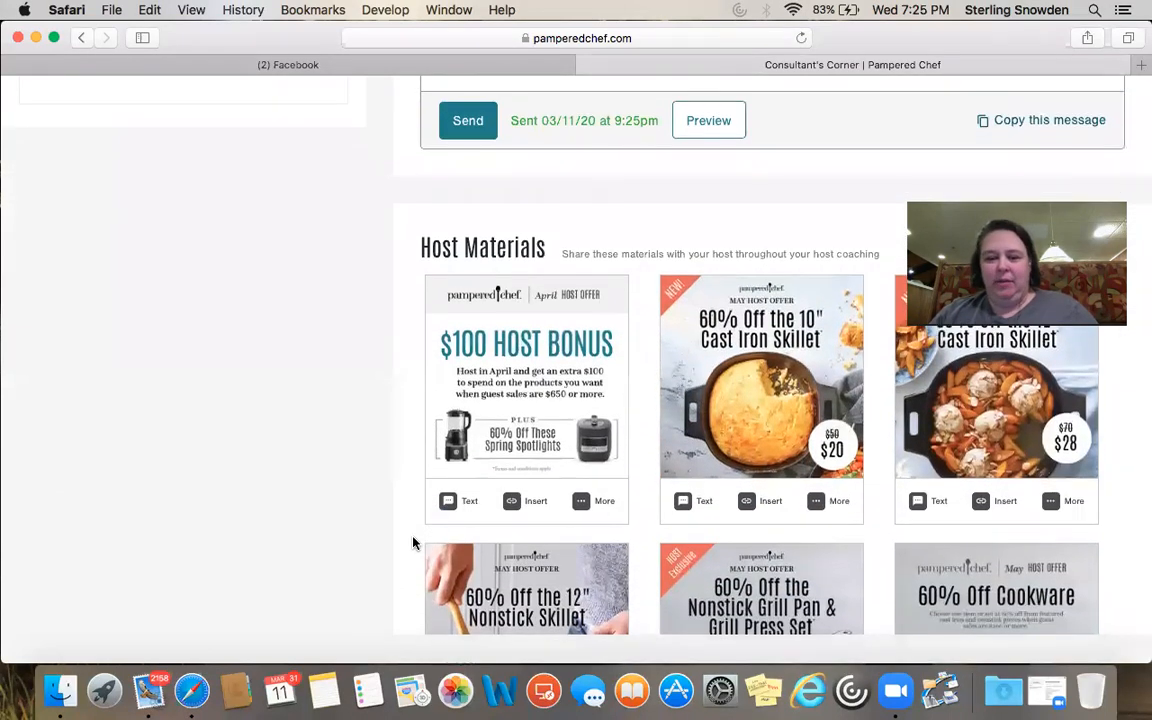
scroll(413, 543, "down", 13)
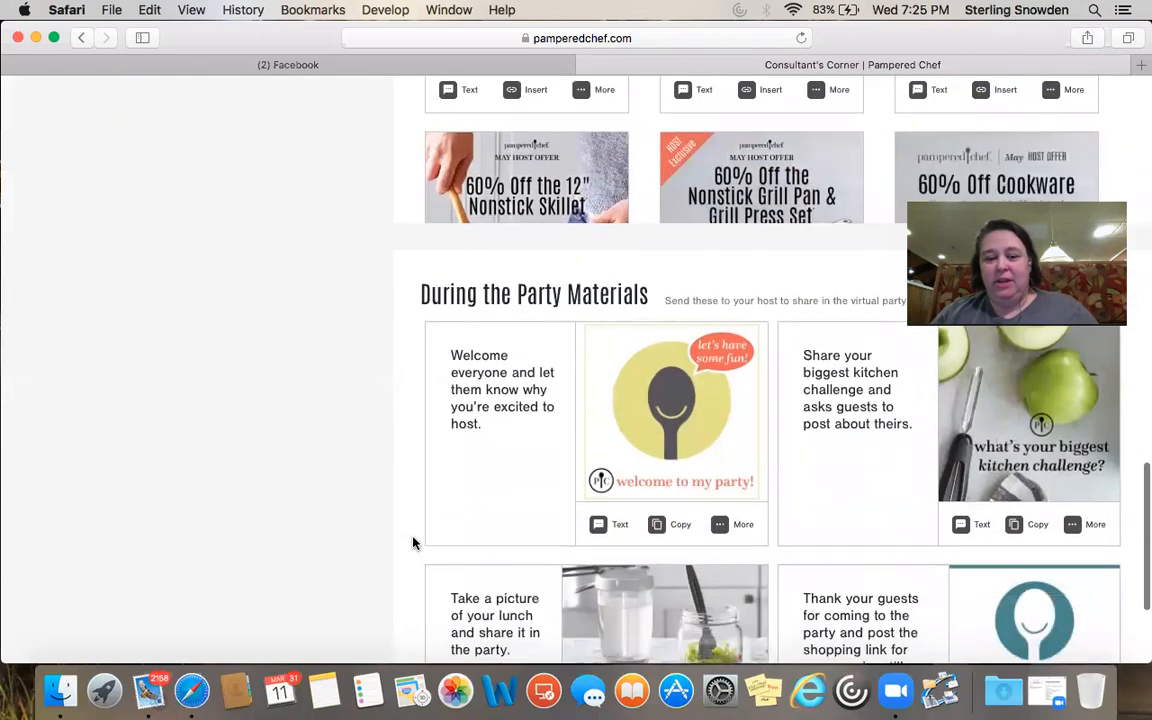
scroll(413, 543, "up", 16)
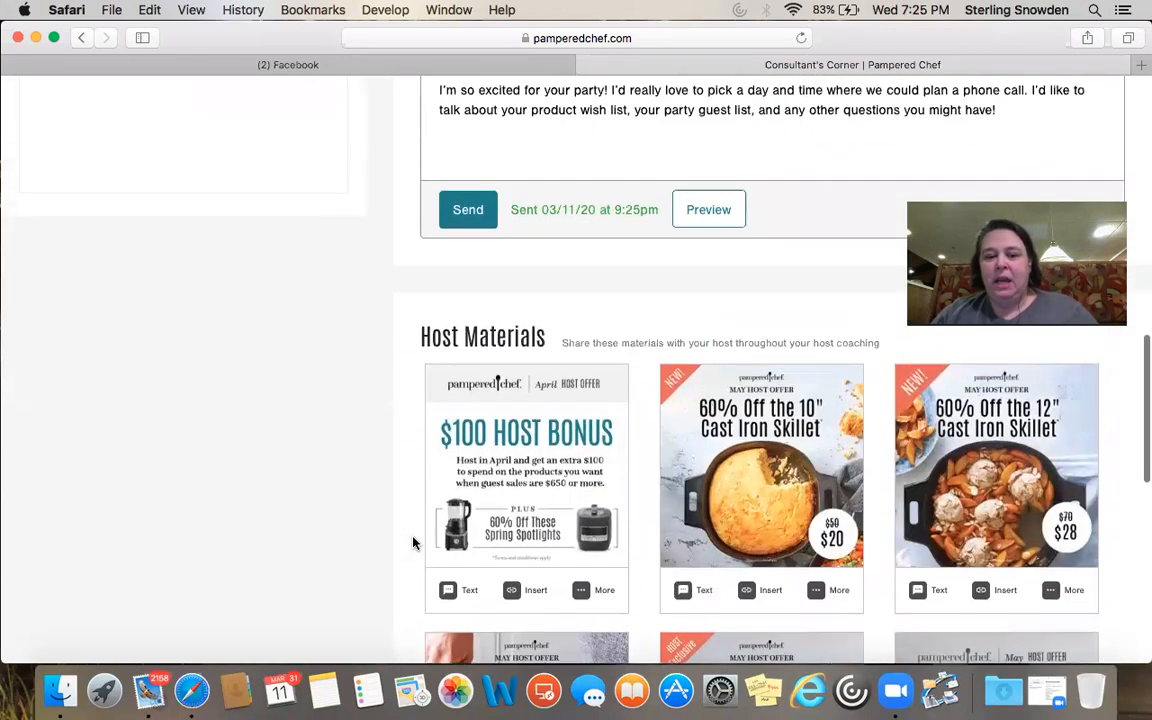
scroll(413, 543, "down", 3)
scroll(413, 543, "up", 4)
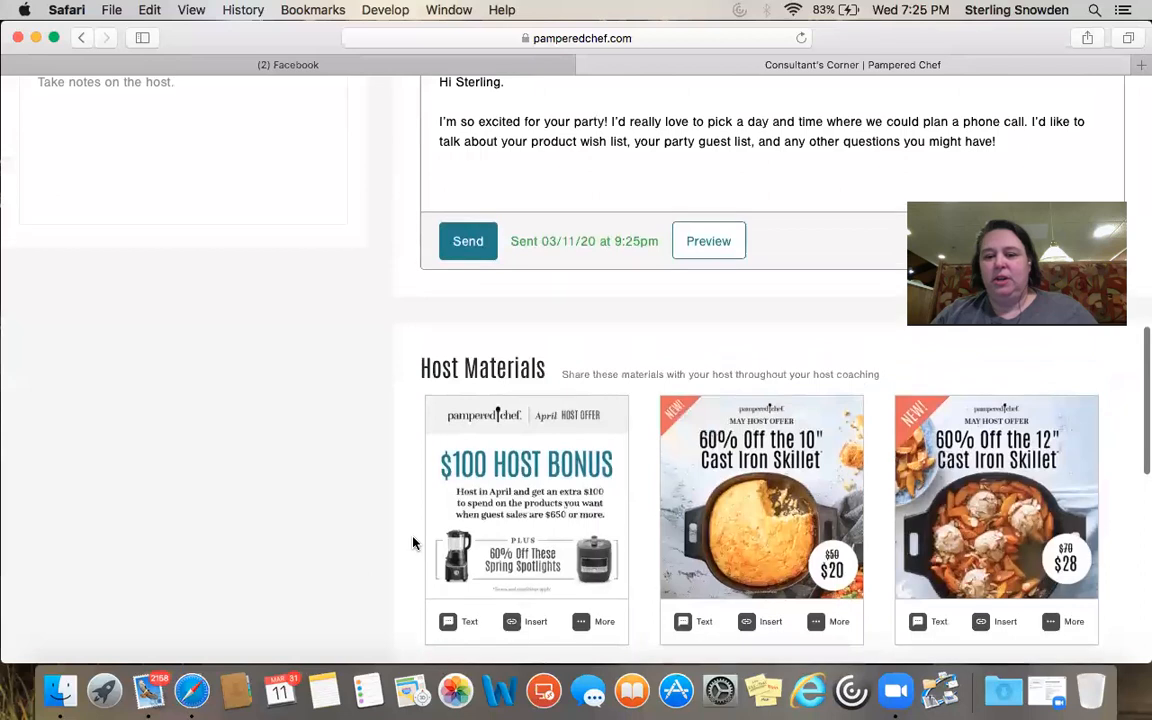
scroll(413, 543, "down", 4)
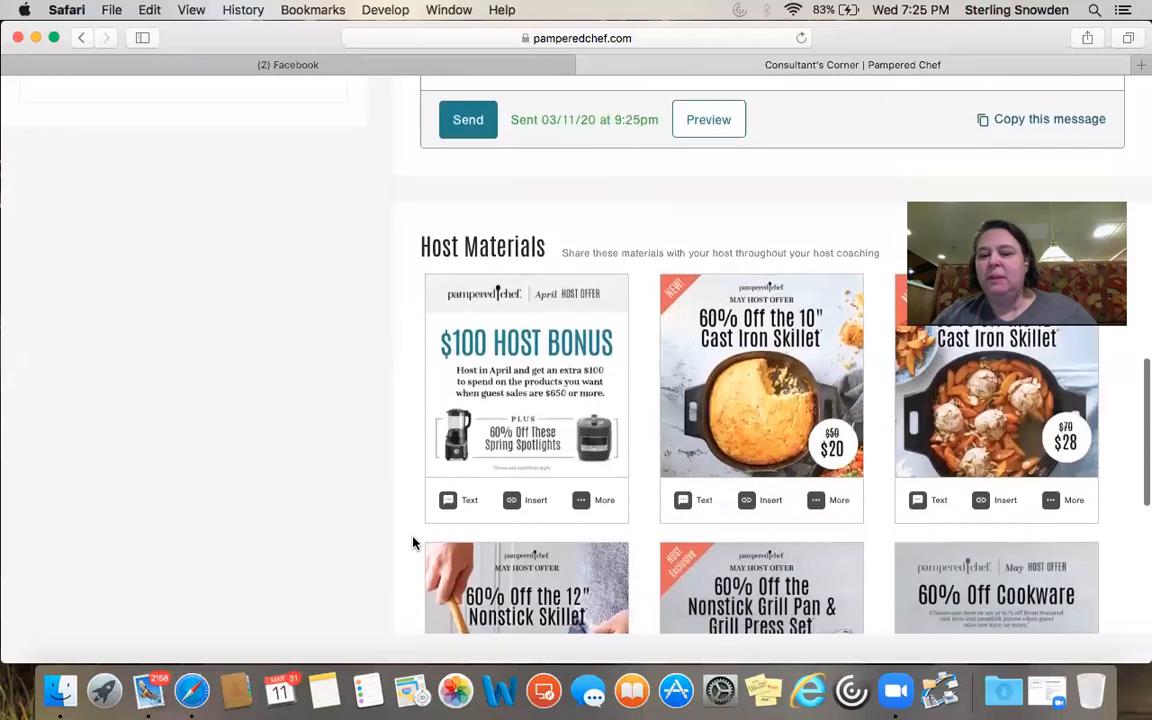
scroll(413, 543, "down", 4)
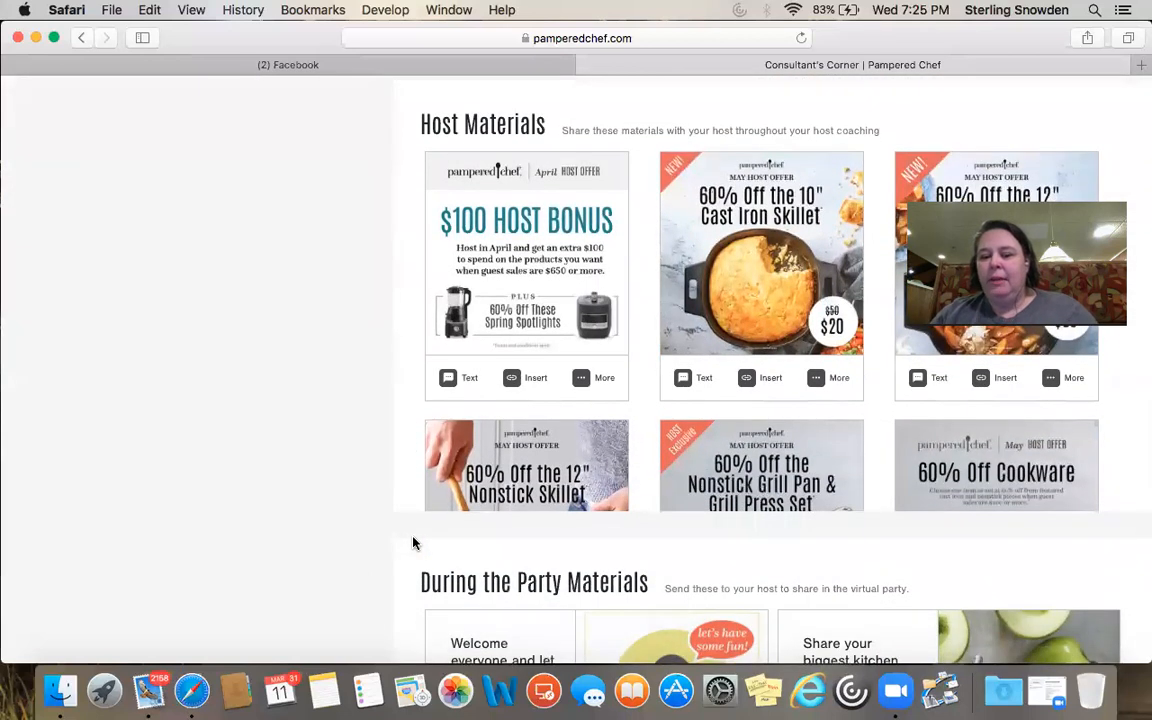
scroll(413, 543, "down", 1)
scroll(474, 440, "down", 8)
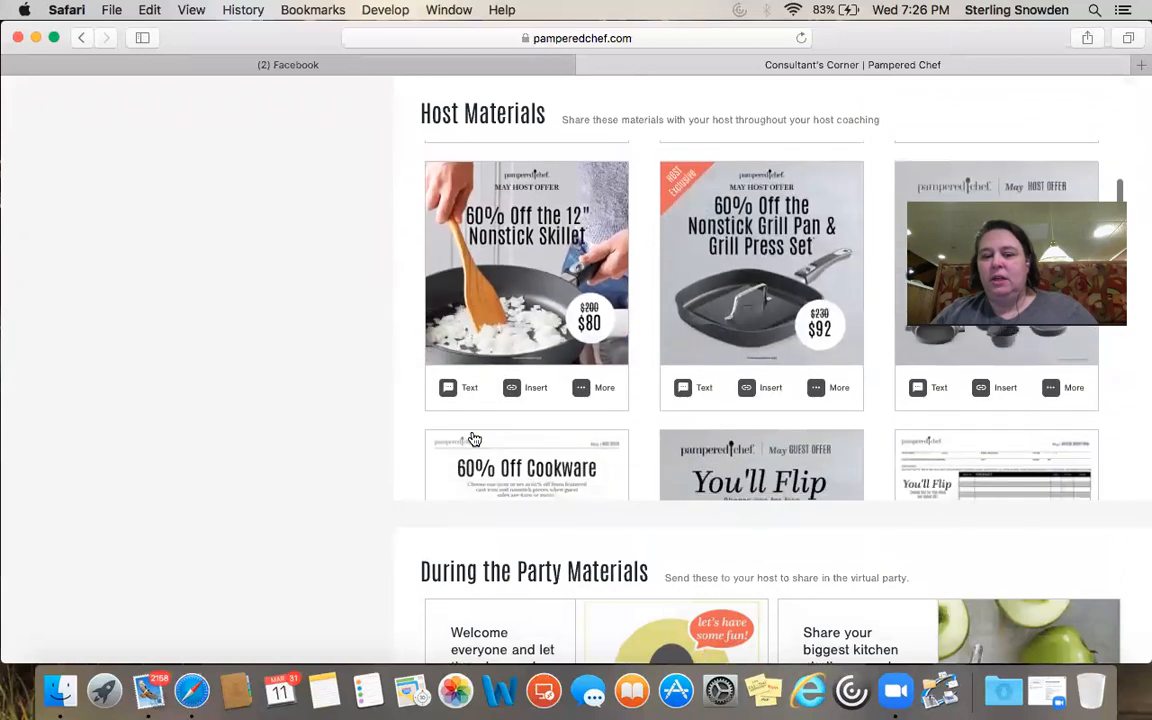
scroll(474, 440, "down", 8)
scroll(474, 440, "up", 7)
scroll(474, 440, "down", 6)
scroll(474, 440, "up", 5)
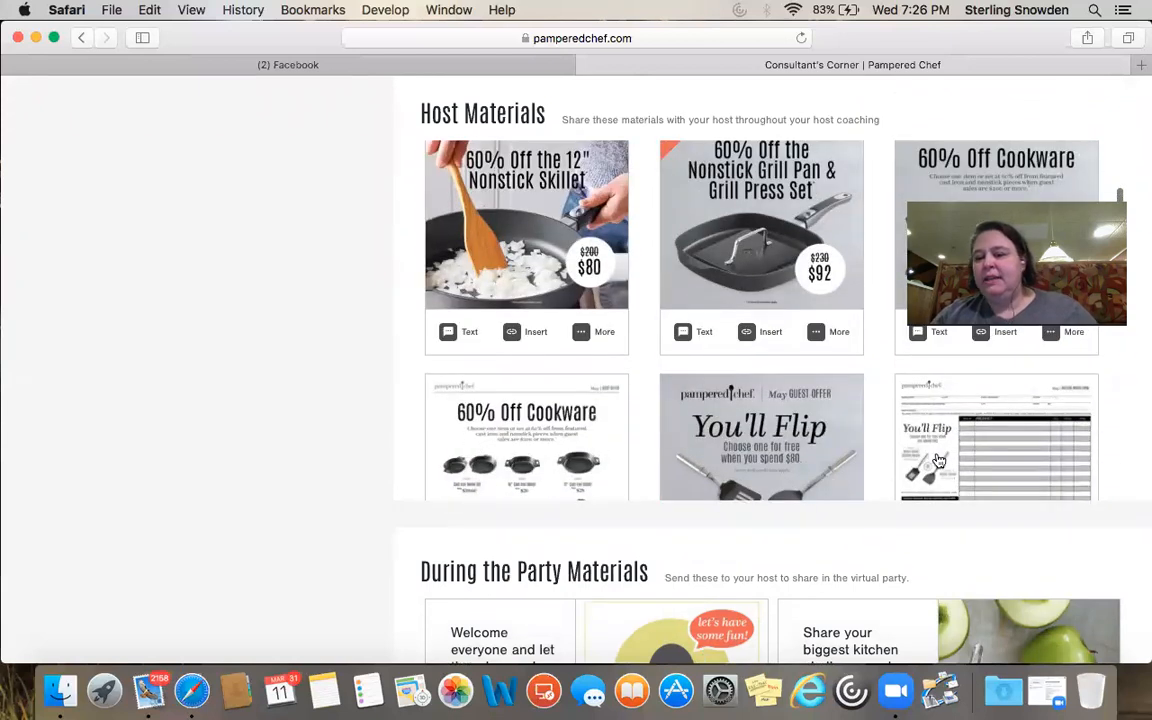
scroll(938, 457, "down", 6)
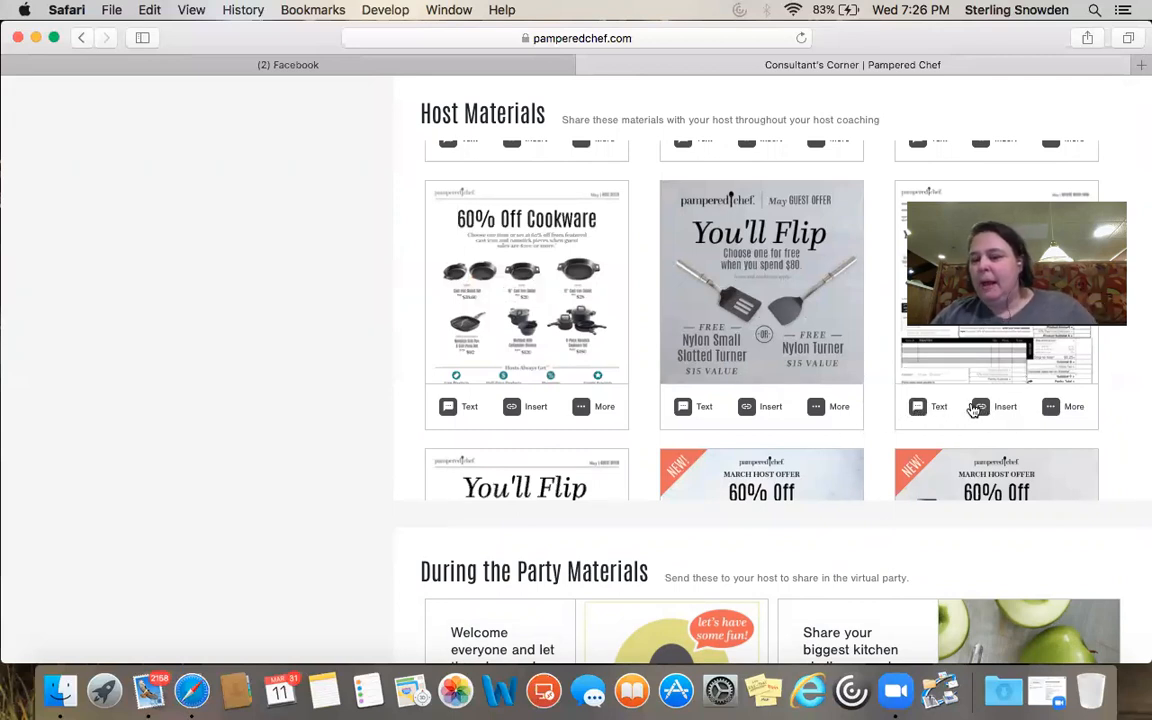
left_click(1052, 408)
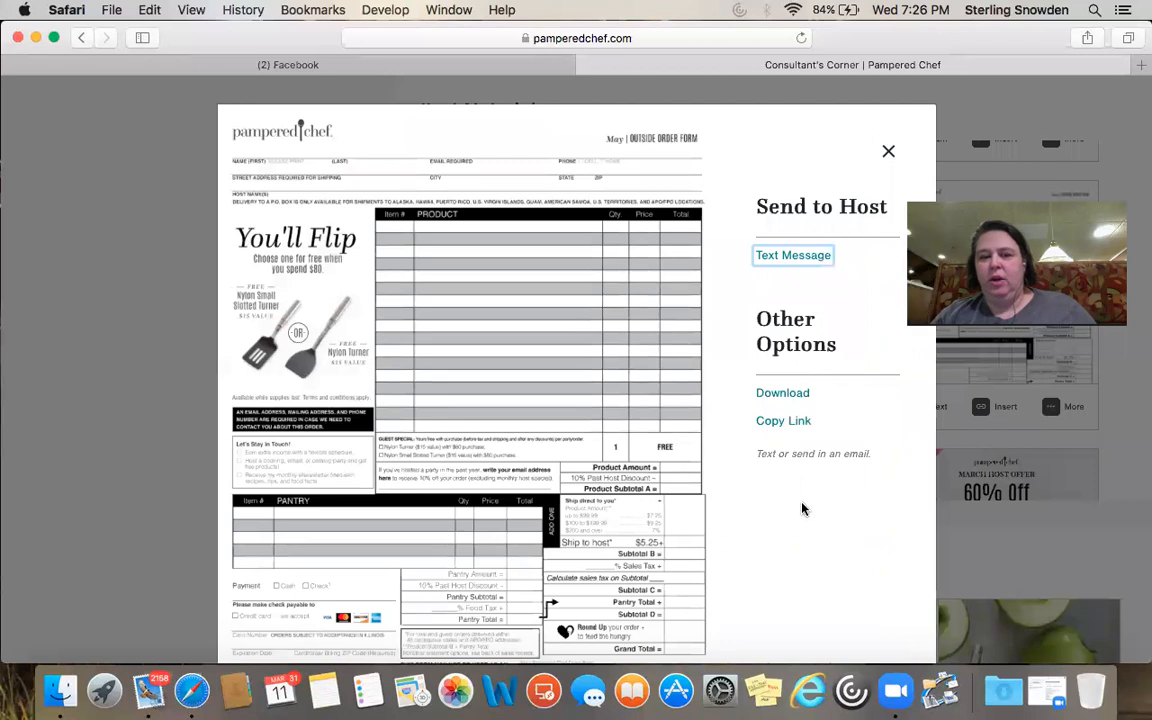
left_click(889, 155)
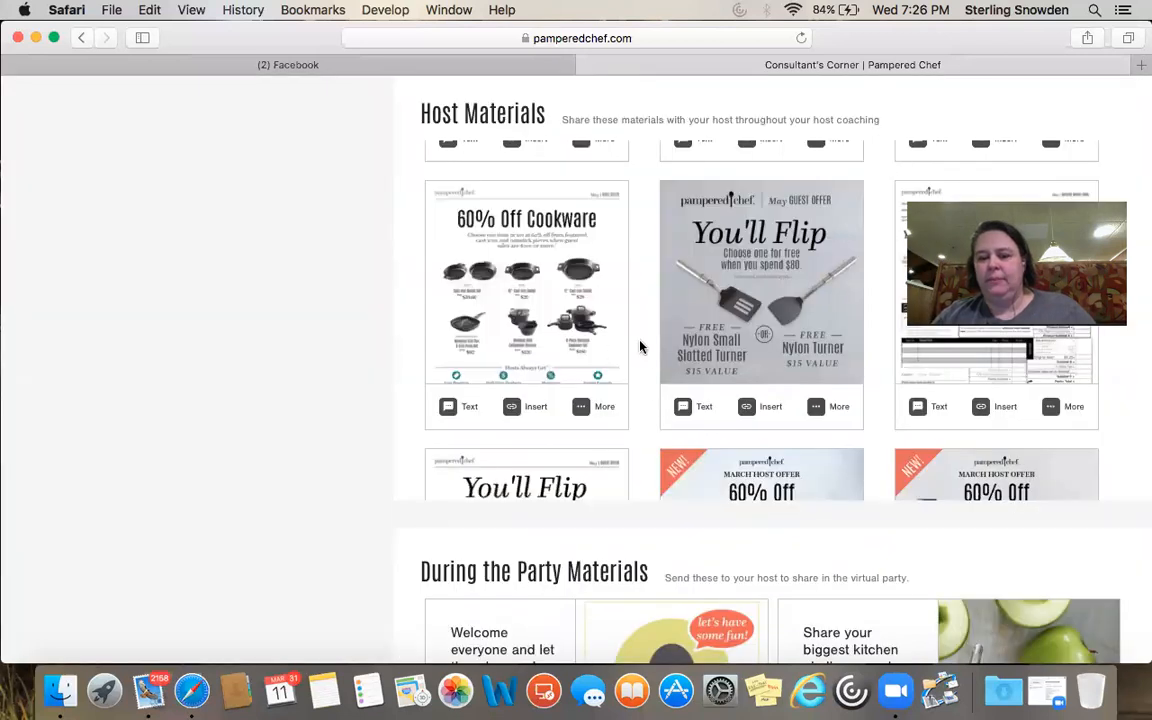
scroll(641, 347, "down", 2)
scroll(641, 347, "down", 3)
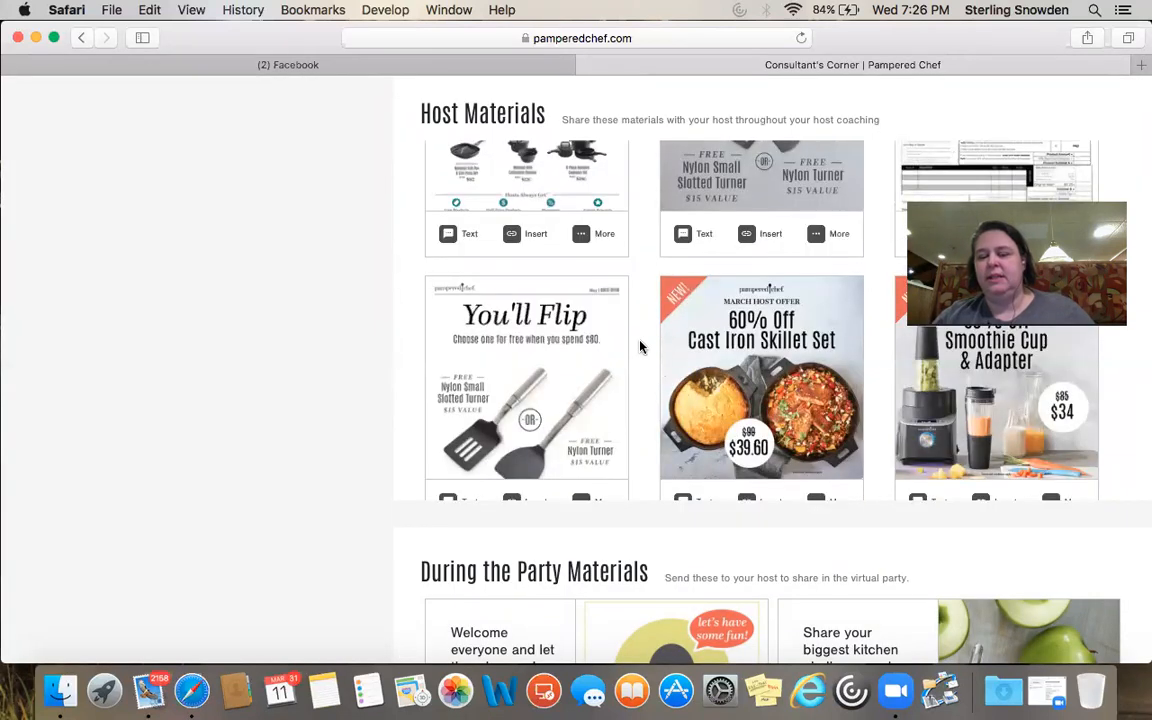
scroll(641, 347, "down", 2)
scroll(641, 347, "down", 10)
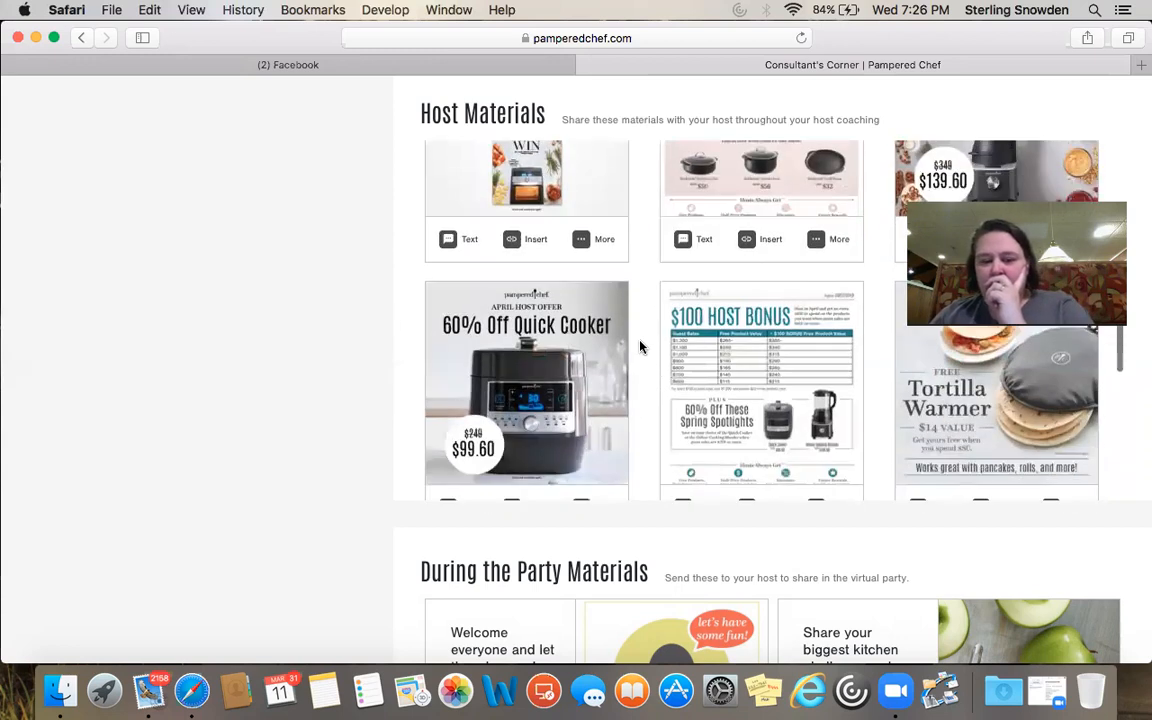
scroll(641, 347, "down", 6)
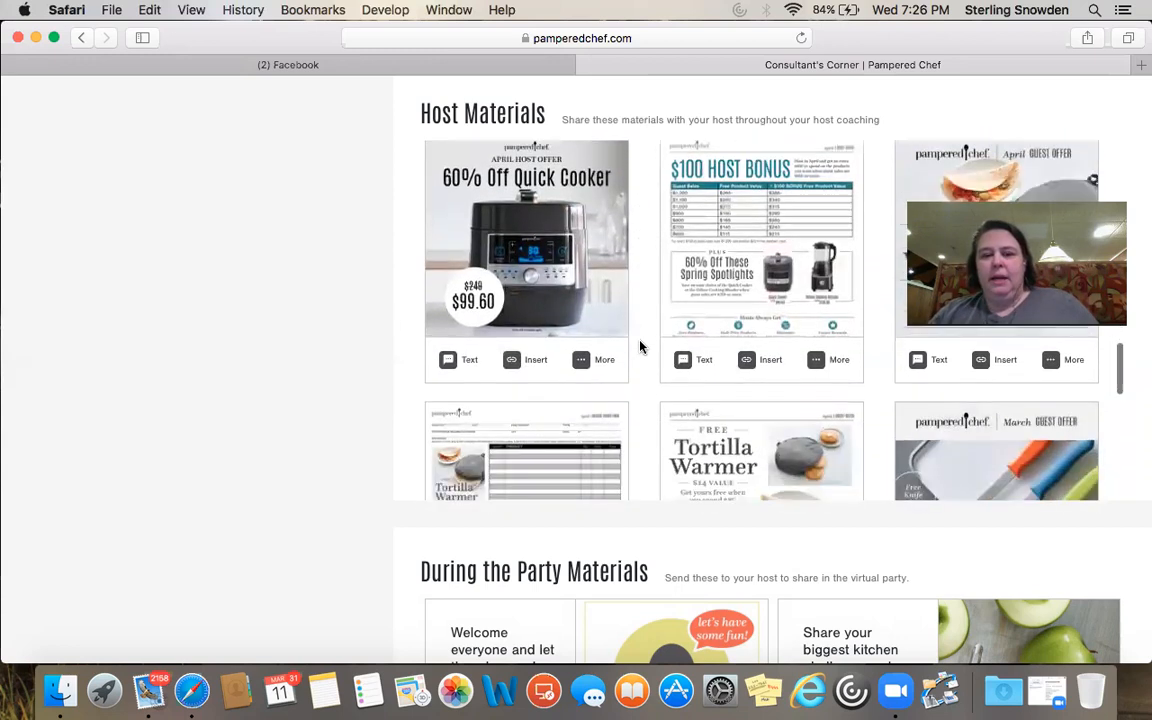
scroll(641, 347, "down", 6)
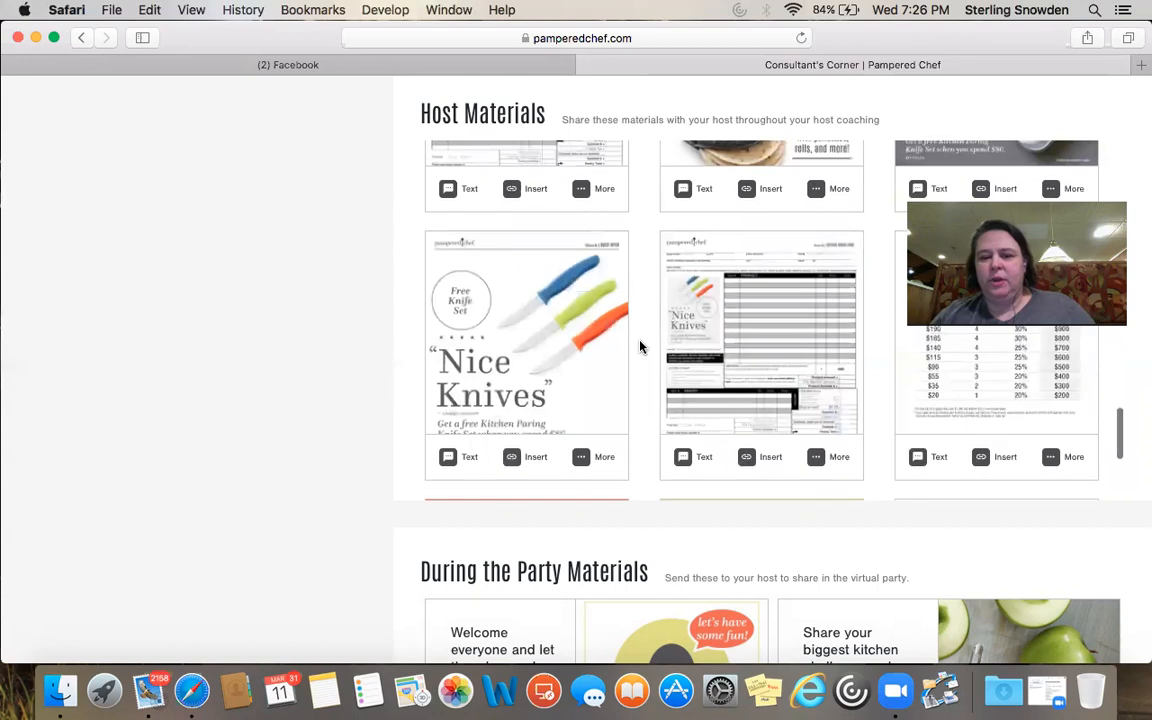
scroll(641, 347, "down", 5)
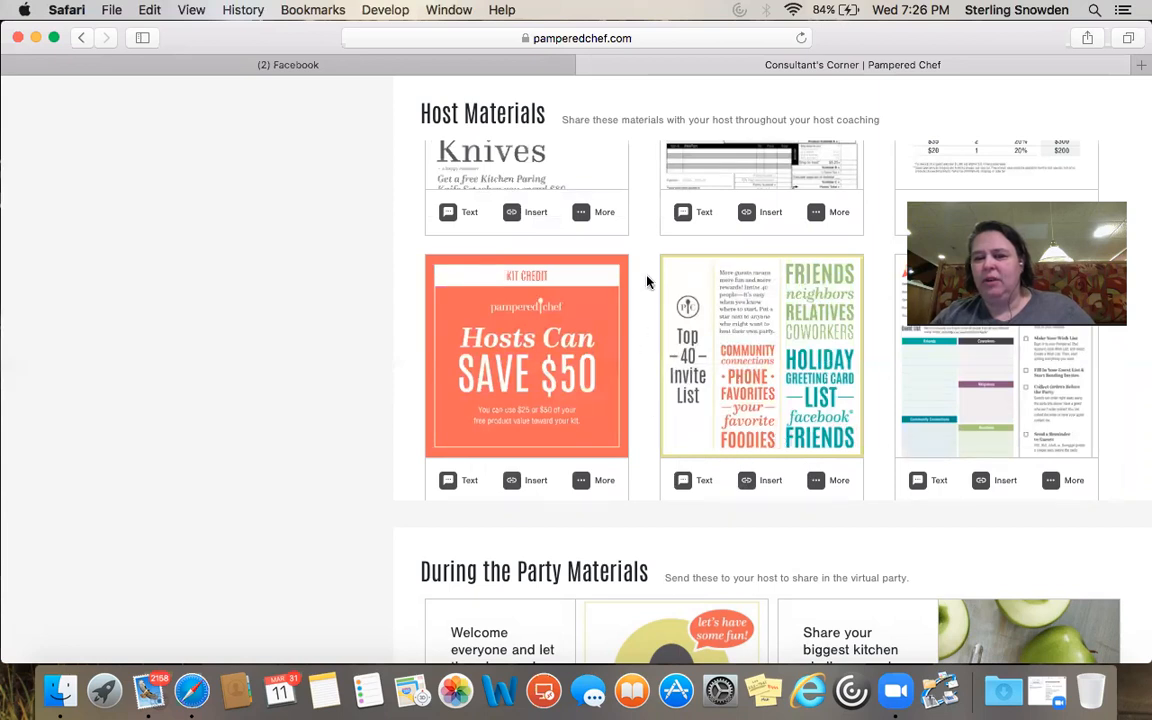
scroll(646, 283, "down", 1)
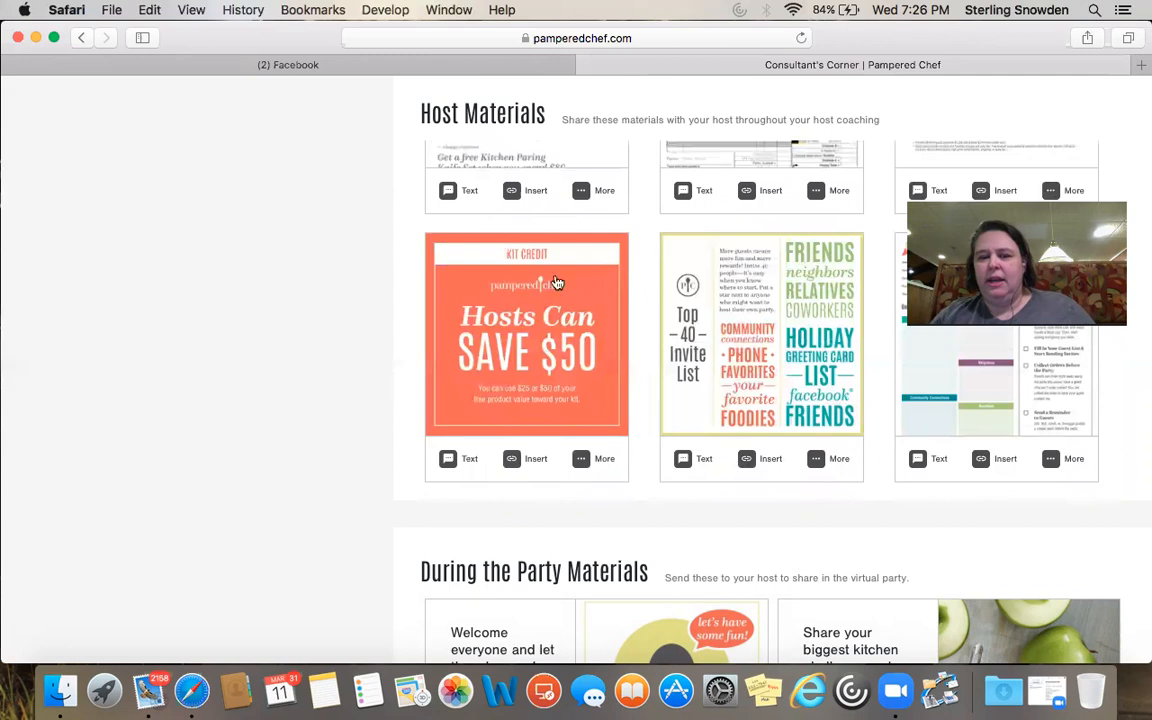
scroll(492, 462, "down", 1)
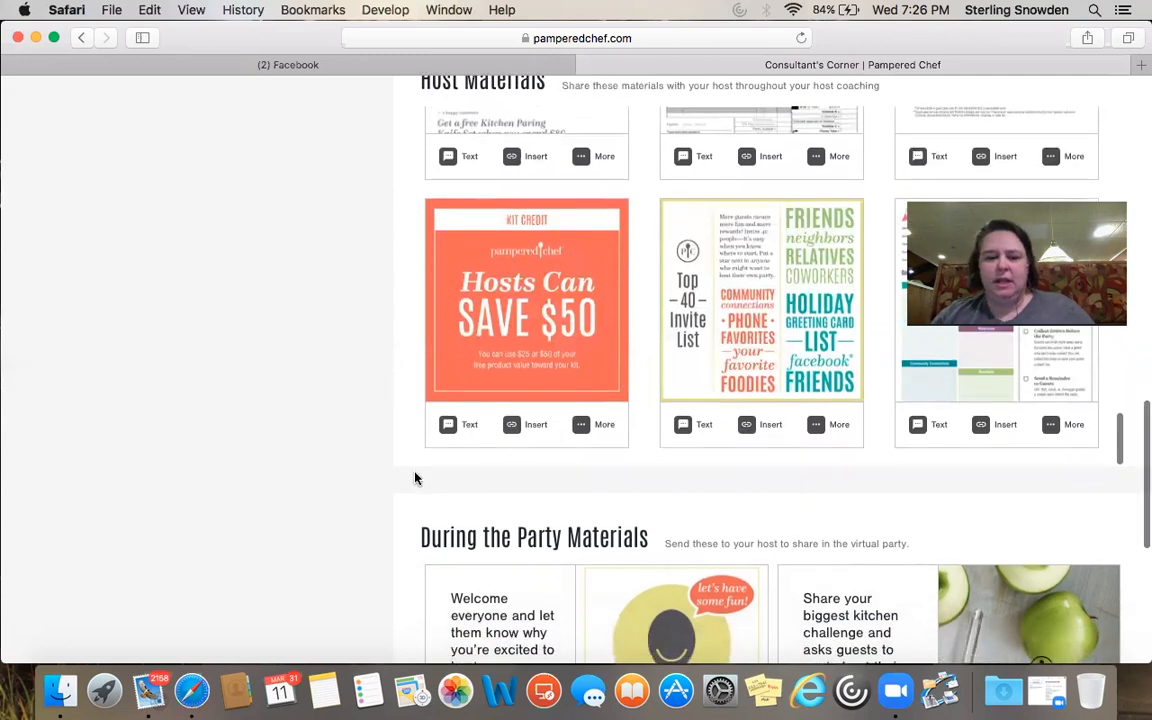
scroll(416, 478, "down", 5)
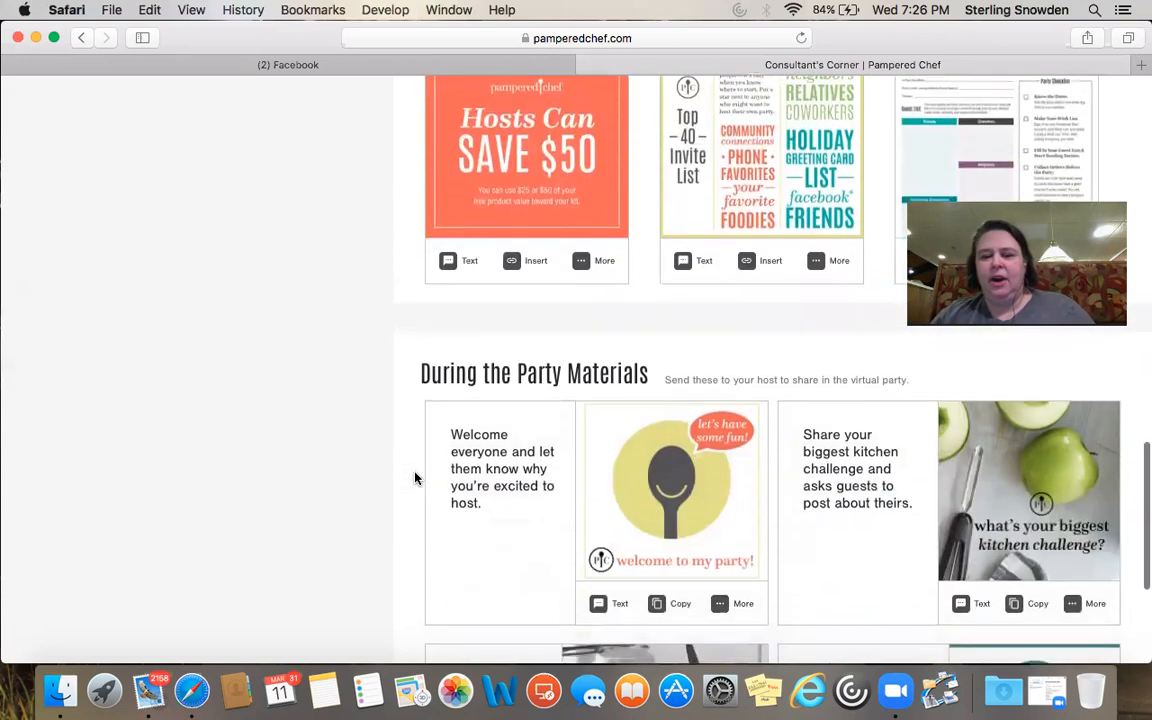
scroll(416, 478, "down", 4)
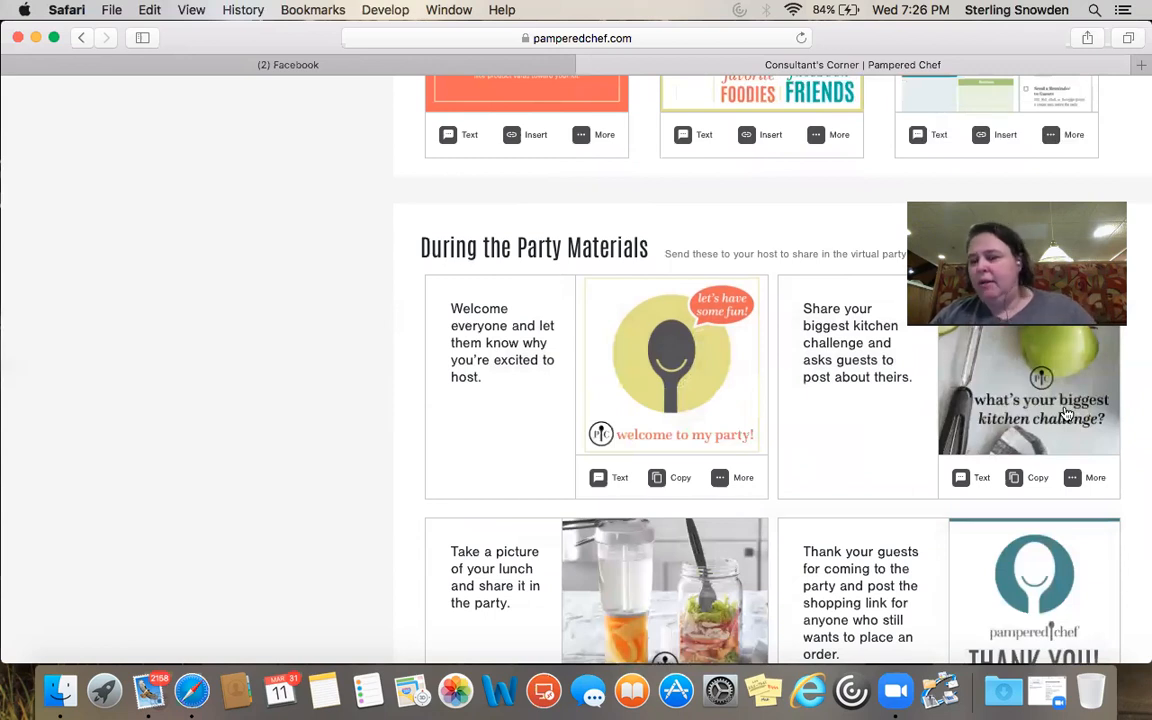
scroll(770, 346, "down", 3)
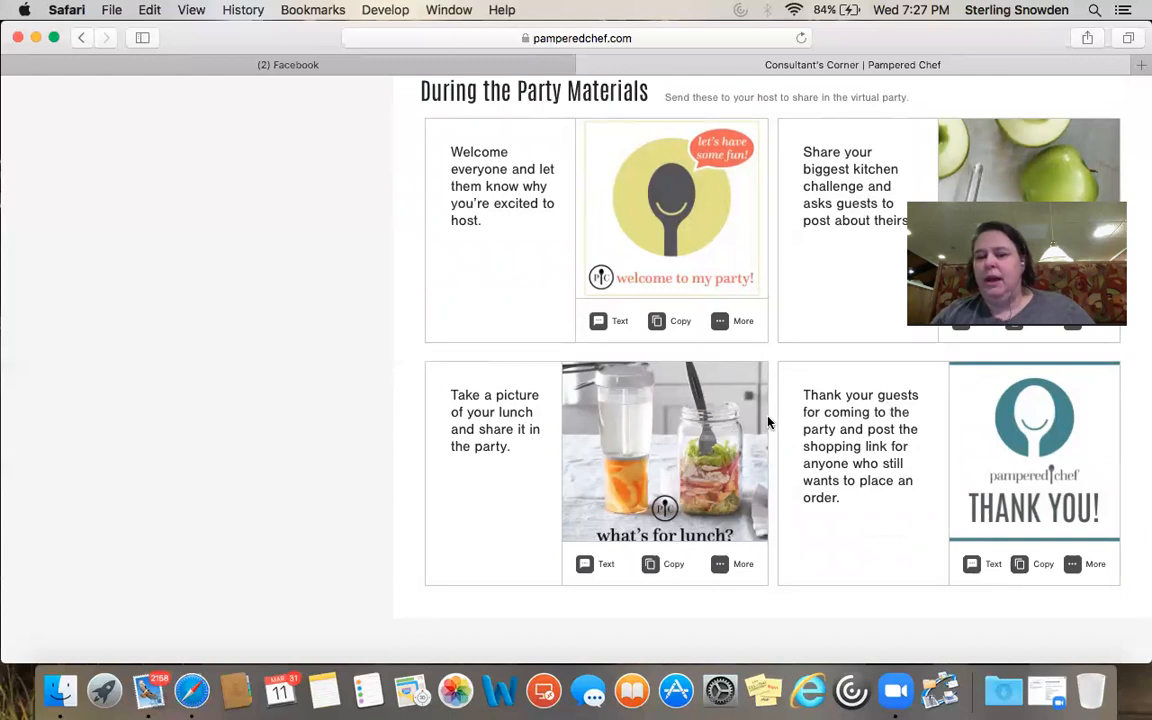
scroll(768, 424, "up", 10)
scroll(767, 420, "up", 10)
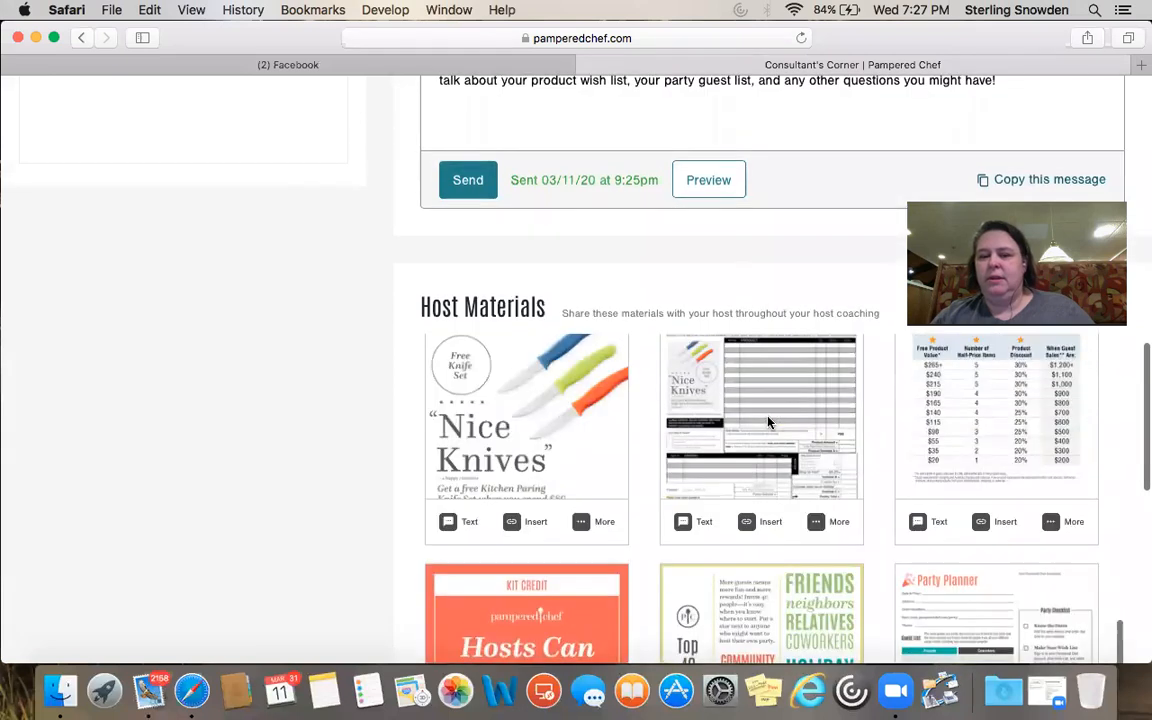
scroll(409, 447, "up", 8)
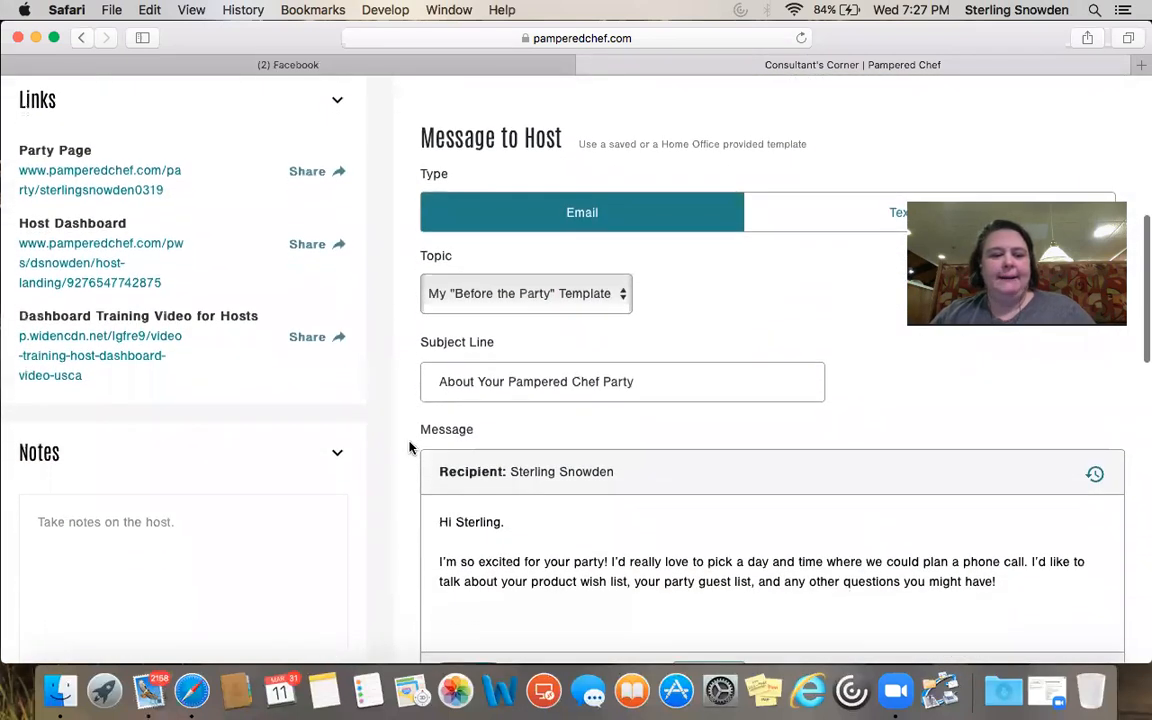
Start host notes with 'Dutch Oven 60%' and the early-bird winner getting season's best added to host order
left_click(40, 524)
type("Dutch Oven")
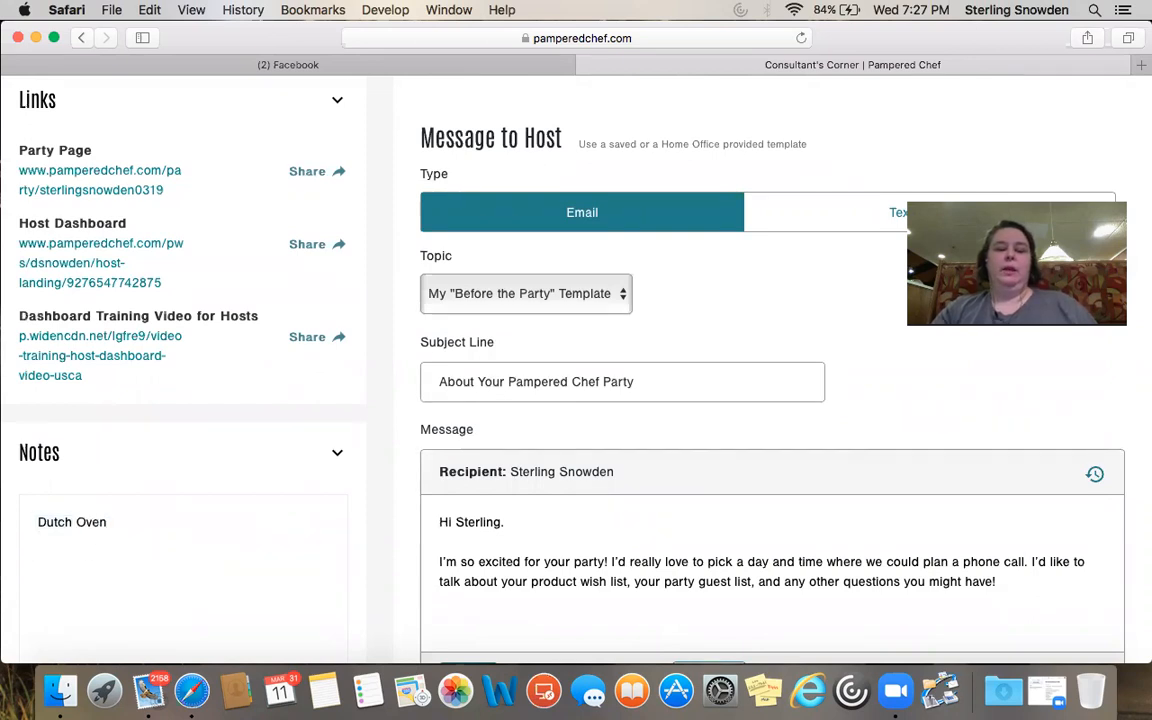
type(" 60%")
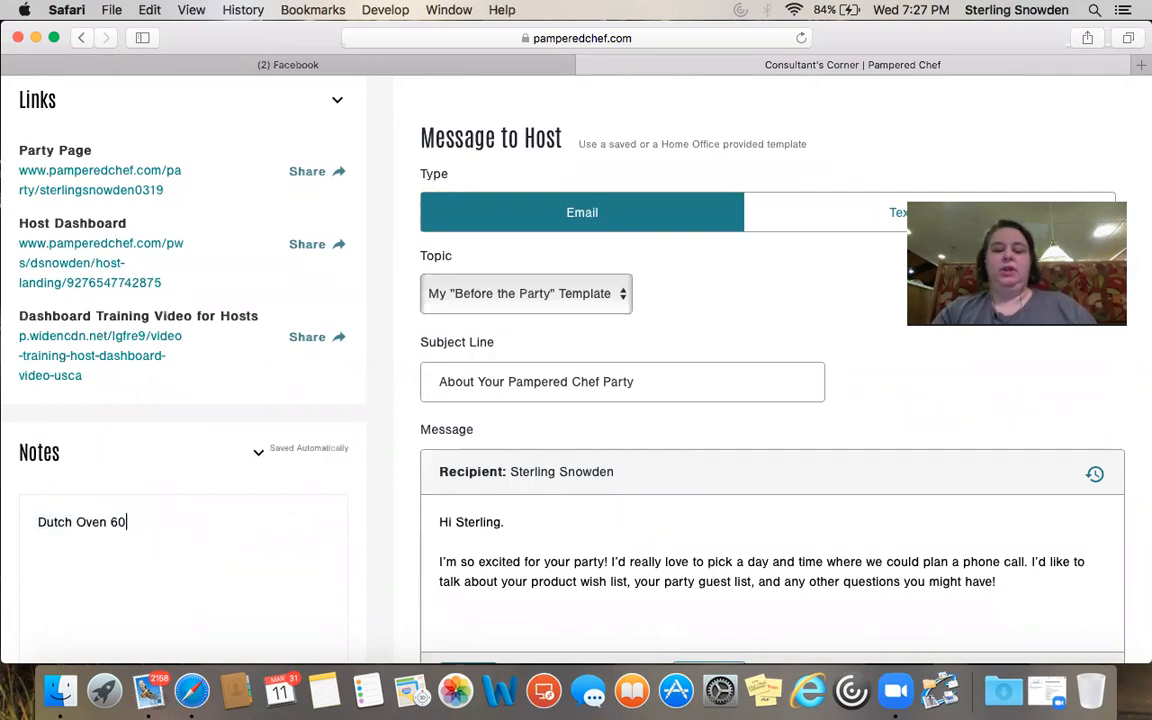
key("Return")
key("Return")
type("Early Bir")
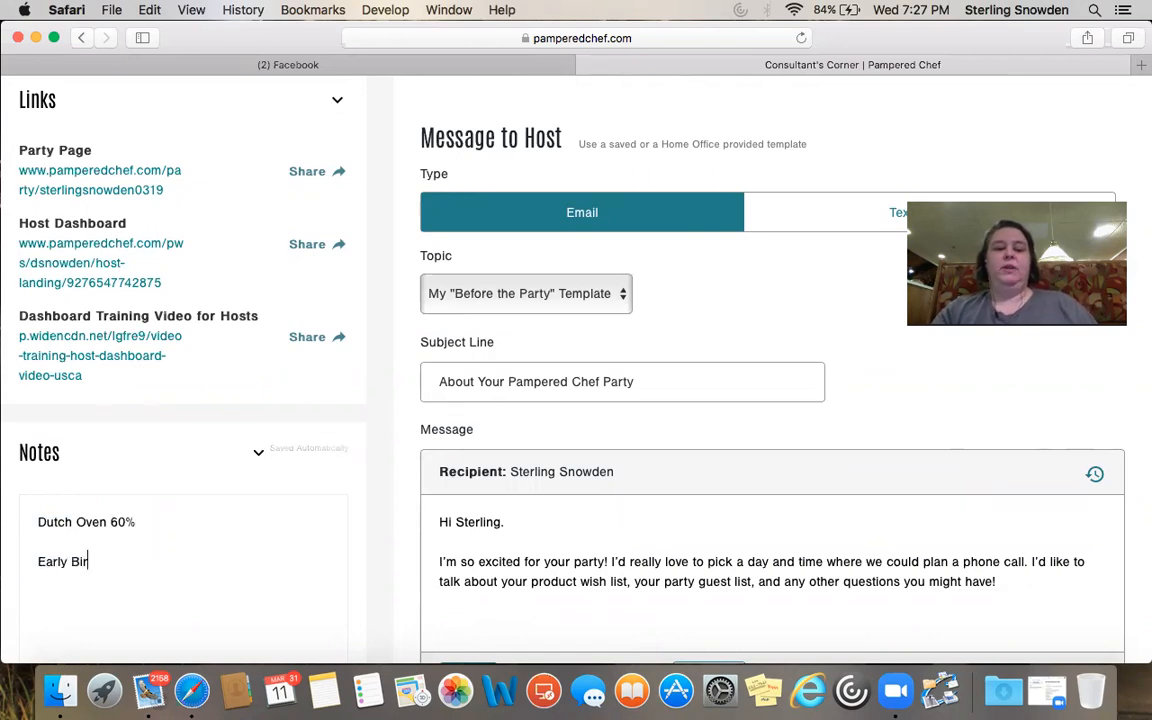
type("d Winner:")
key("Return")
type("sally")
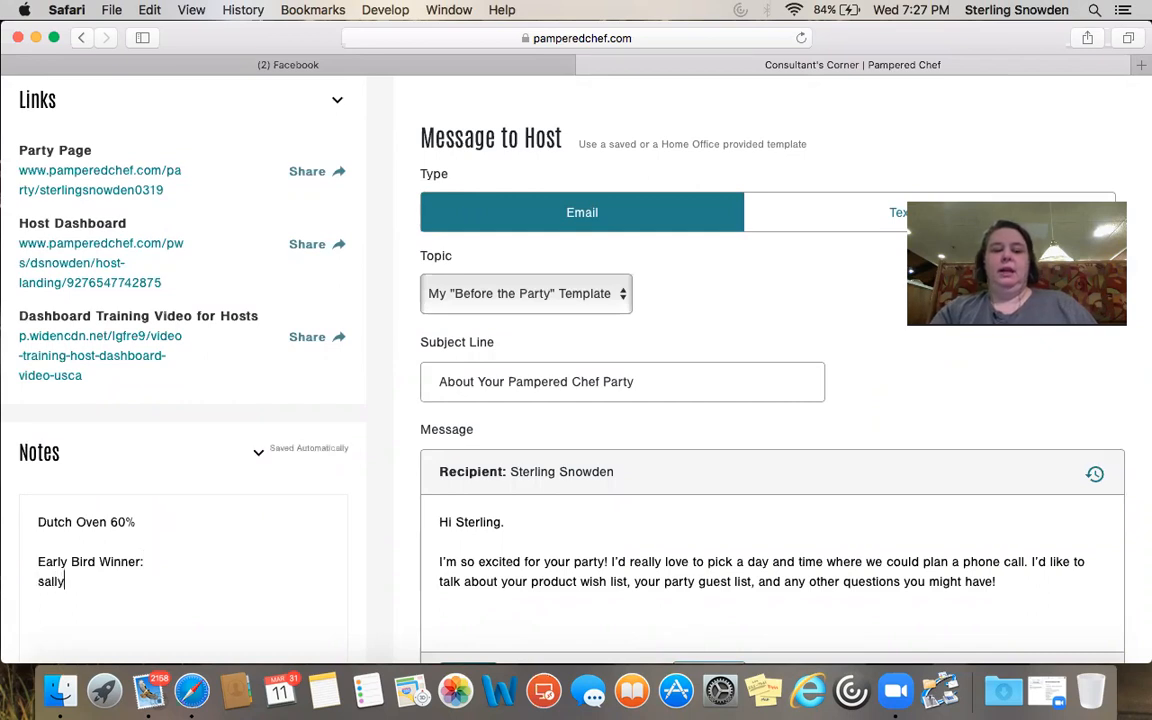
type(":")
key("BackSpace")
key("BackSpace")
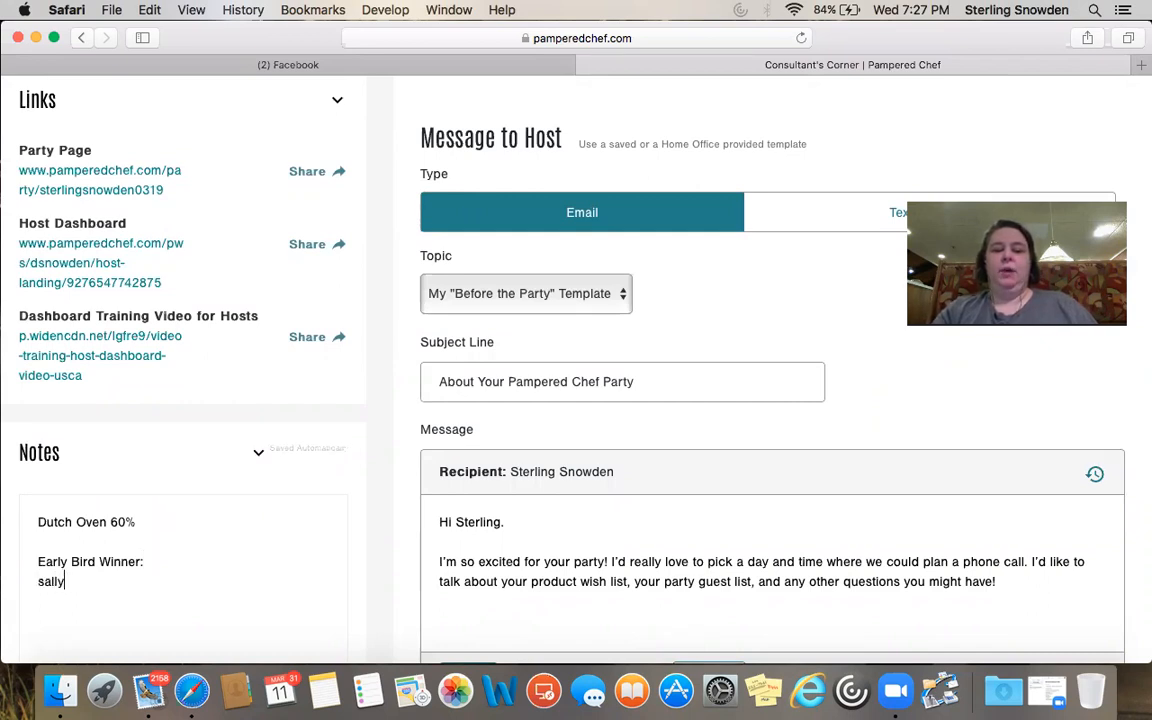
type("...season's best added to host order")
Add a note that the end-of-party winner also gets season's best added
key("Return")
type("en")
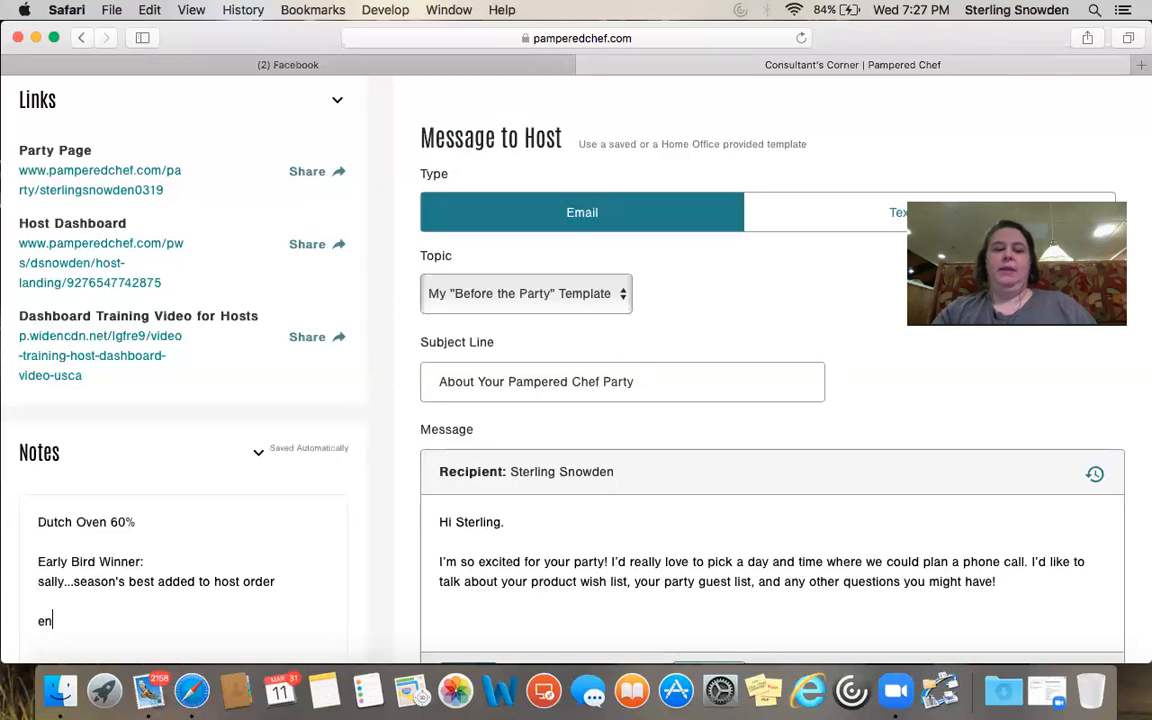
type("do of party ")
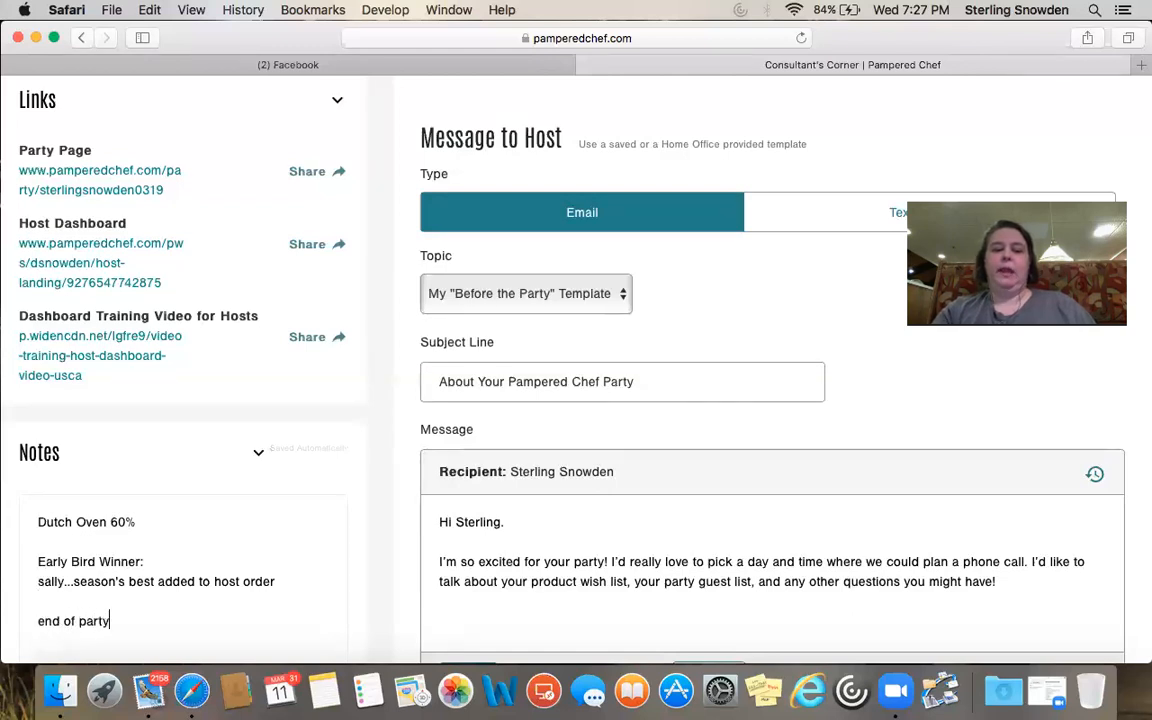
type("winner:")
key("Return")
type("Bob...")
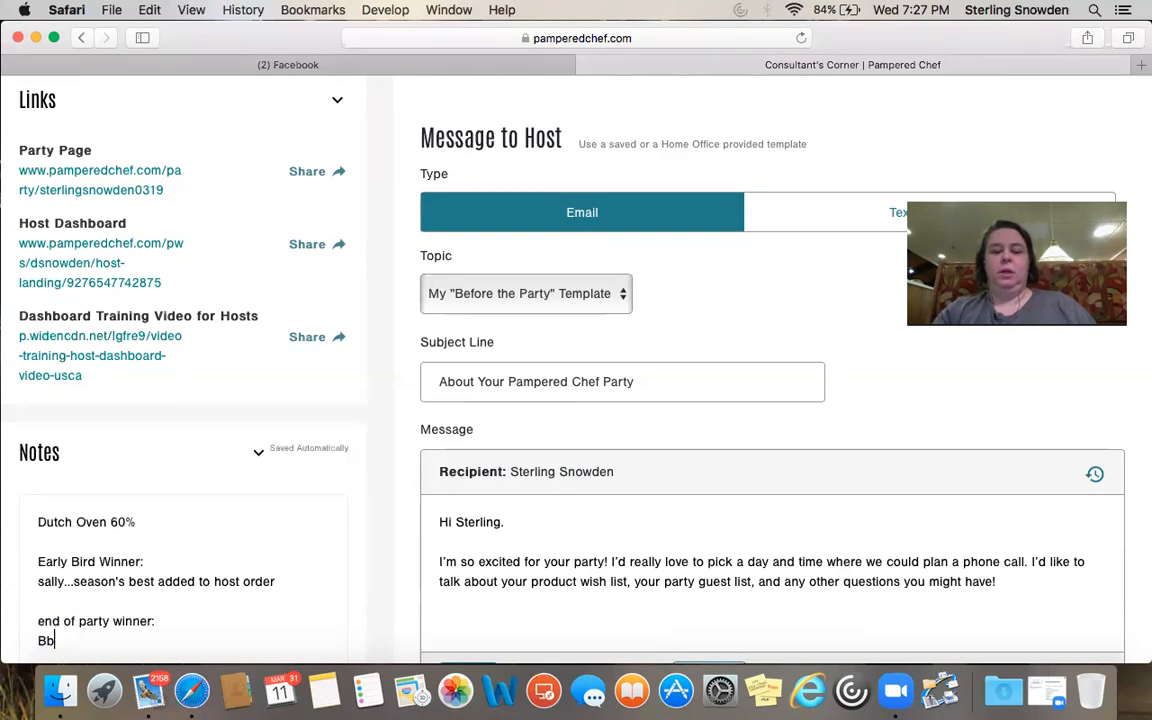
type(" season's best added to HIS order.")
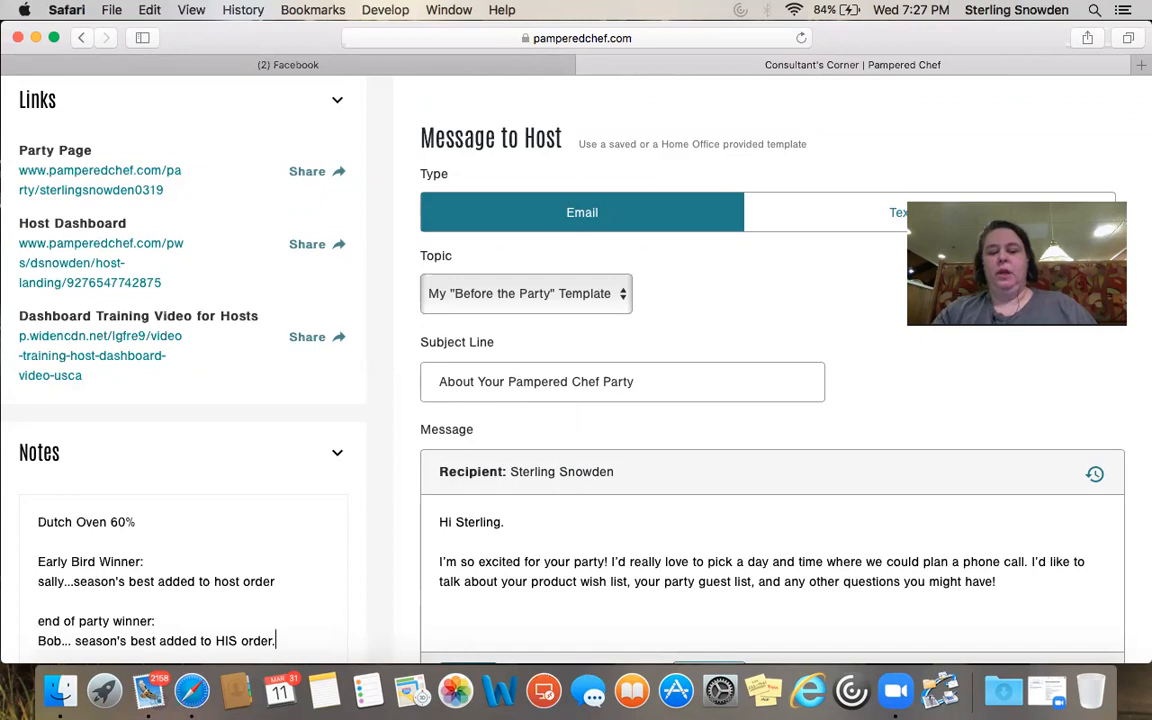
scroll(576, 370, "down", 5)
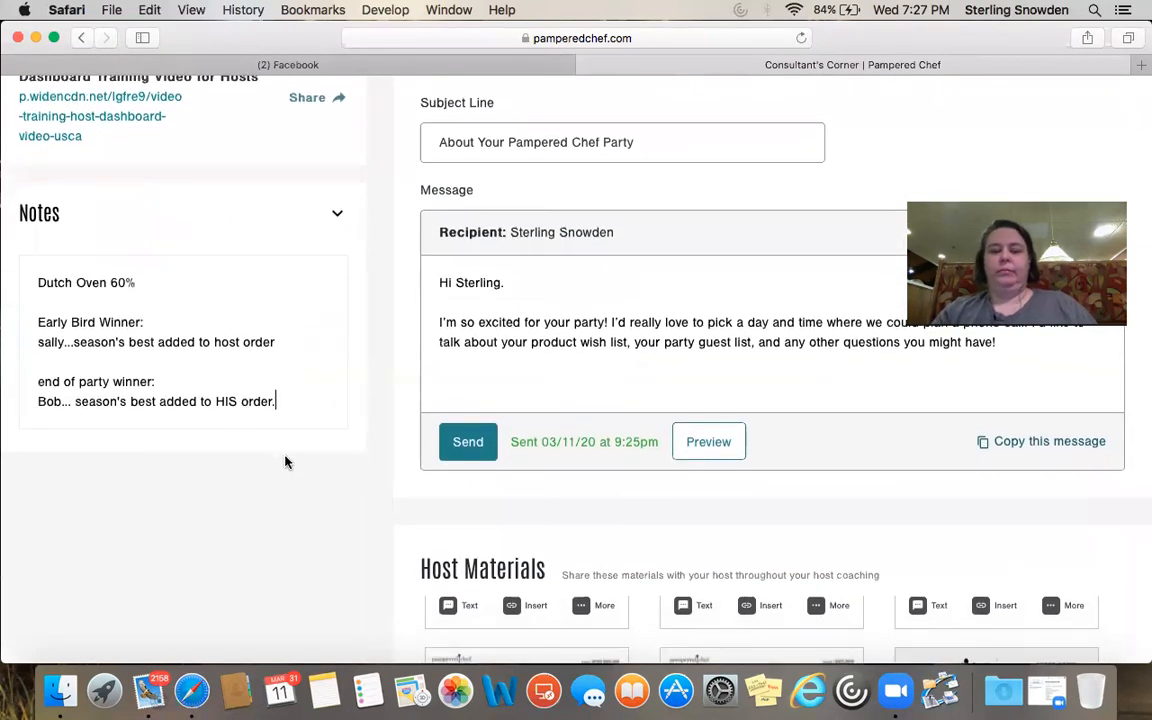
scroll(316, 352, "up", 7)
Check the empty guest list, then choose Connect from the party's options for the host wish list
scroll(316, 352, "down", 6)
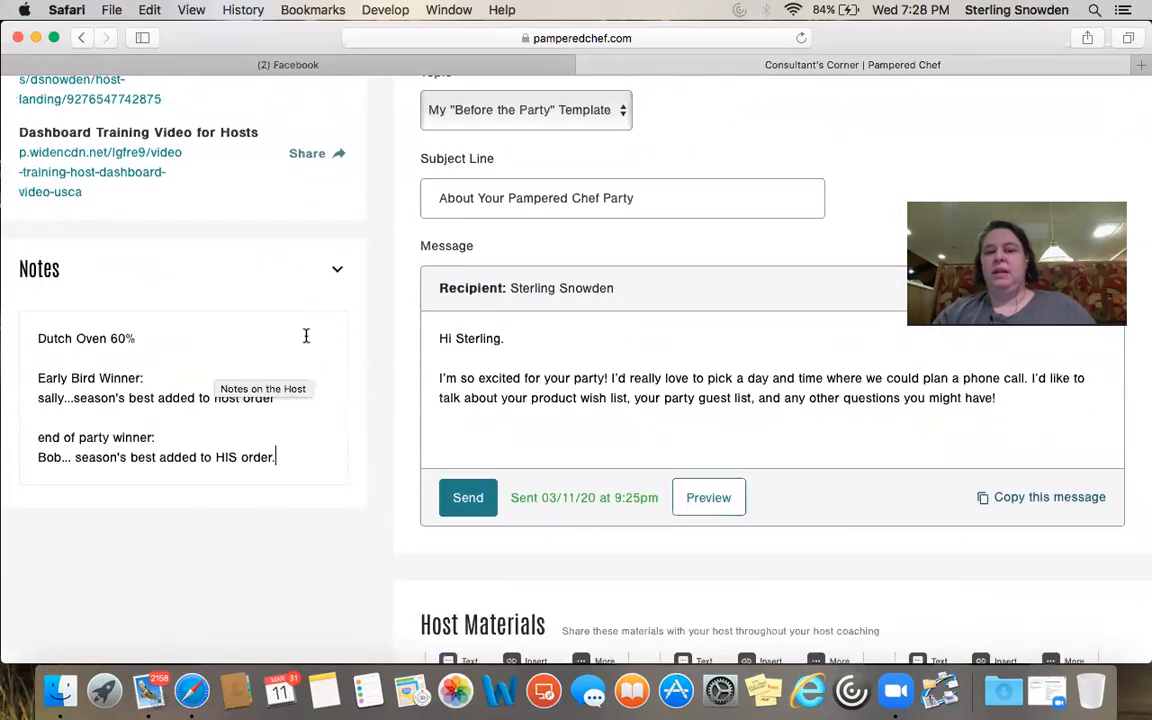
scroll(306, 336, "up", 14)
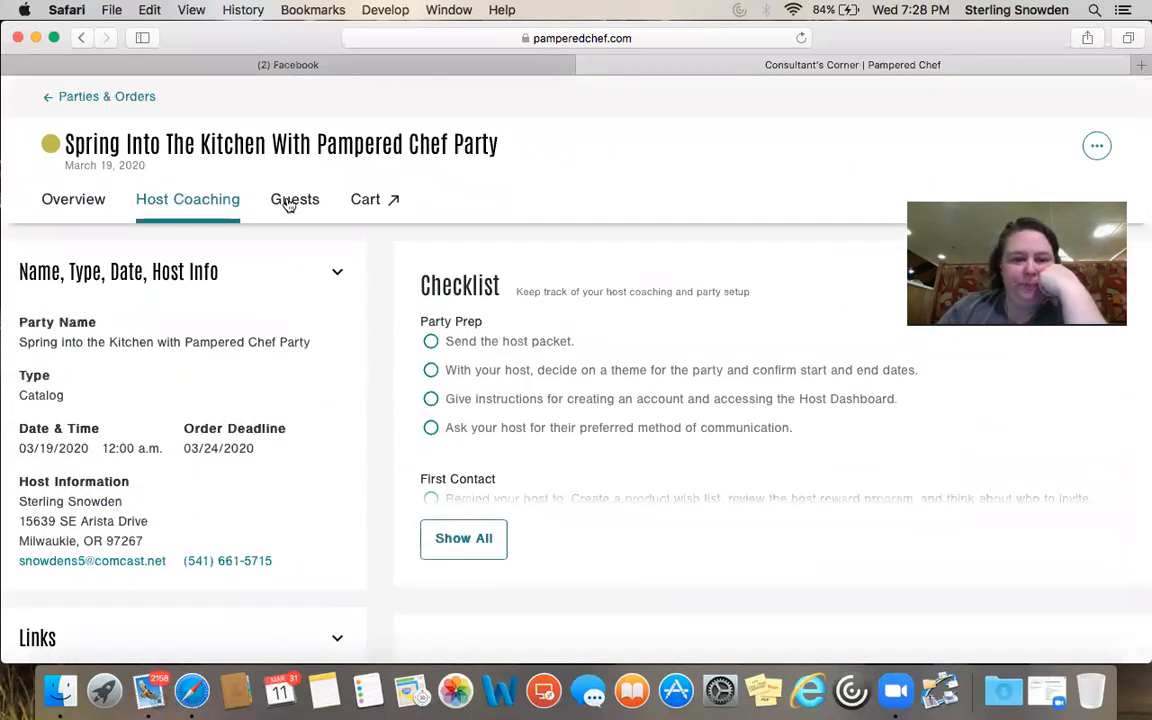
left_click(308, 201)
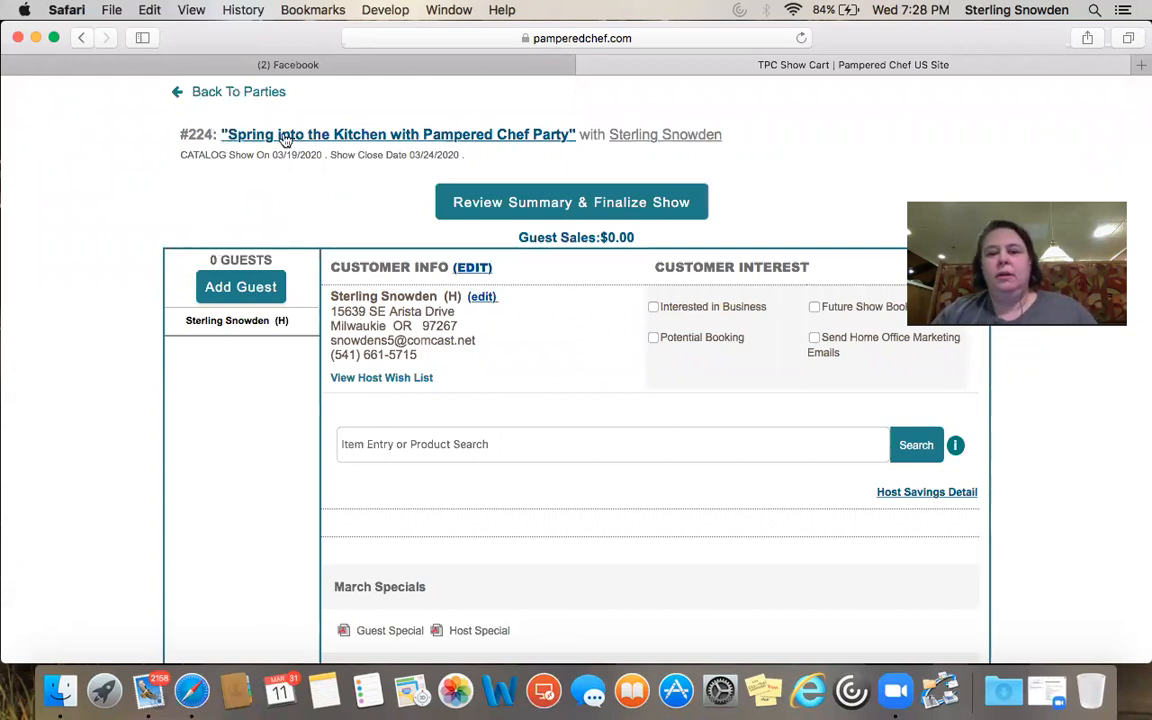
left_click(81, 38)
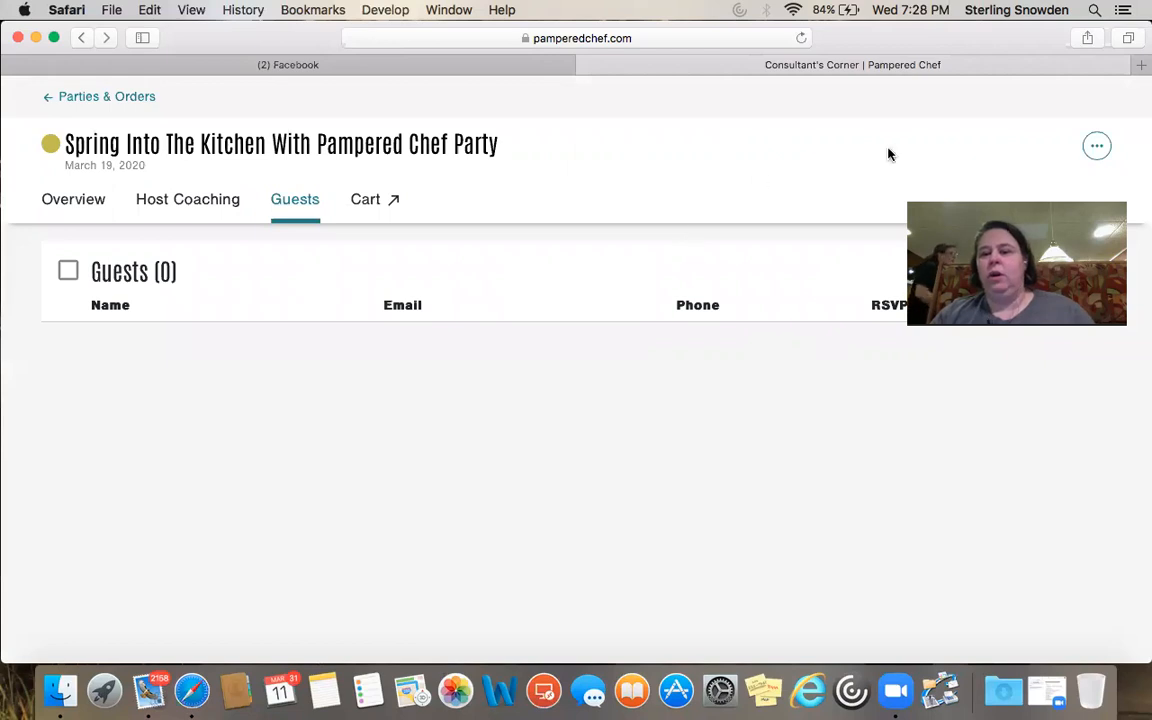
left_click(1097, 150)
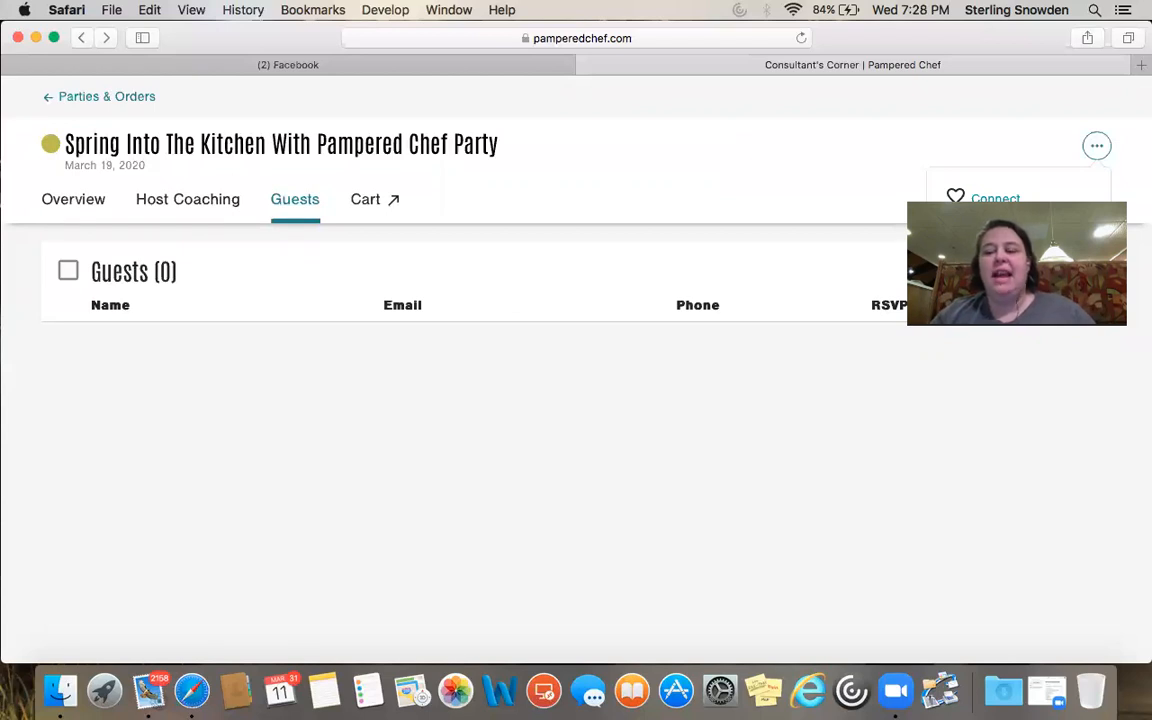
left_click(995, 198)
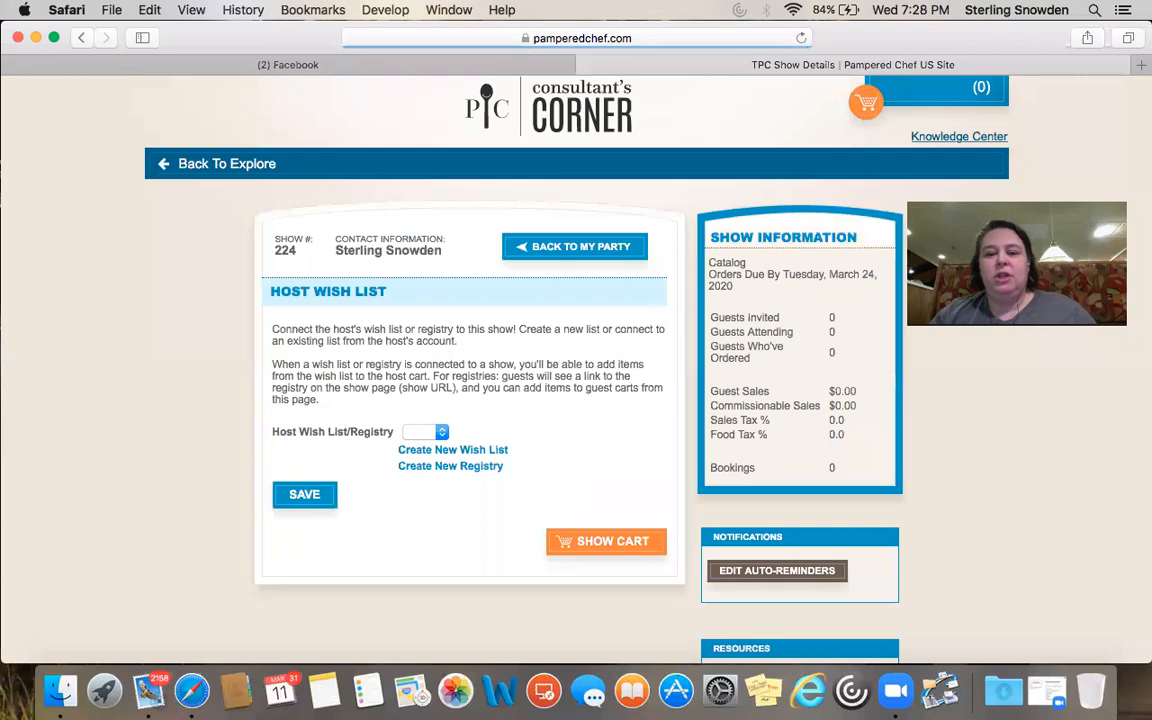
Connect the host wish list named 'test' to the party and save
left_click(441, 432)
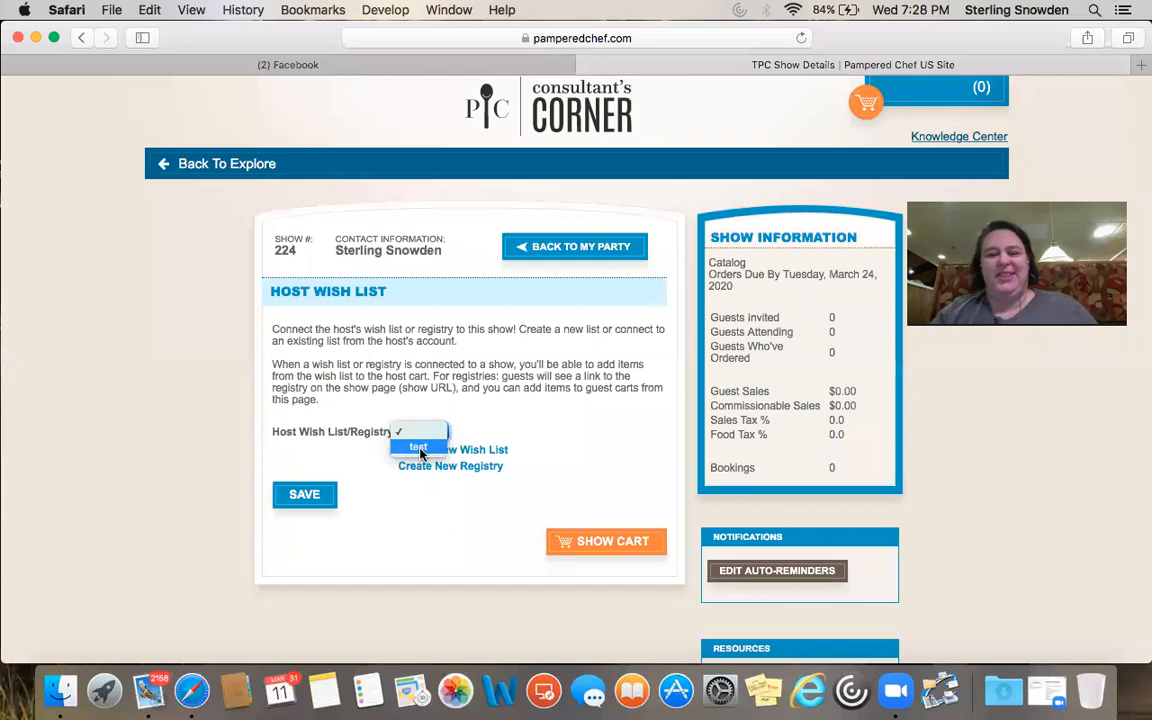
left_click(419, 448)
left_click(310, 505)
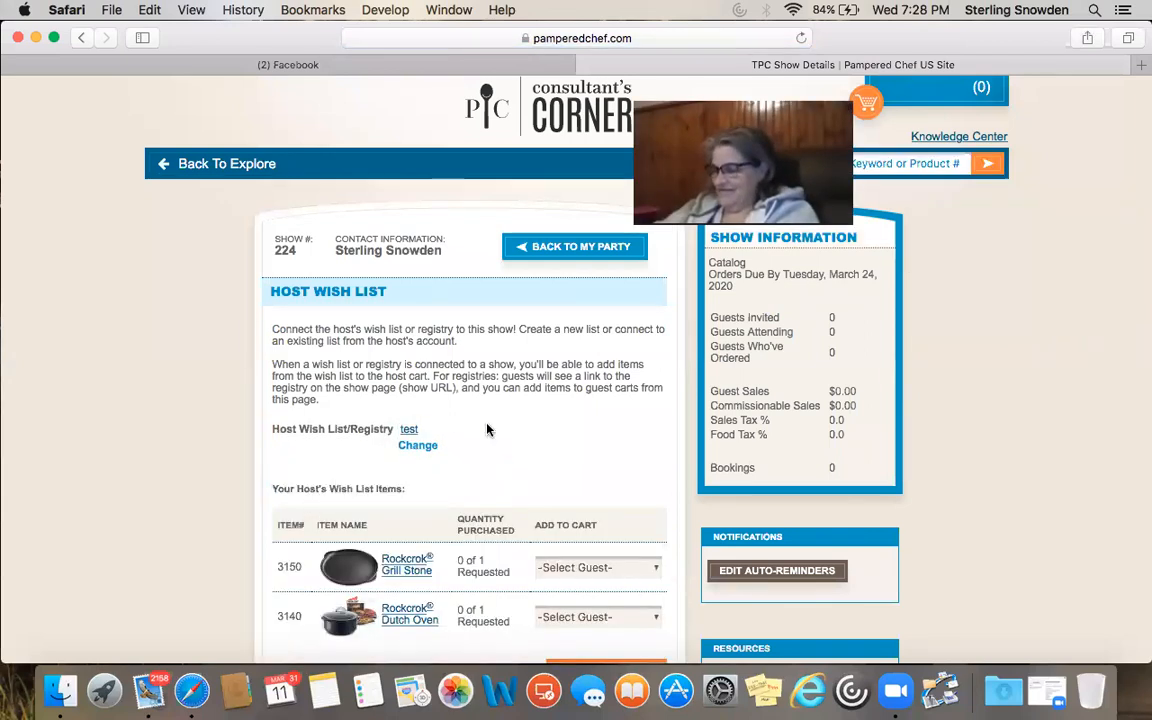
Return to the party, open the host cart and bring up the Add Guest form
scroll(493, 430, "down", 3)
scroll(493, 430, "up", 2)
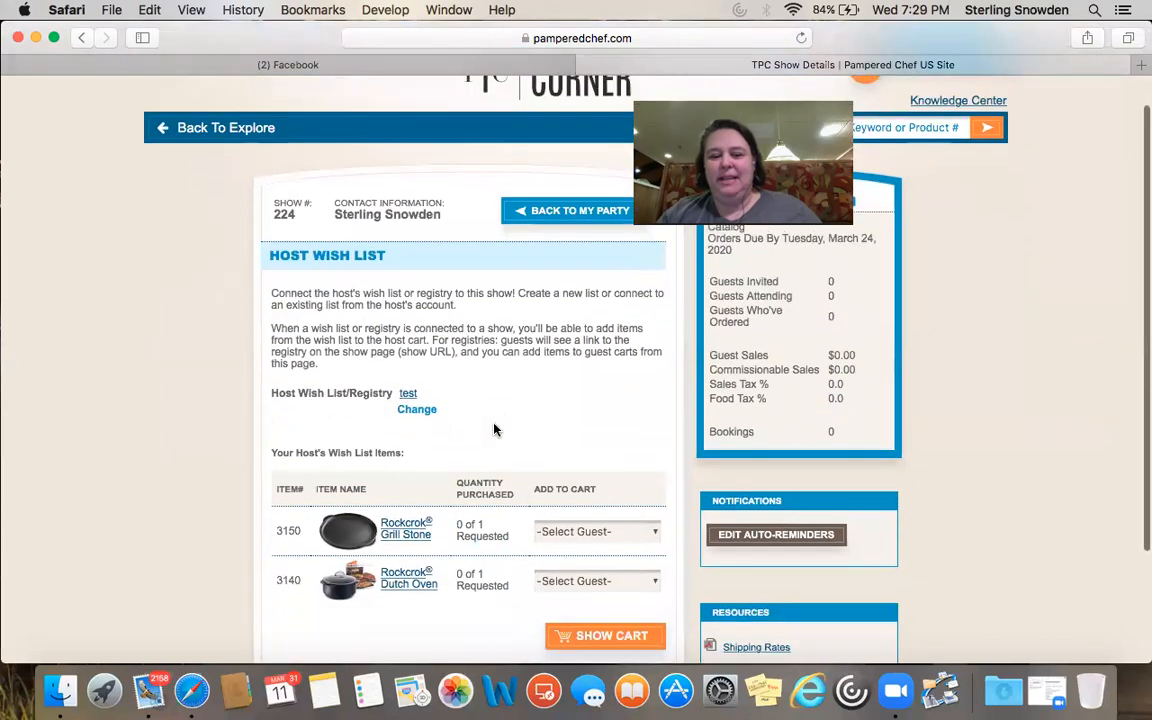
left_click(541, 200)
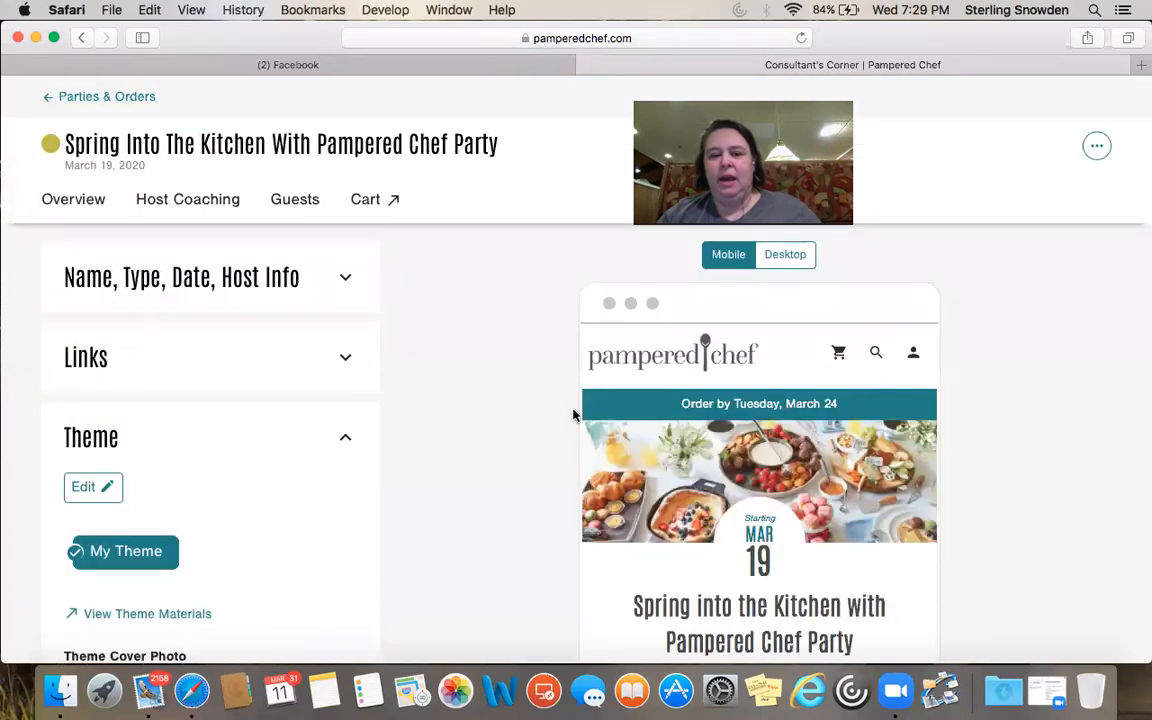
left_click(366, 204)
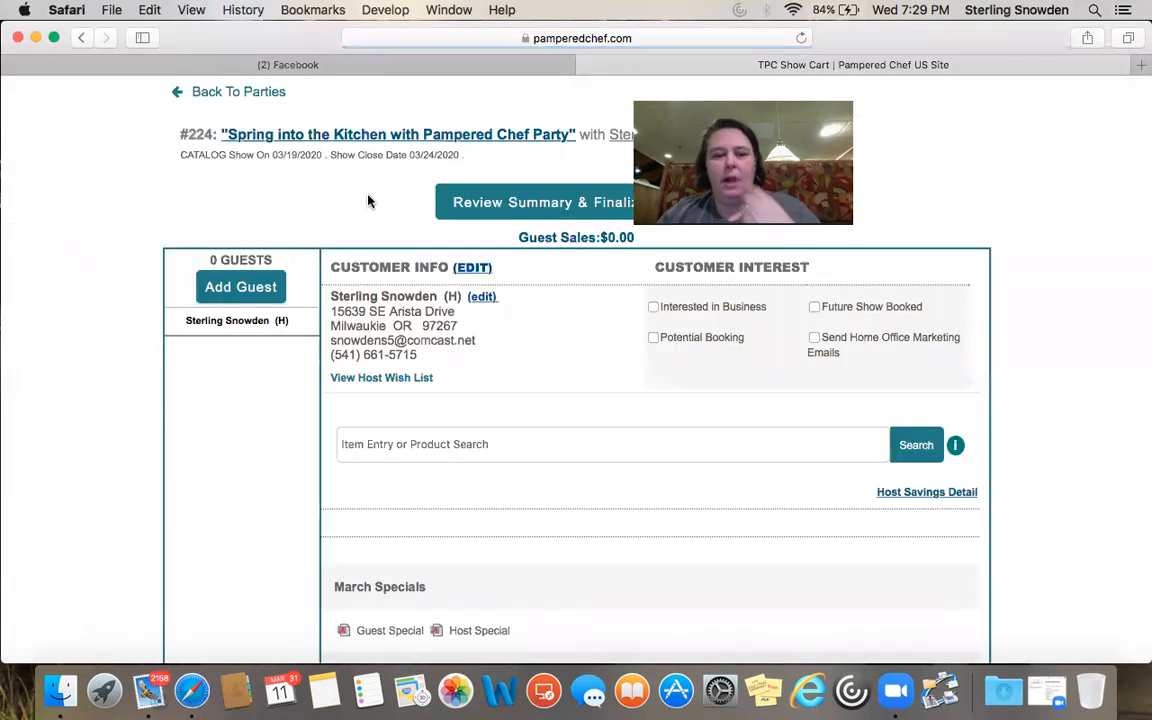
left_click(236, 282)
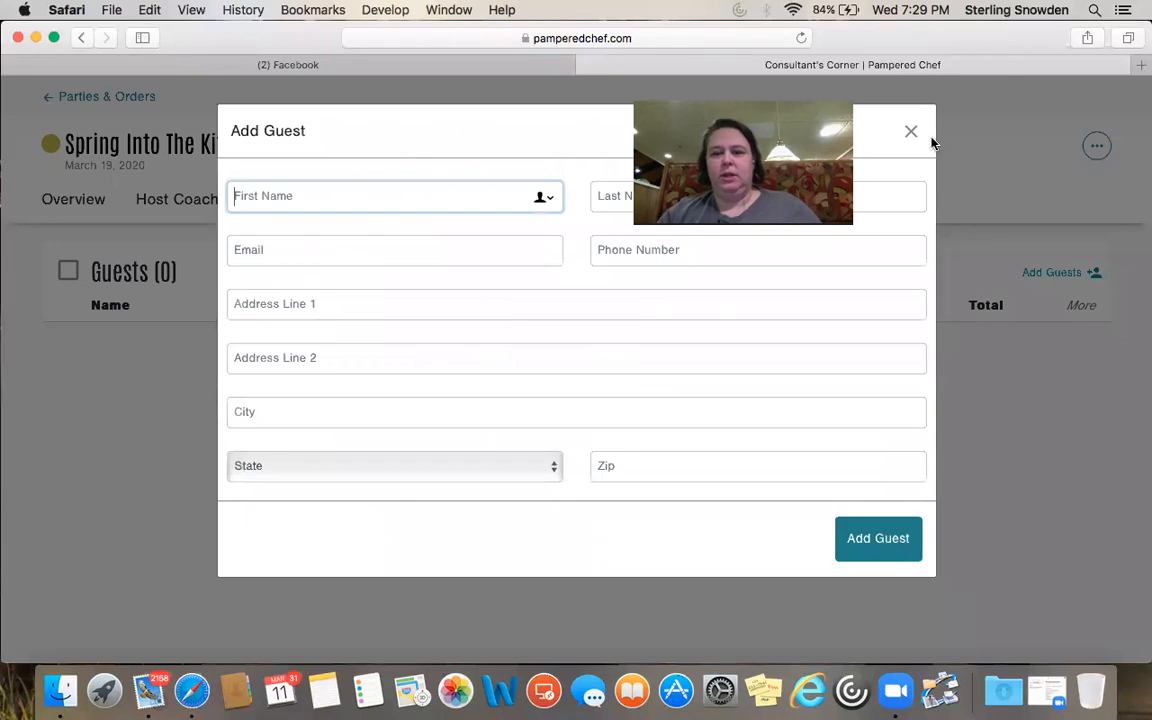
Dismiss the Add Guest form unchanged and go to View Host Wish List
left_click(911, 130)
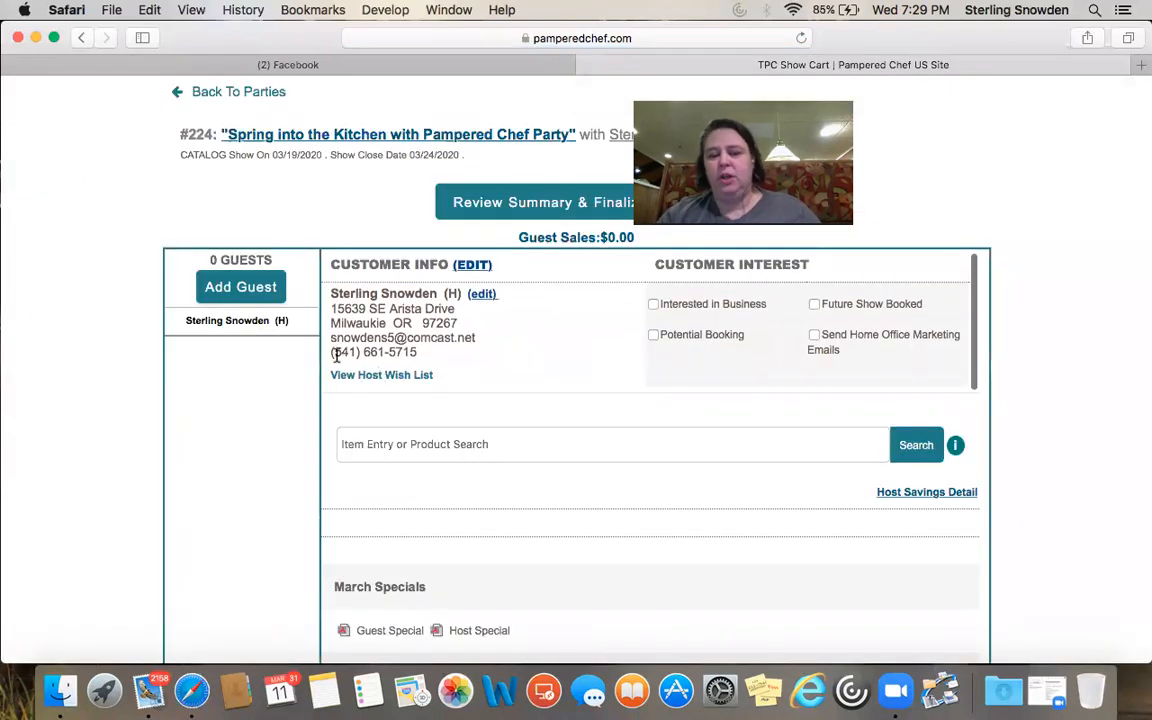
left_click(353, 381)
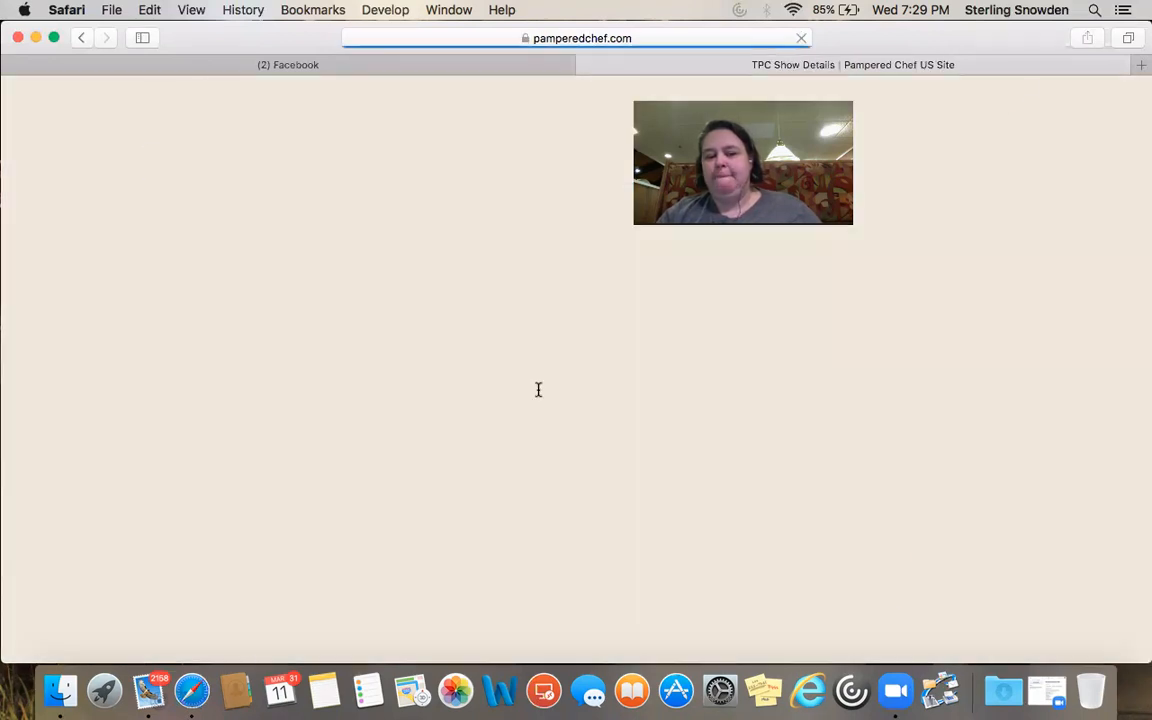
Add the Rockcrok Grill Stone (#3150) to the host's cart and view it at $80.00
scroll(538, 390, "down", 4)
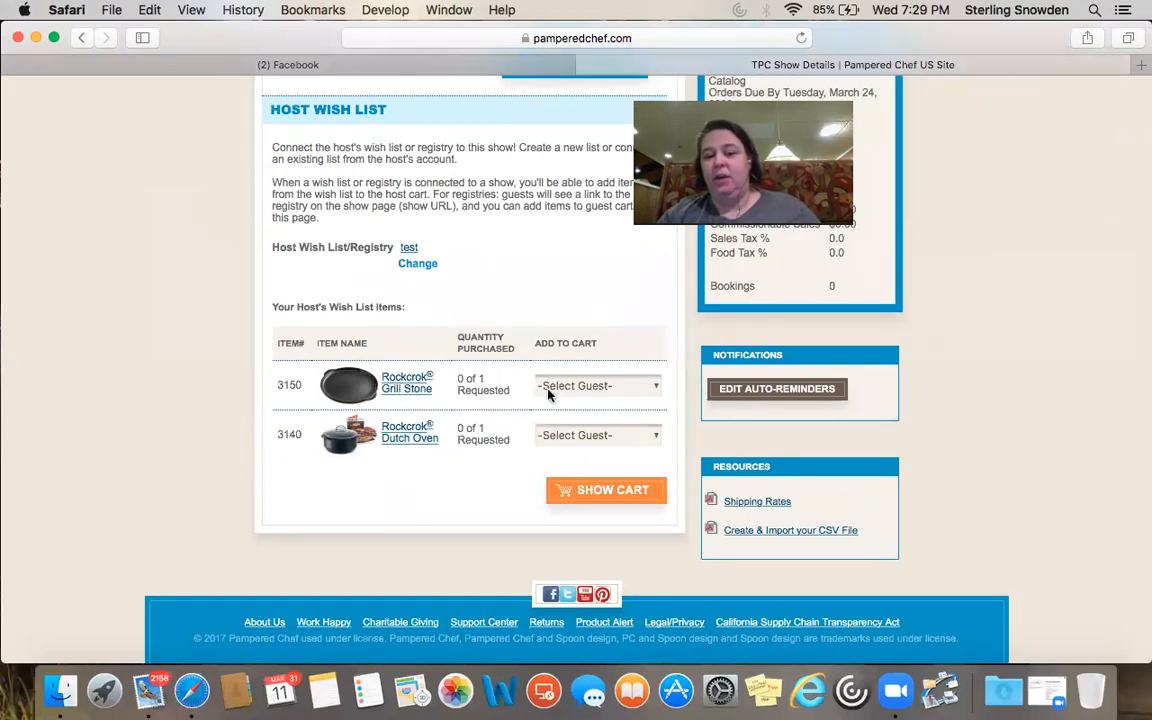
left_click(652, 386)
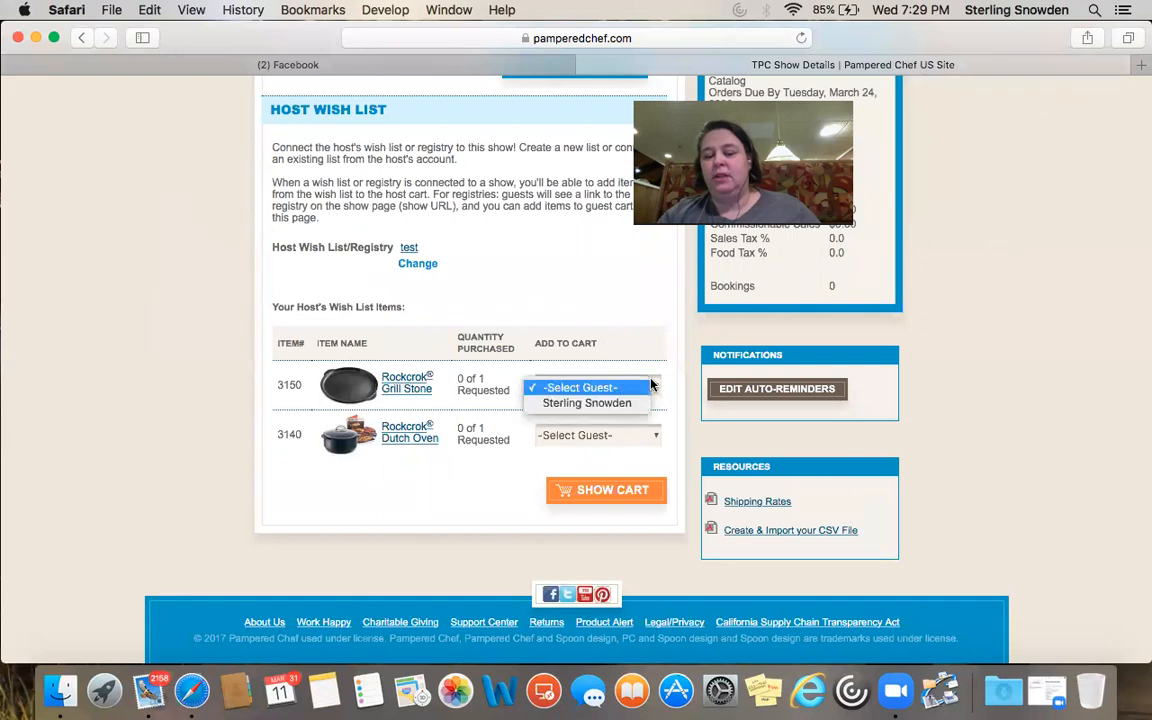
left_click(595, 404)
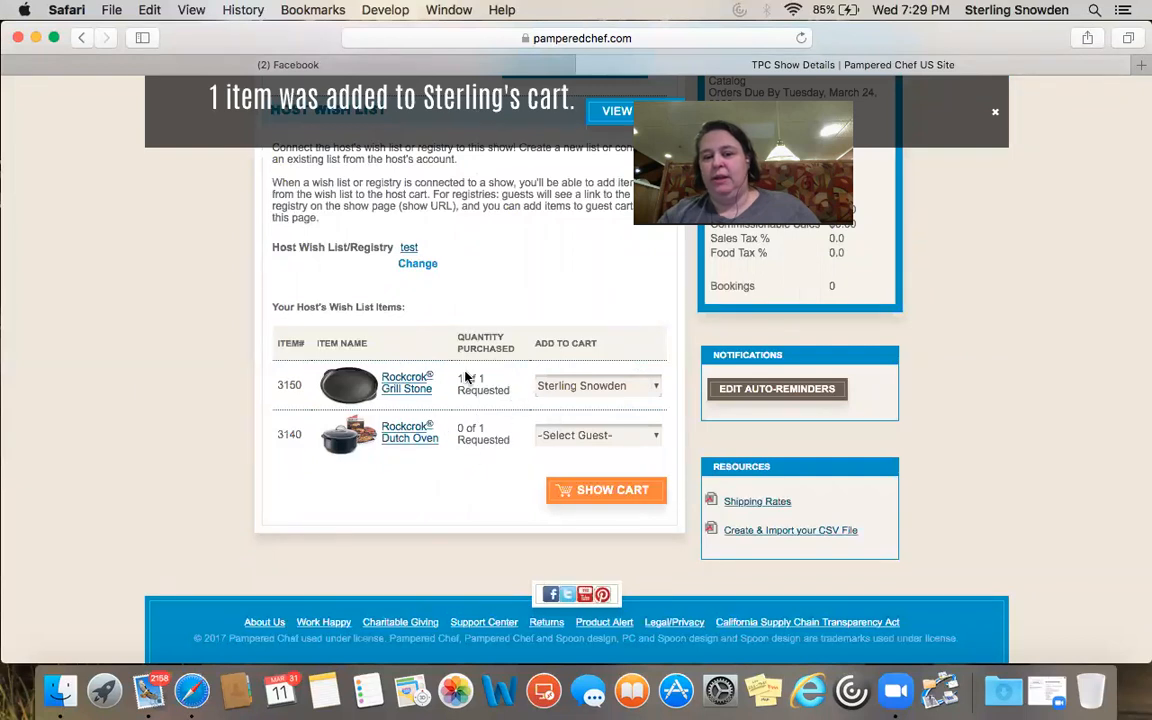
left_click(613, 490)
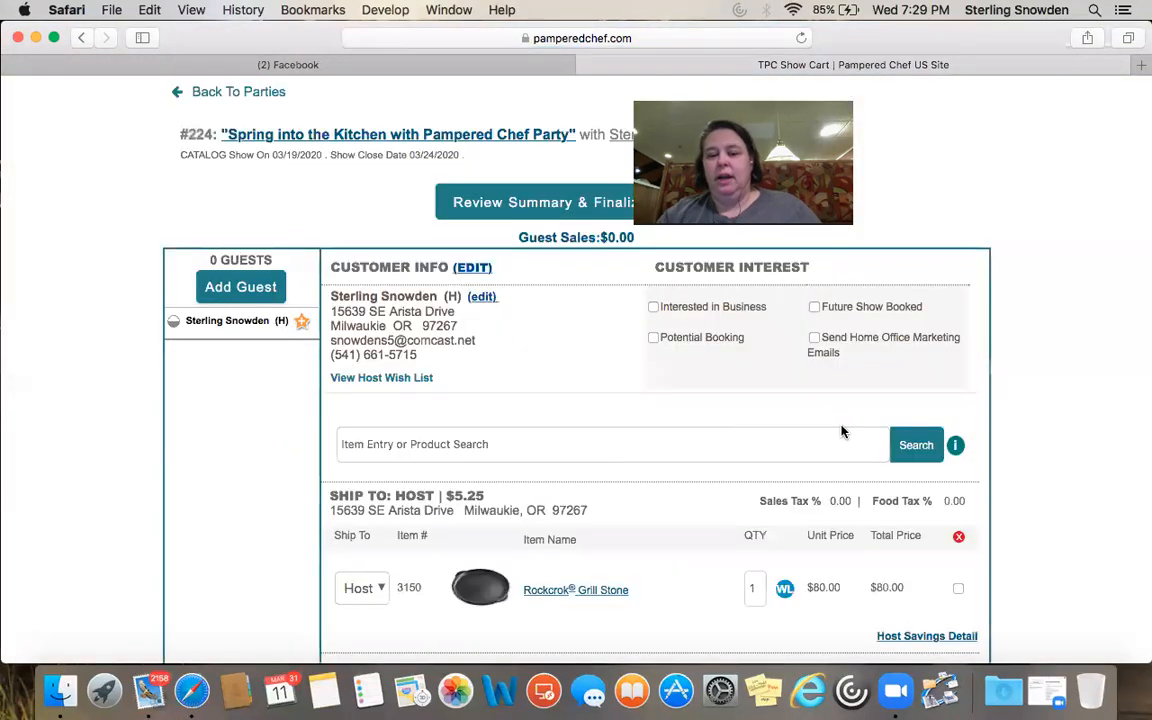
Go back to the parties list, then Home, and find the new 03/19/2020 party with $80.00 sales
scroll(841, 429, "down", 5)
scroll(669, 490, "up", 5)
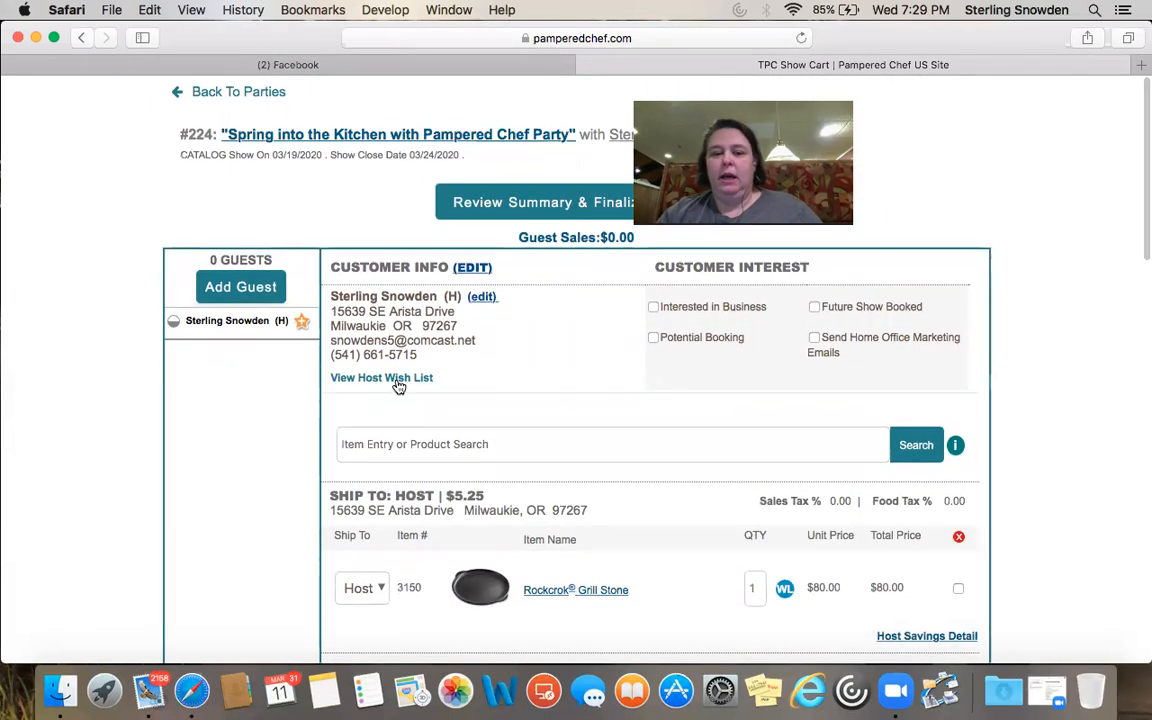
left_click(240, 91)
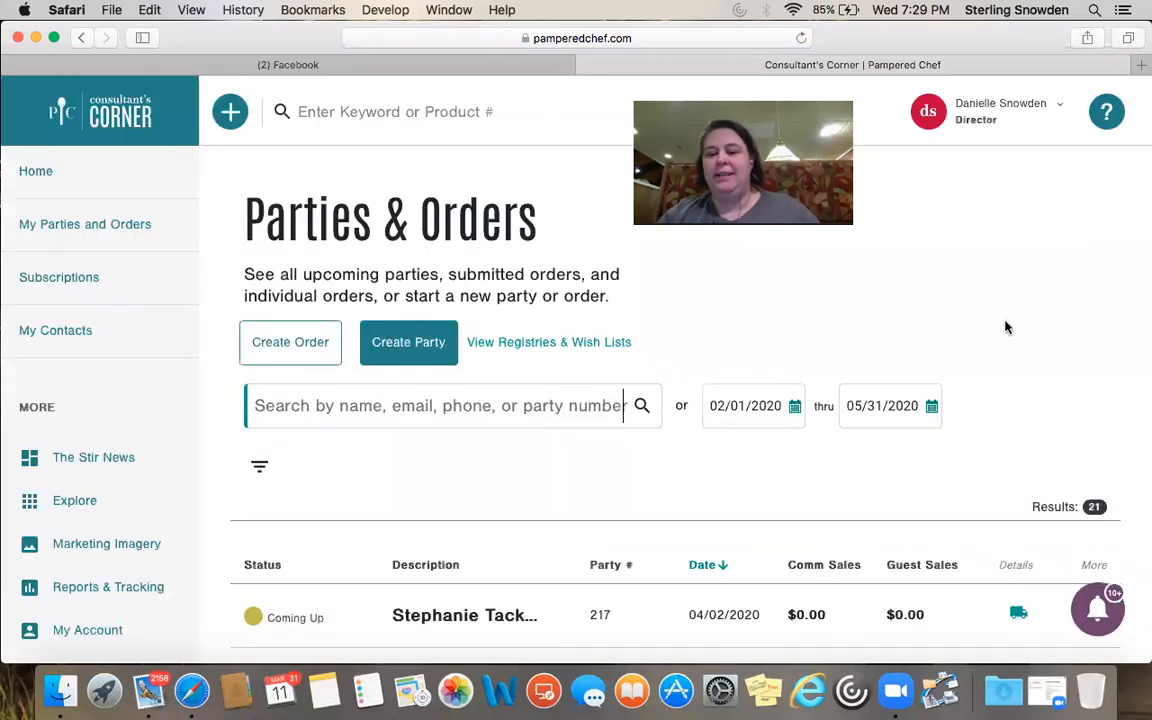
scroll(1006, 327, "down", 8)
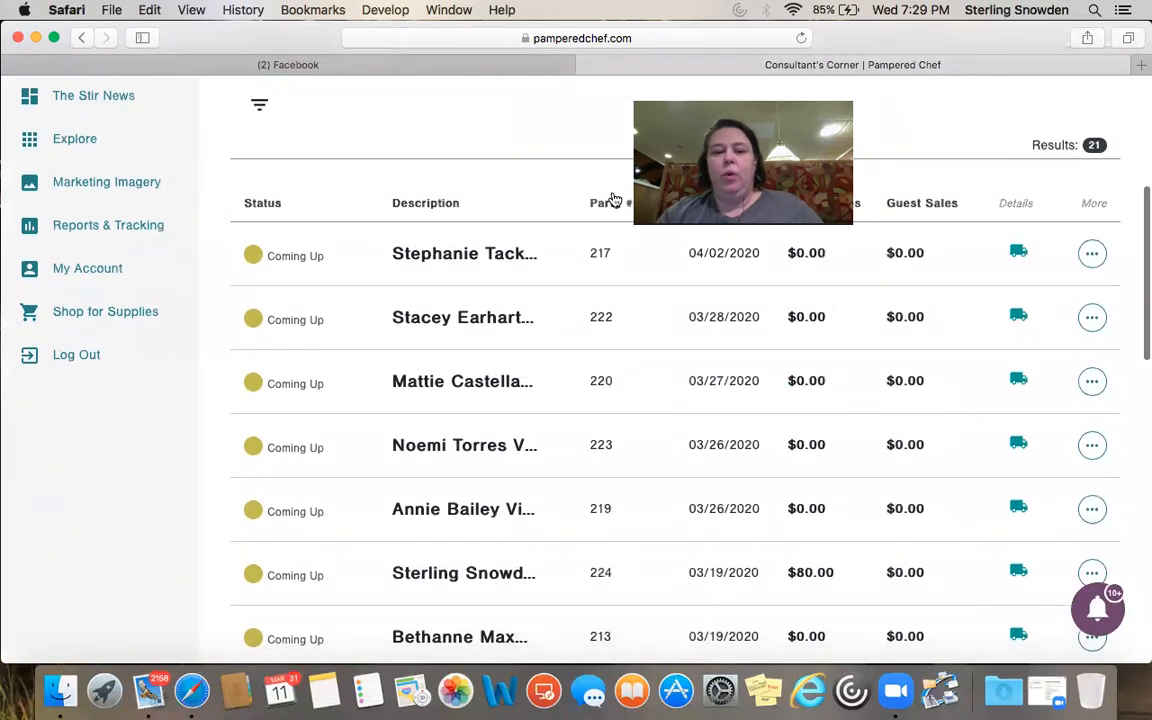
scroll(615, 200, "up", 8)
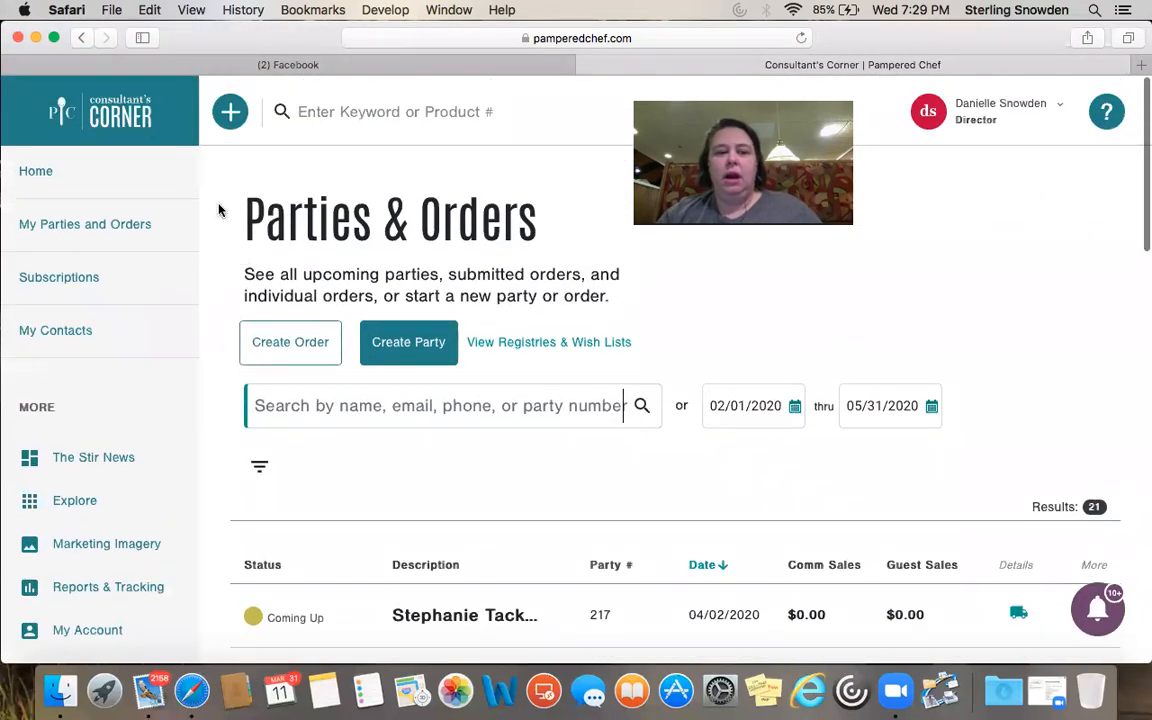
scroll(219, 211, "down", 4)
scroll(219, 211, "up", 4)
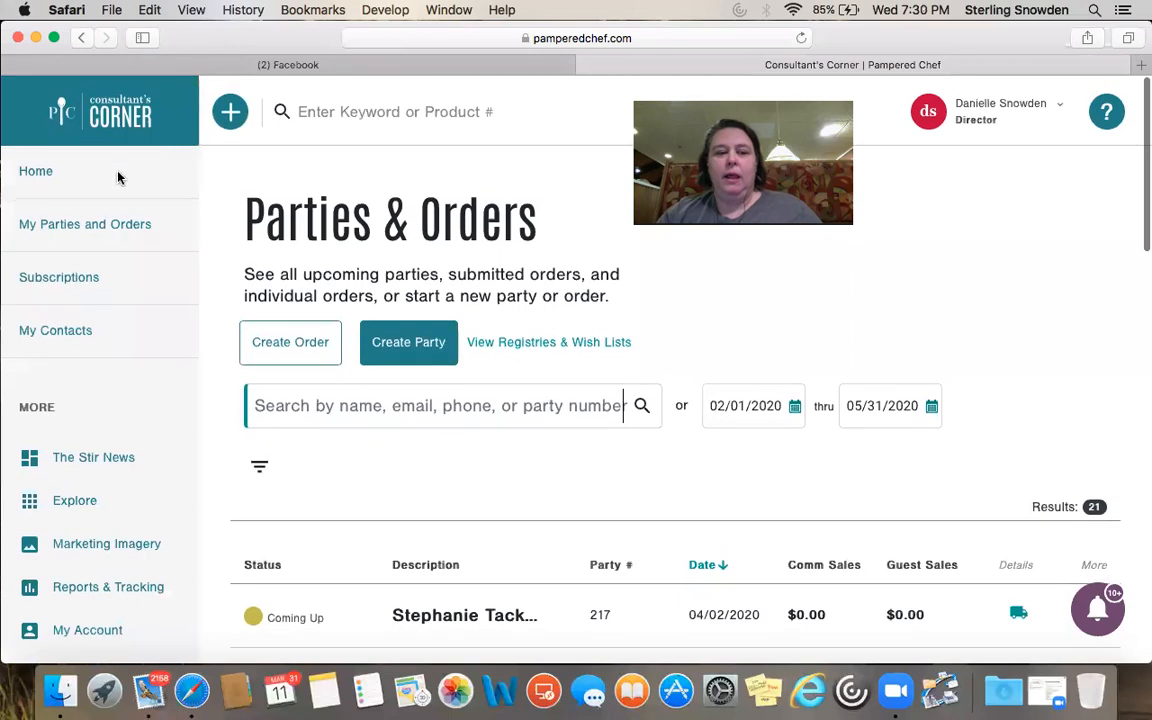
left_click(19, 173)
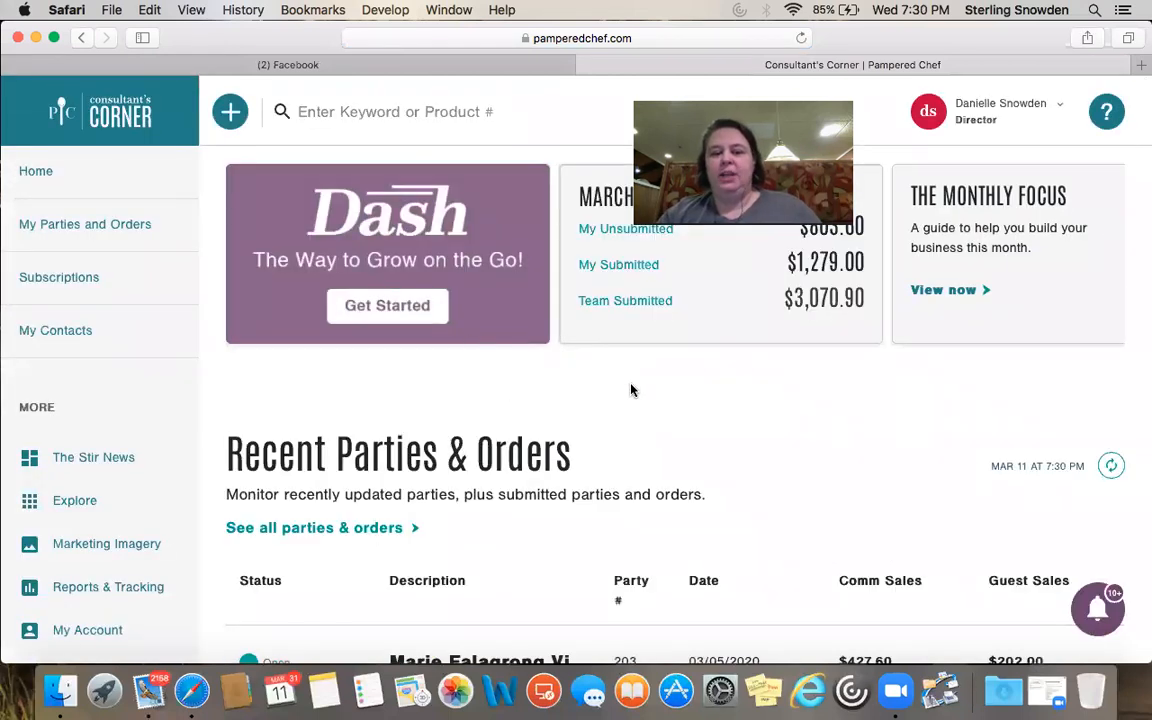
scroll(631, 390, "down", 5)
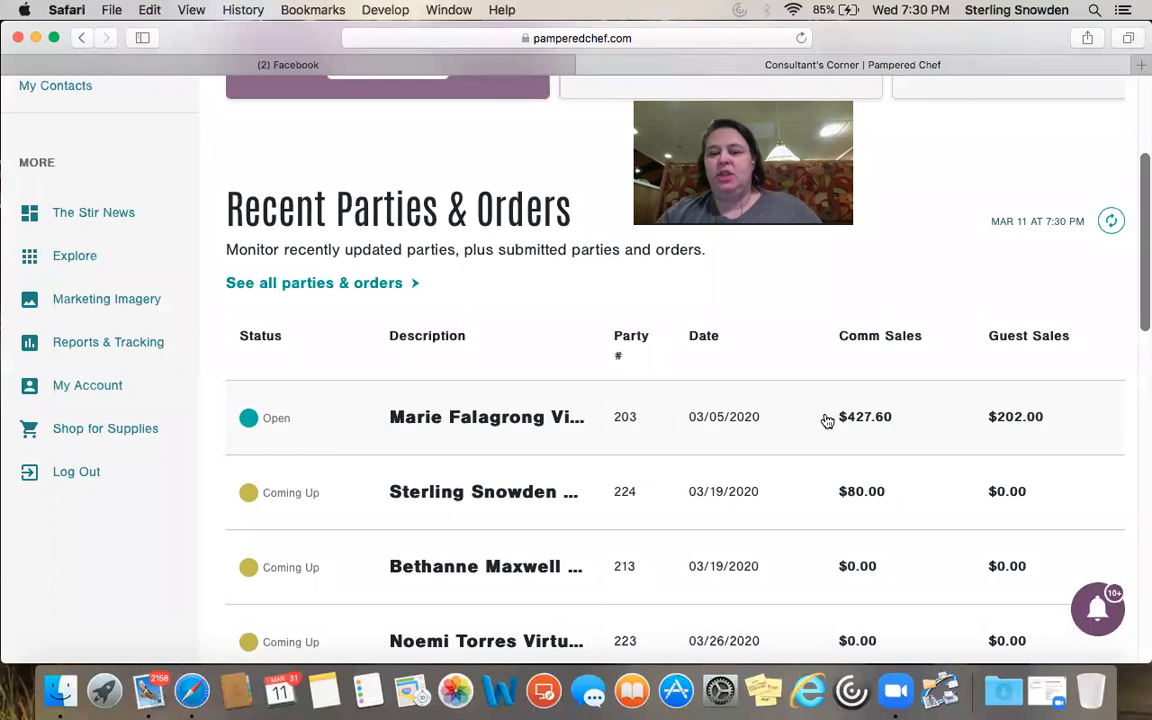
scroll(827, 421, "down", 2)
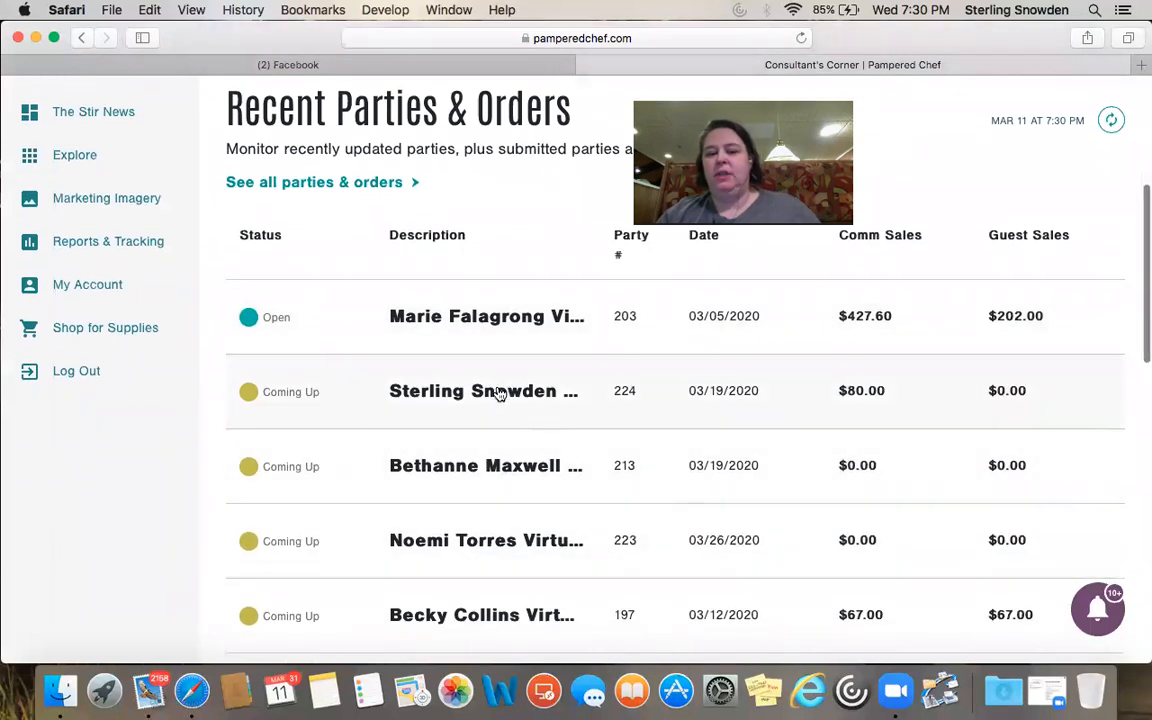
Open and scroll through the Spring into the Kitchen party's cart
left_click(498, 393)
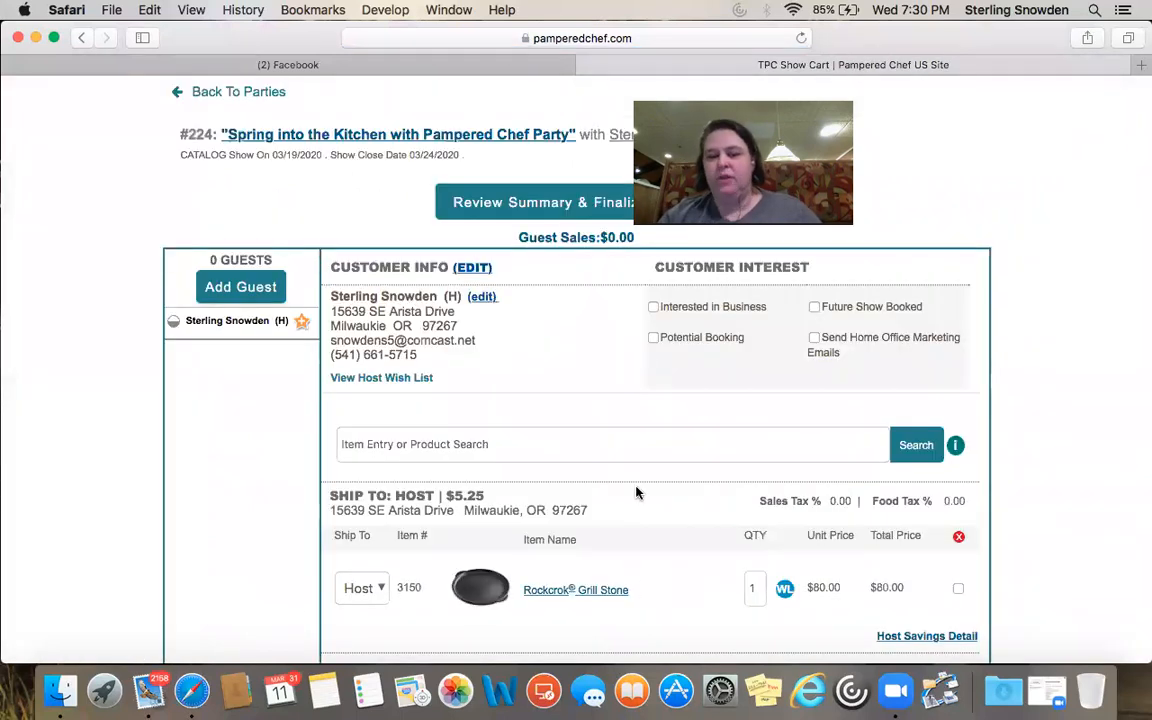
scroll(637, 492, "down", 10)
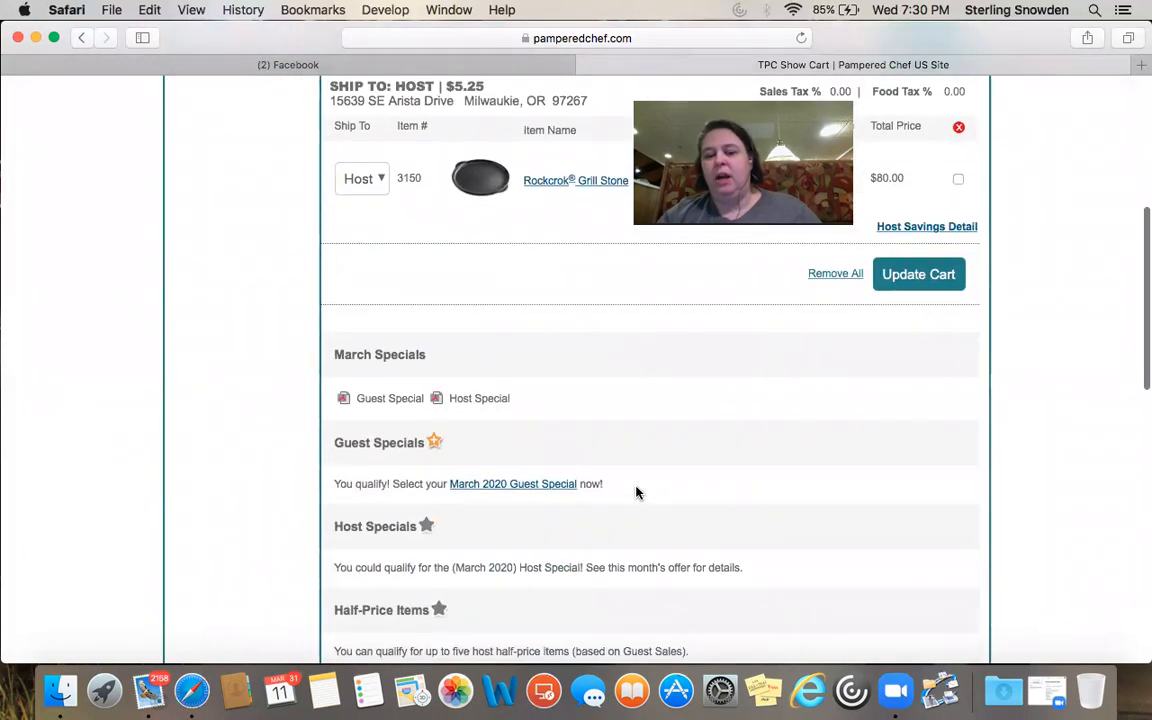
scroll(637, 492, "up", 10)
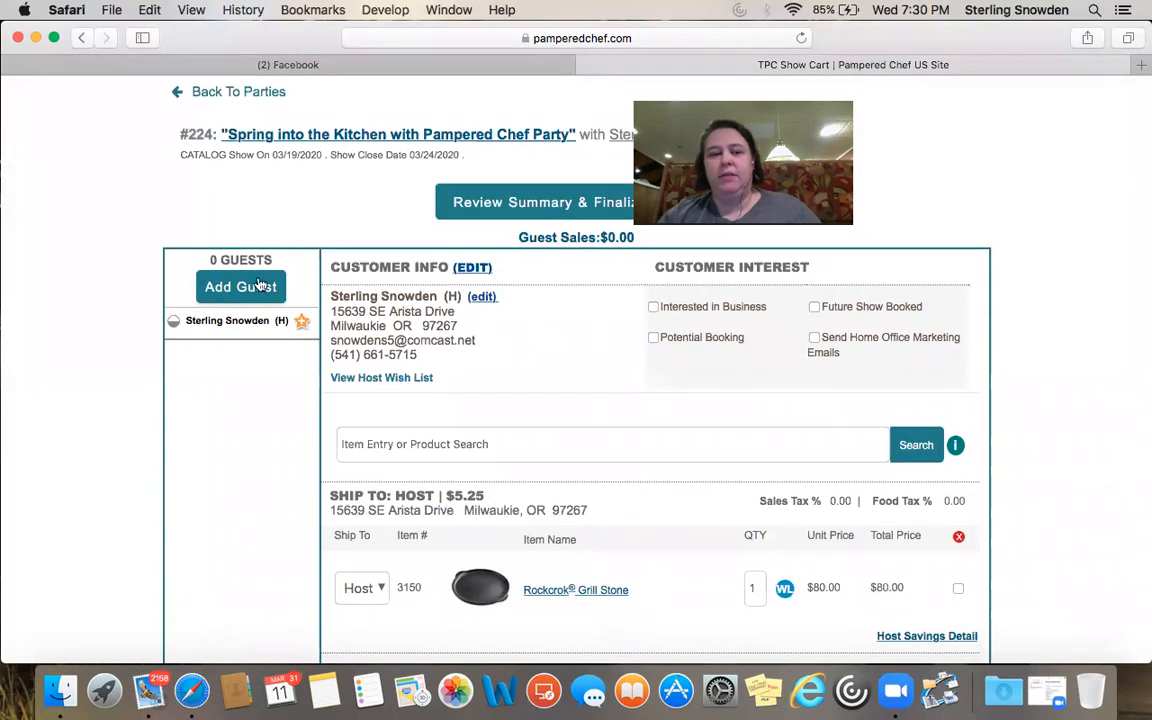
Go back to the Parties & Orders list and scroll through it
left_click(235, 95)
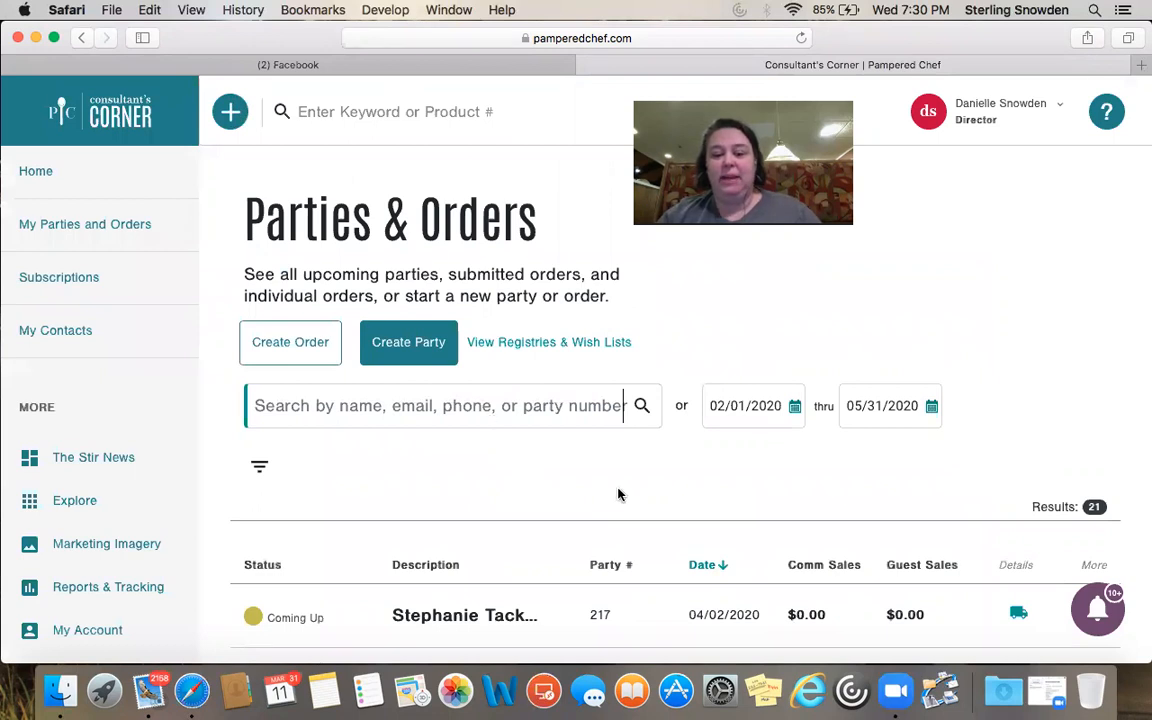
scroll(617, 494, "down", 5)
scroll(617, 494, "up", 5)
left_click(35, 180)
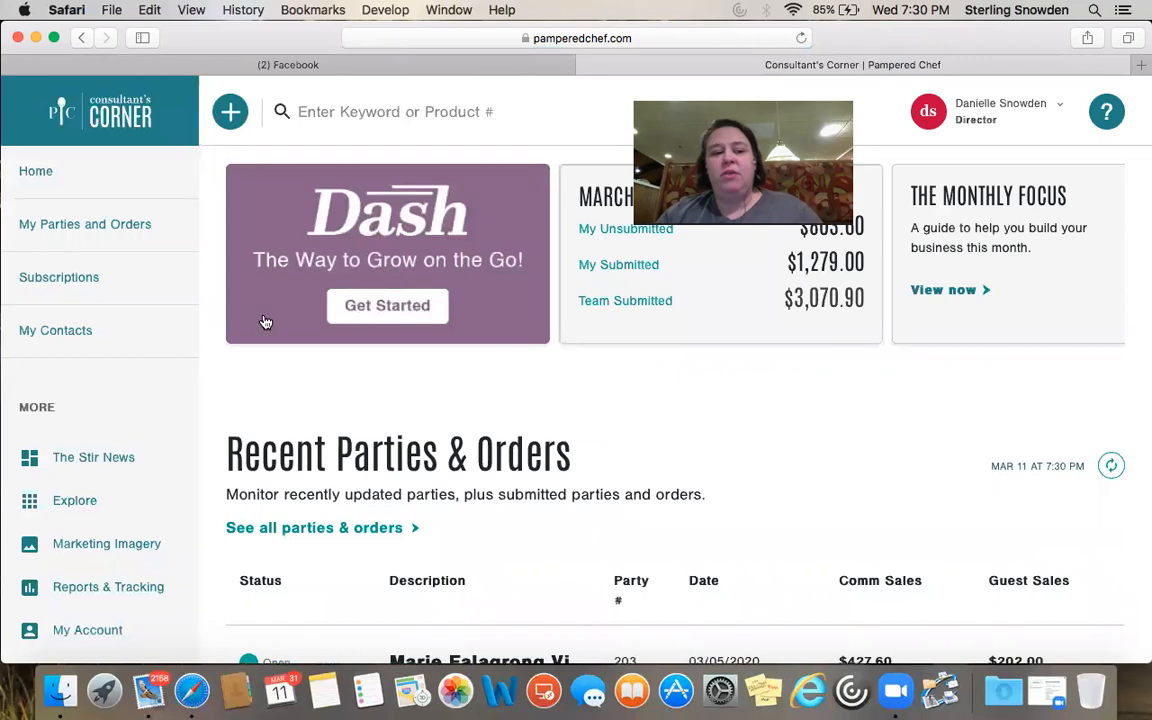
scroll(186, 277, "down", 4)
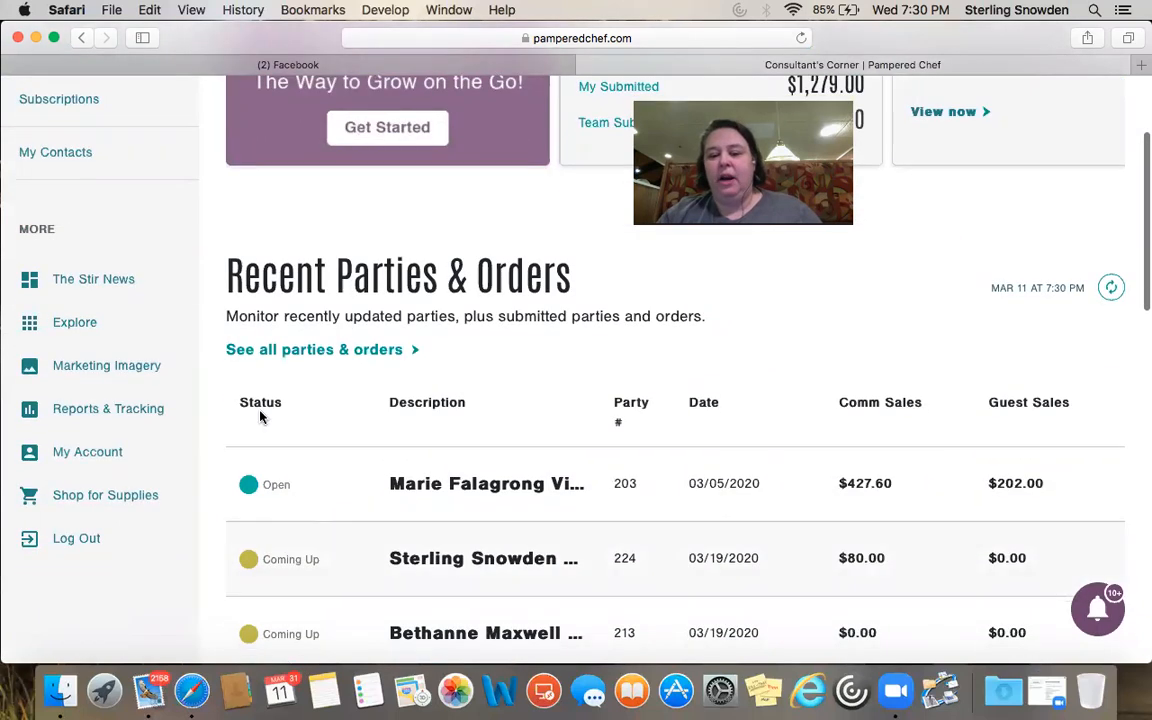
scroll(265, 395, "up", 3)
scroll(200, 310, "up", 1)
left_click(108, 224)
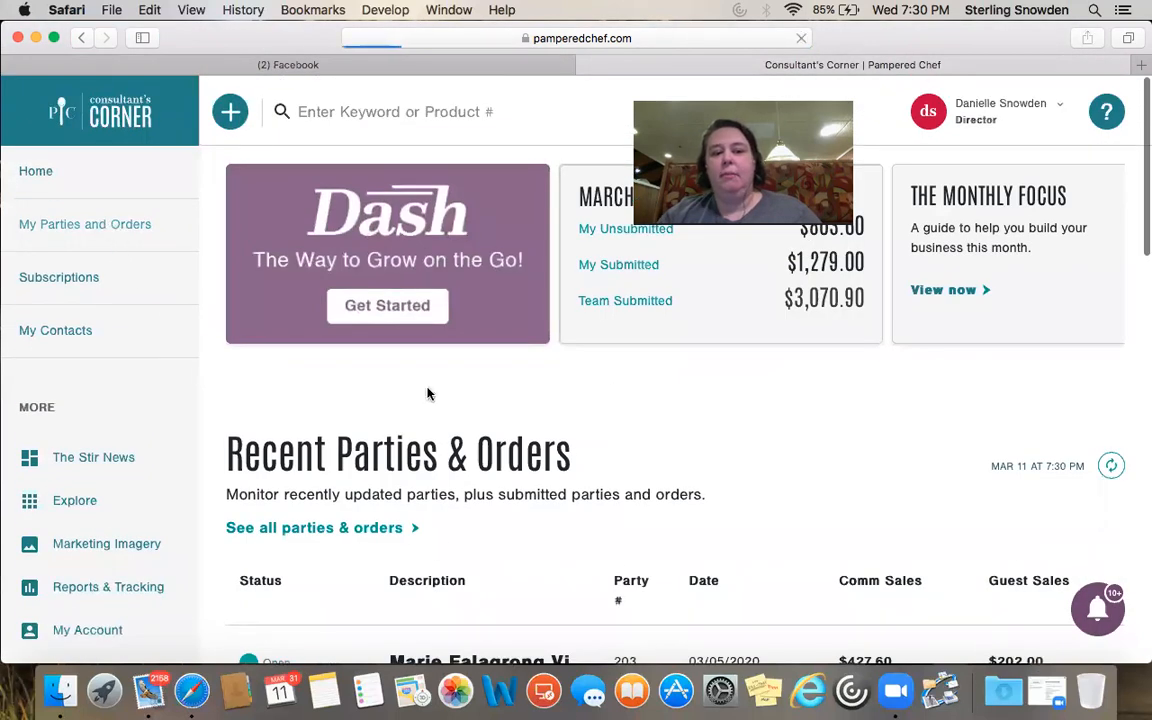
scroll(931, 345, "down", 5)
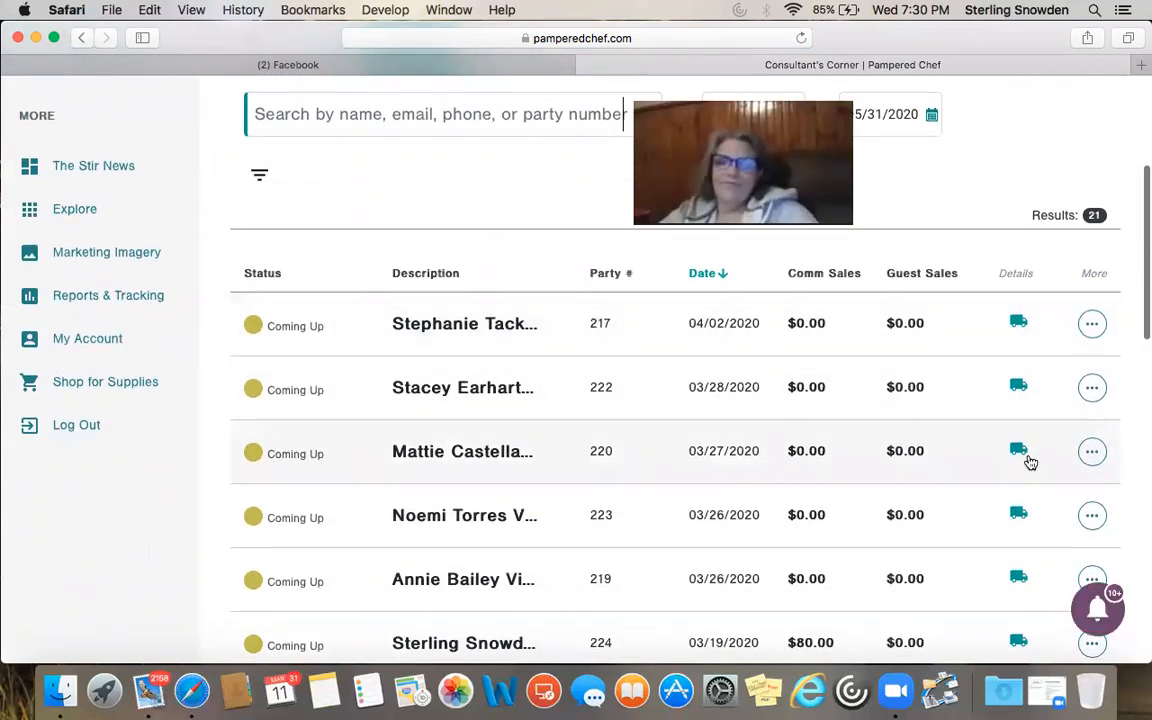
scroll(1013, 411, "down", 2)
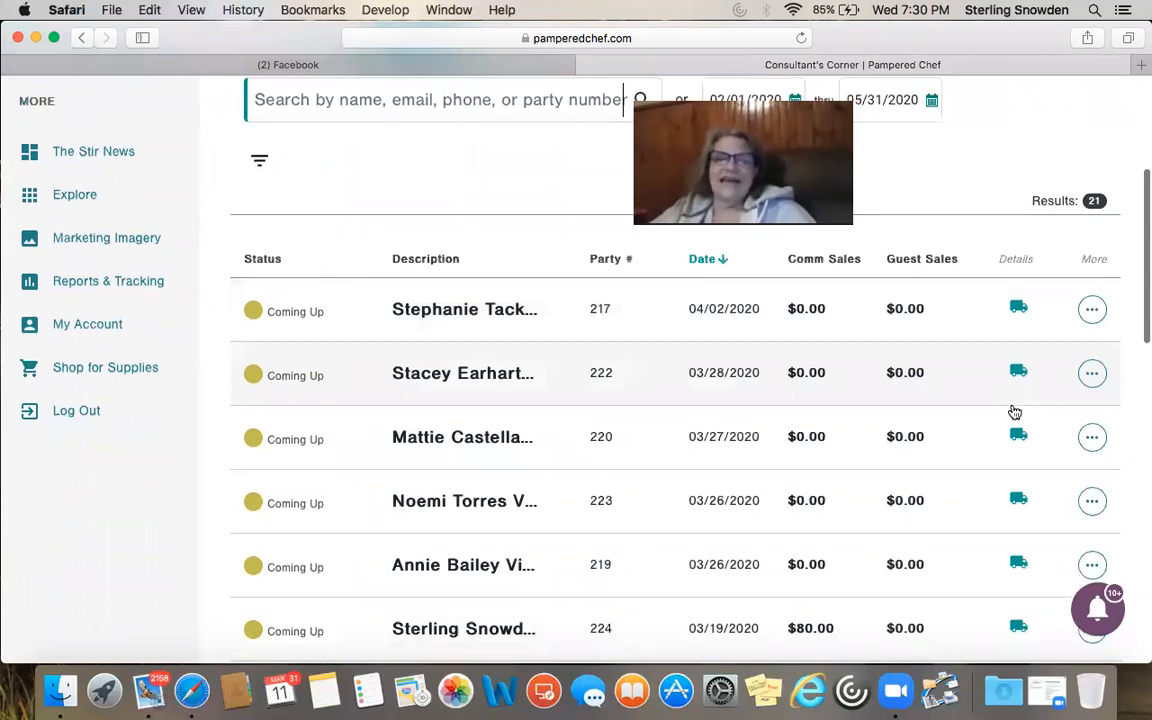
scroll(1013, 411, "down", 6)
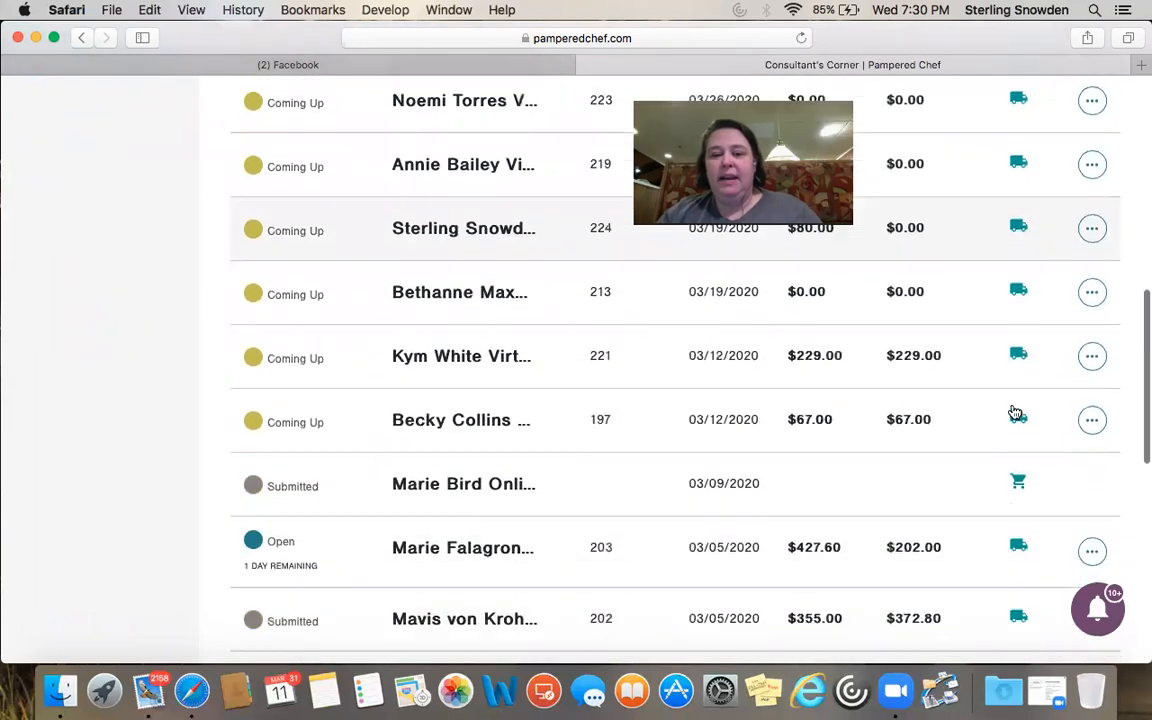
scroll(1014, 410, "down", 2)
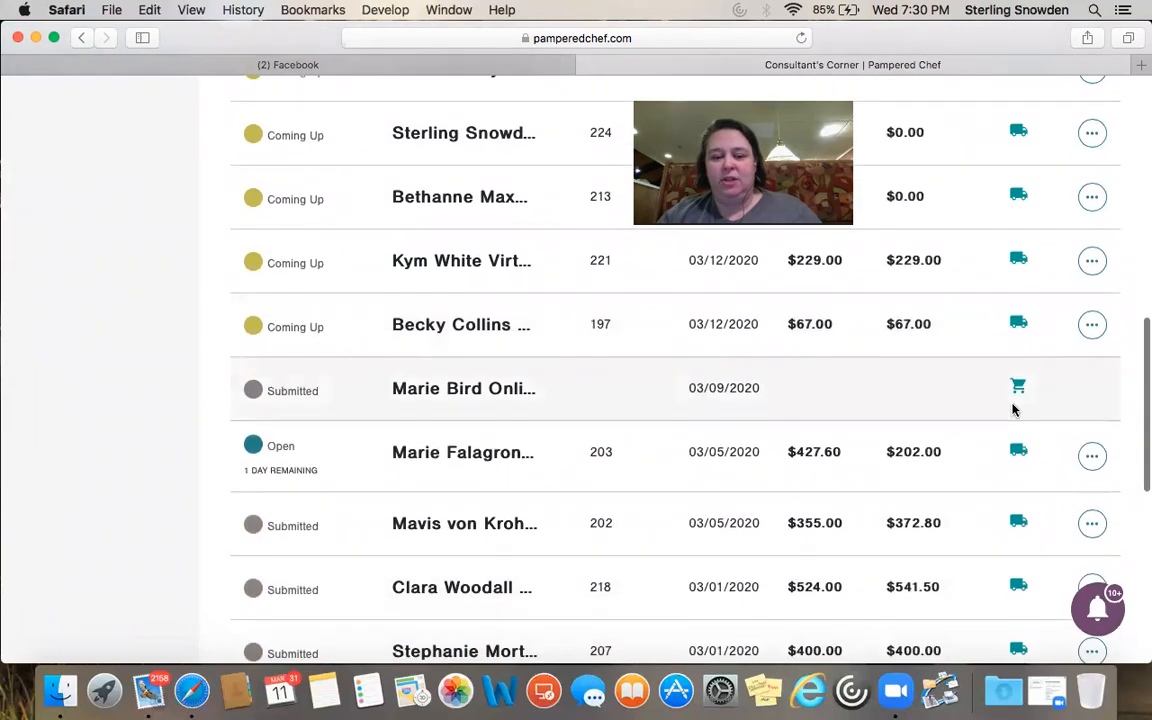
scroll(1013, 410, "down", 2)
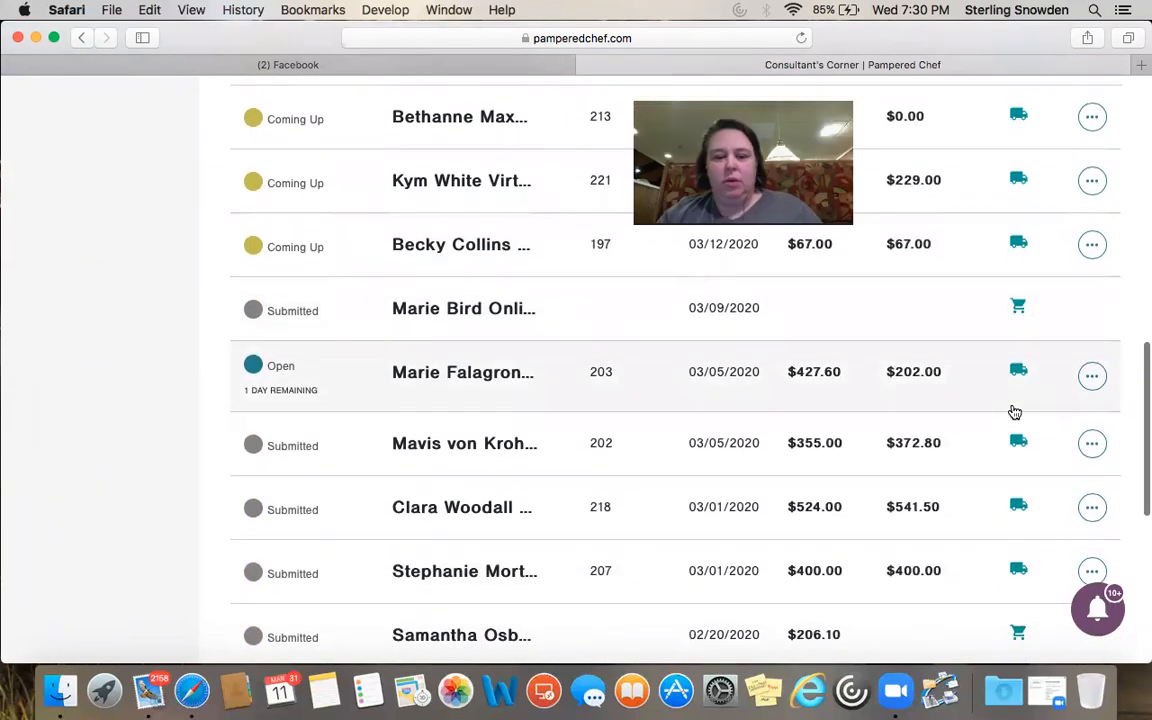
scroll(1015, 411, "up", 9)
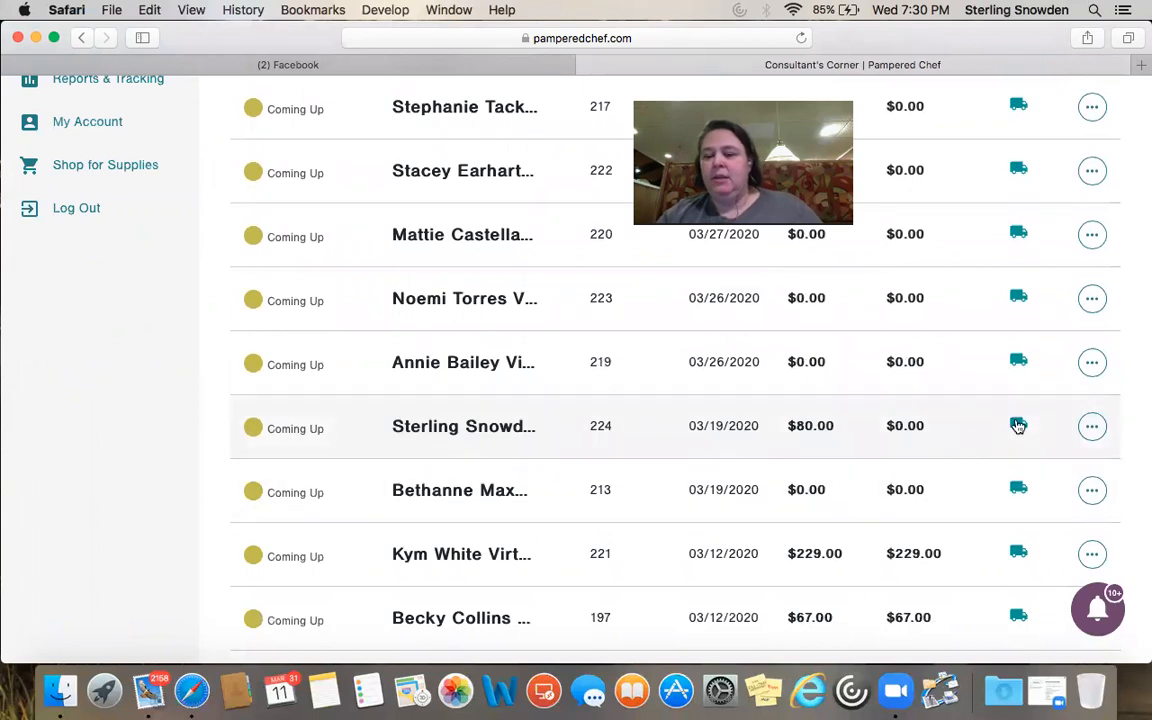
Expand the $80.00 party and another party to show their host and guest orders
left_click(1018, 427)
scroll(1018, 427, "down", 2)
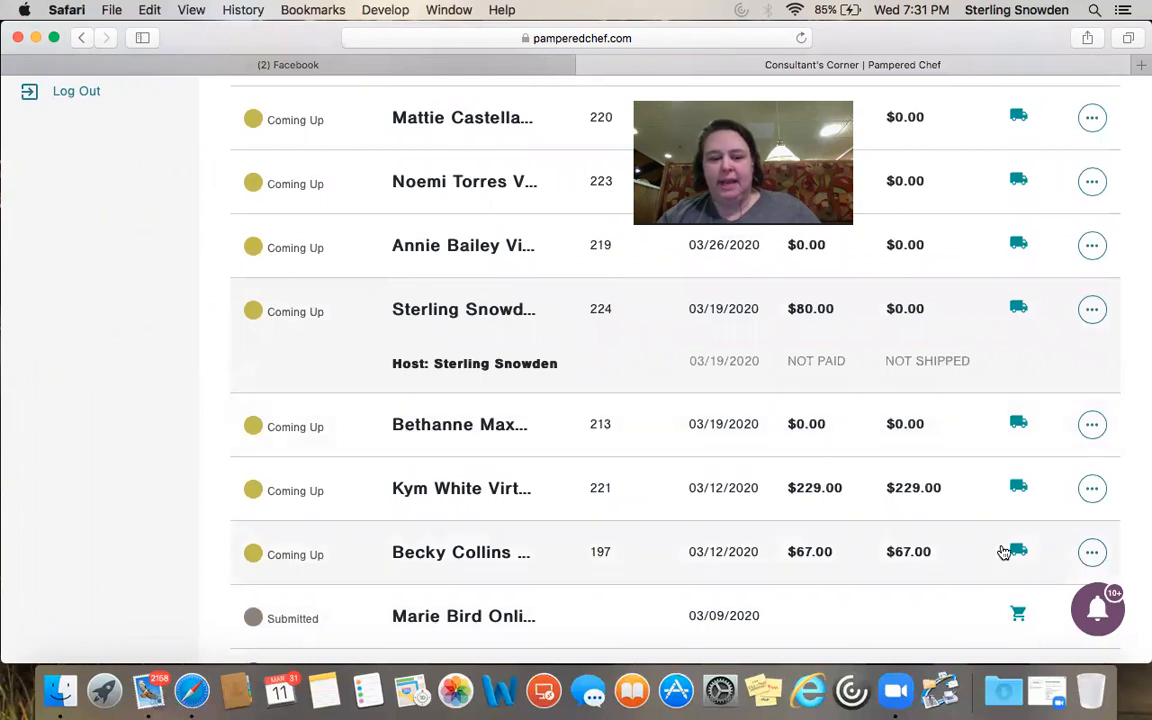
scroll(1003, 548, "down", 3)
left_click(1020, 503)
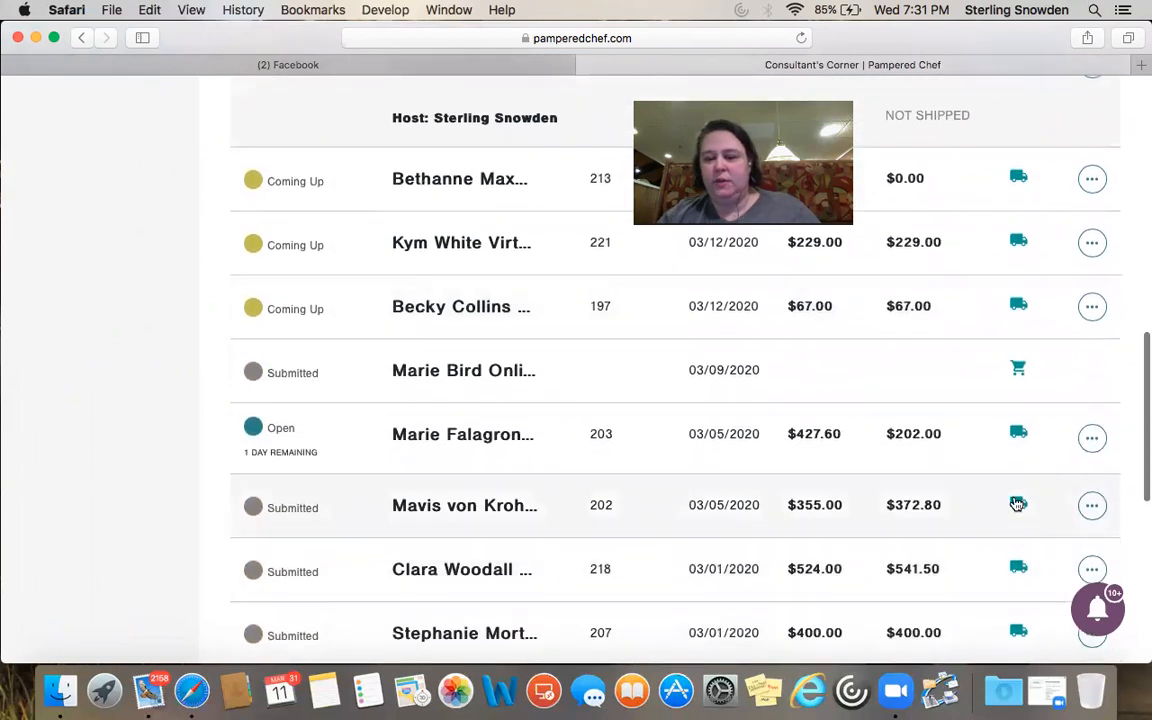
scroll(1013, 506, "down", 3)
Expand the open party's guest orders, then return to the Home dashboard
left_click(940, 188)
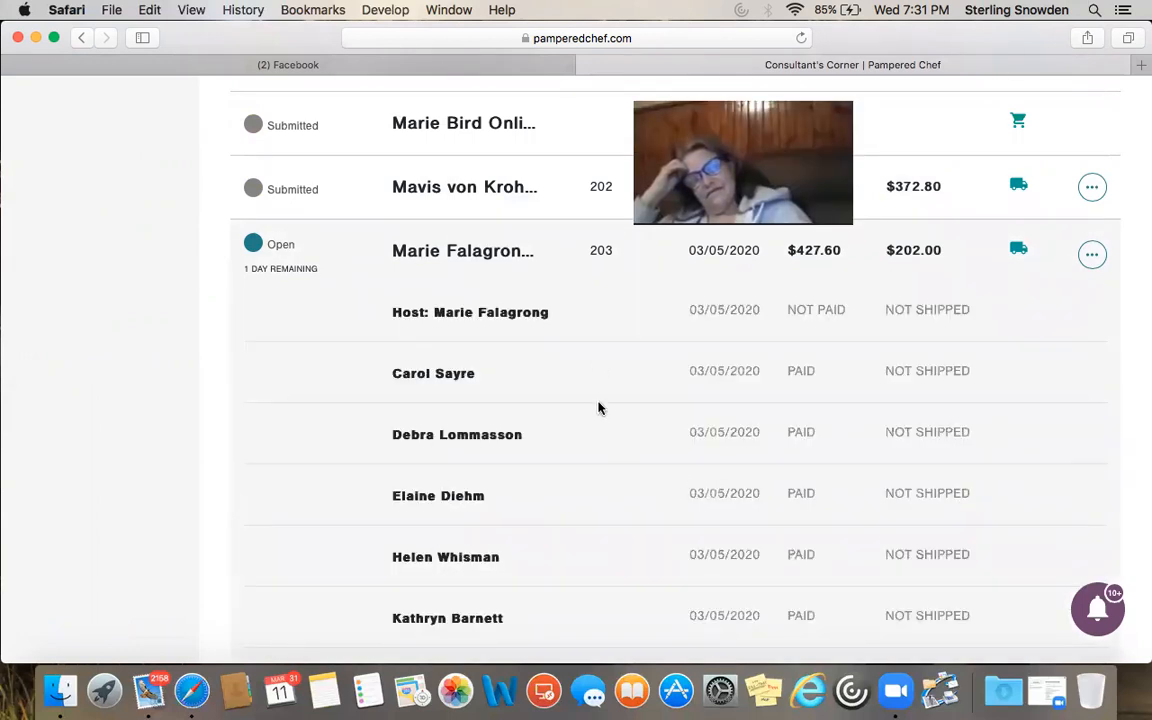
scroll(593, 586, "down", 3)
scroll(592, 585, "up", 4)
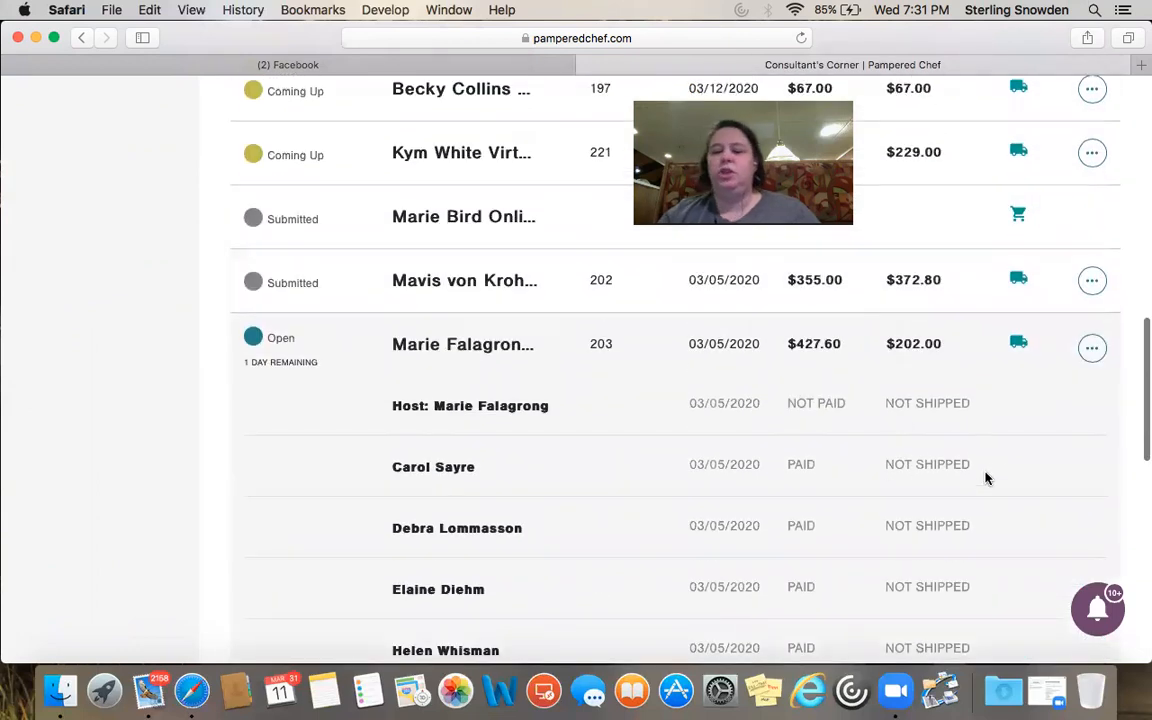
scroll(1016, 352, "down", 8)
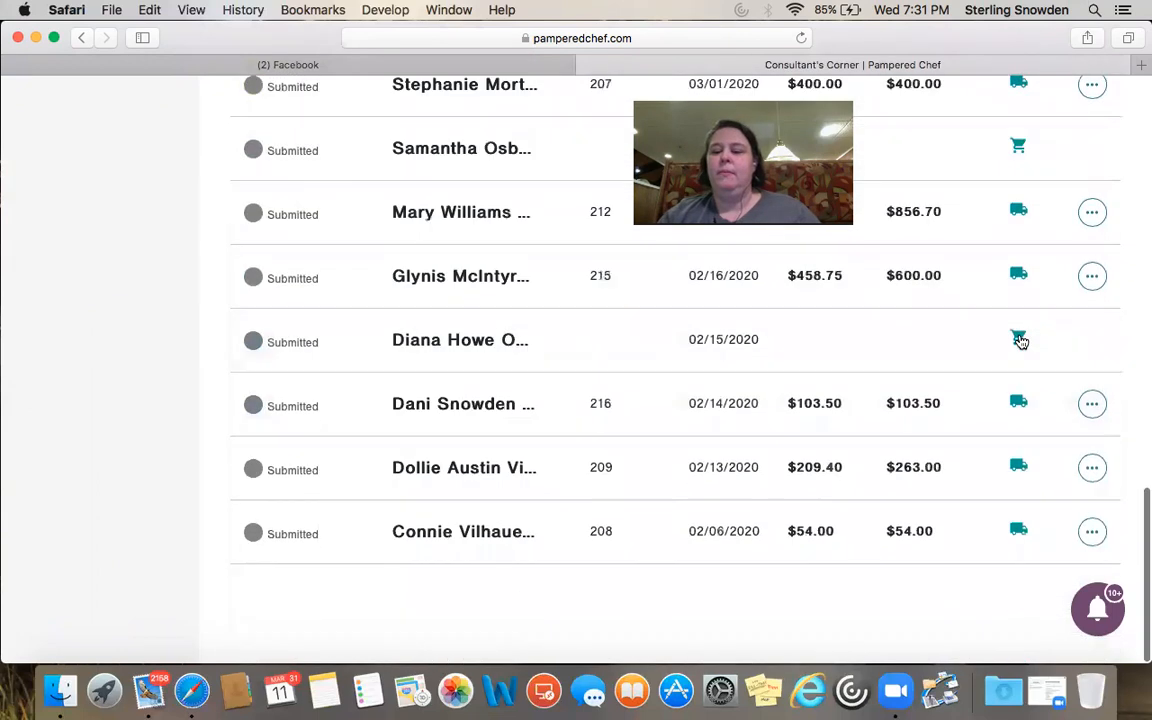
scroll(589, 465, "up", 15)
scroll(591, 467, "down", 1)
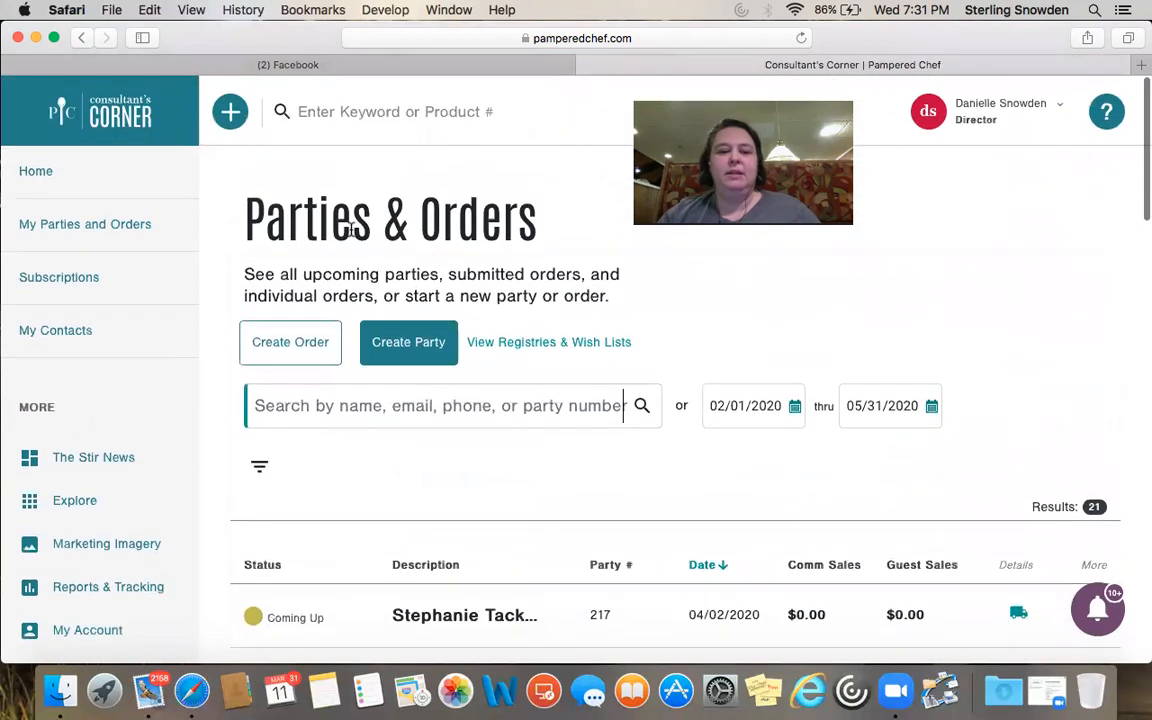
left_click(35, 174)
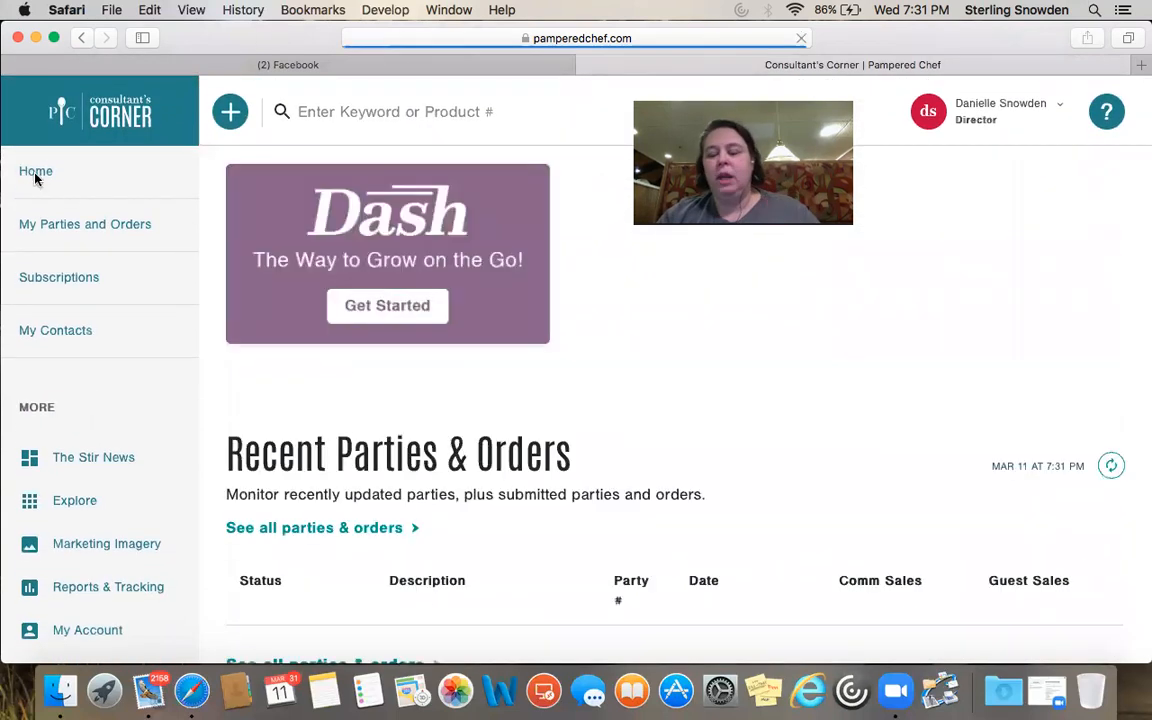